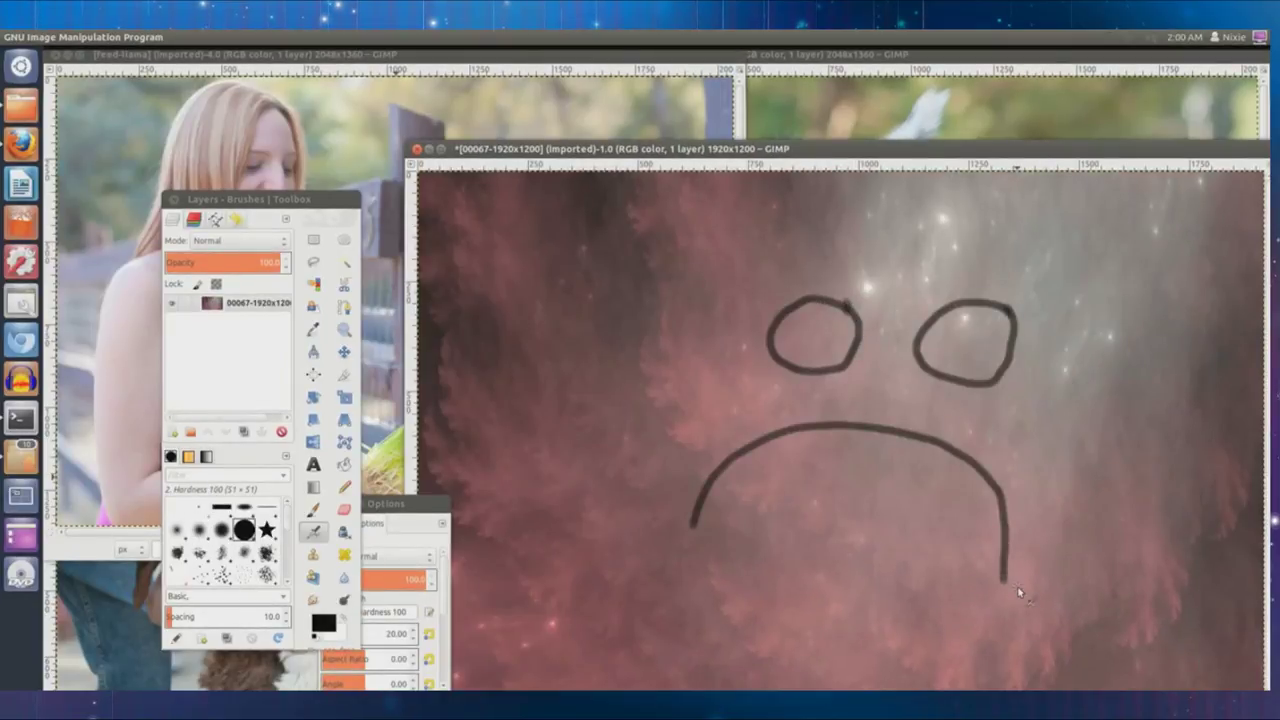
Step: Switch to single-window mode and airbrush a wide smiling mouth below the two drawn eyes on the nebula image
click(347, 36)
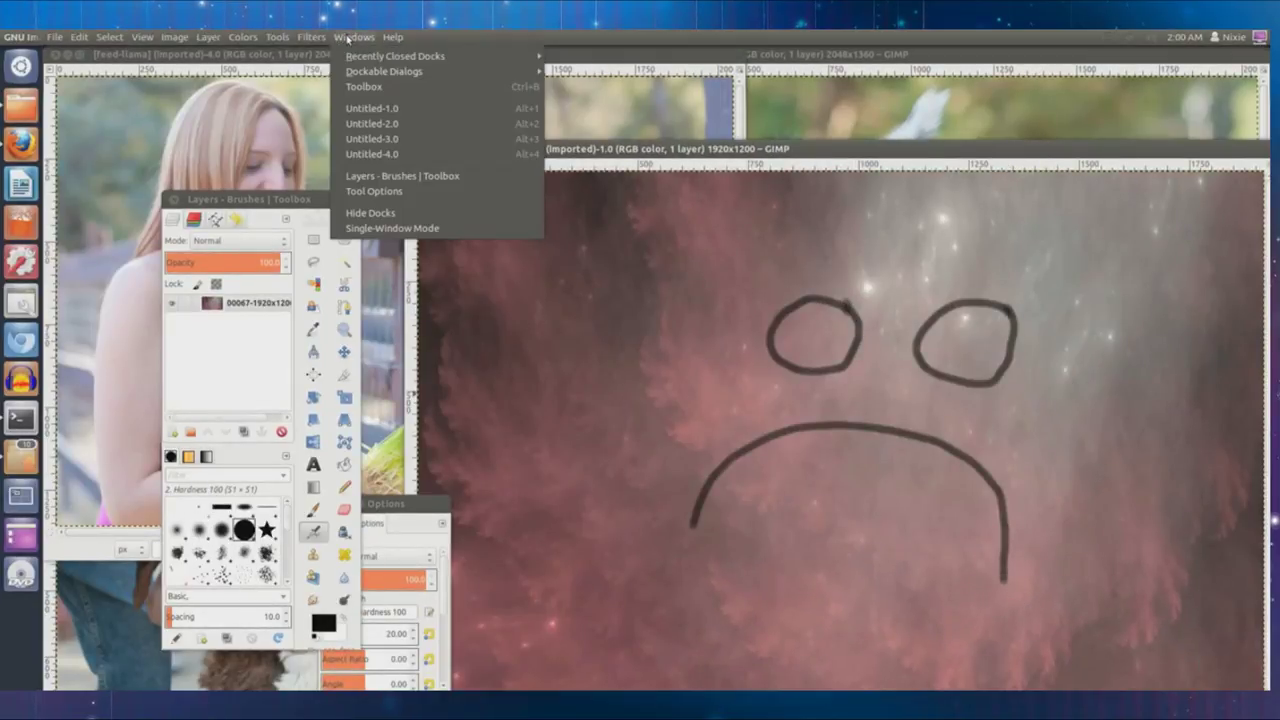
click(409, 193)
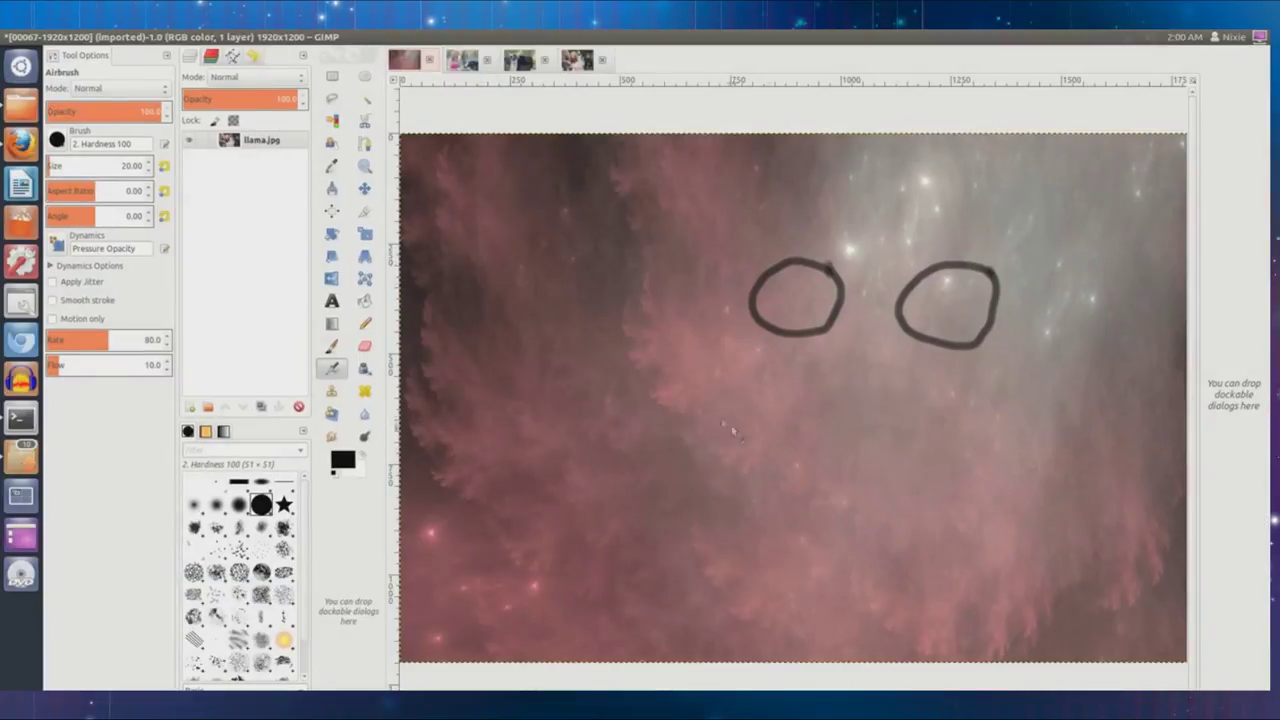
drag(658, 363, 664, 435)
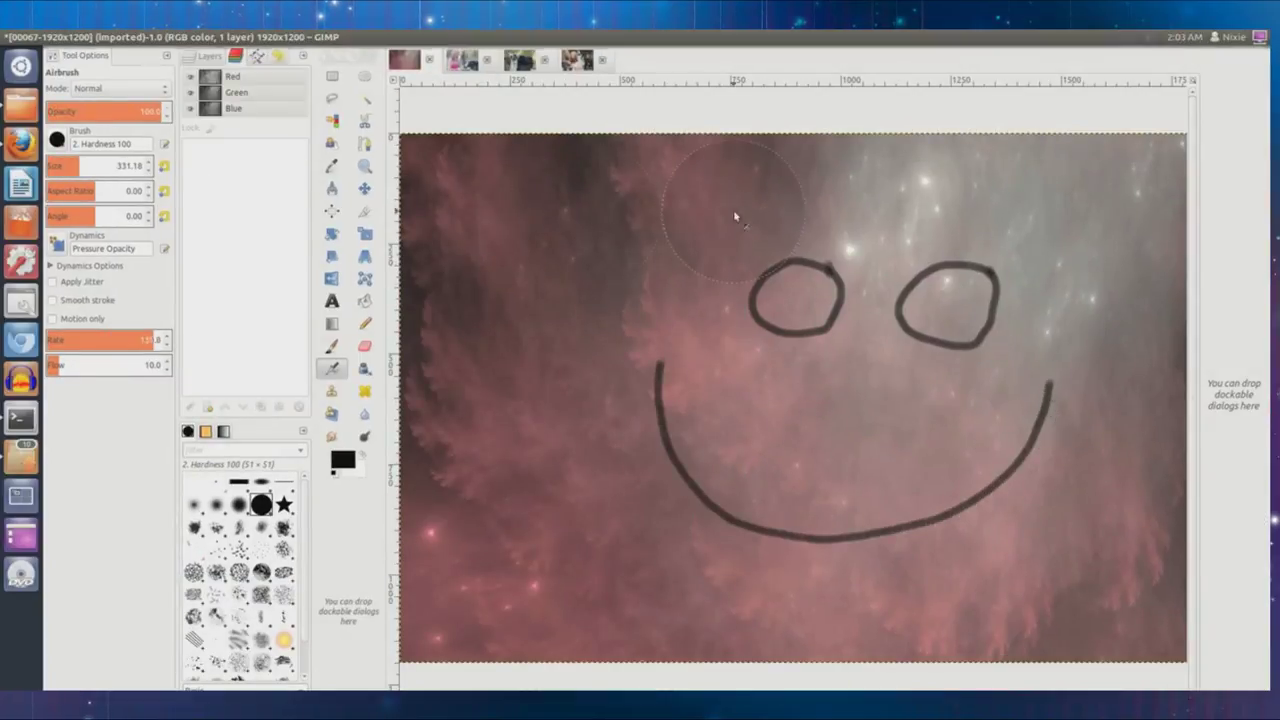
drag(737, 214, 543, 449)
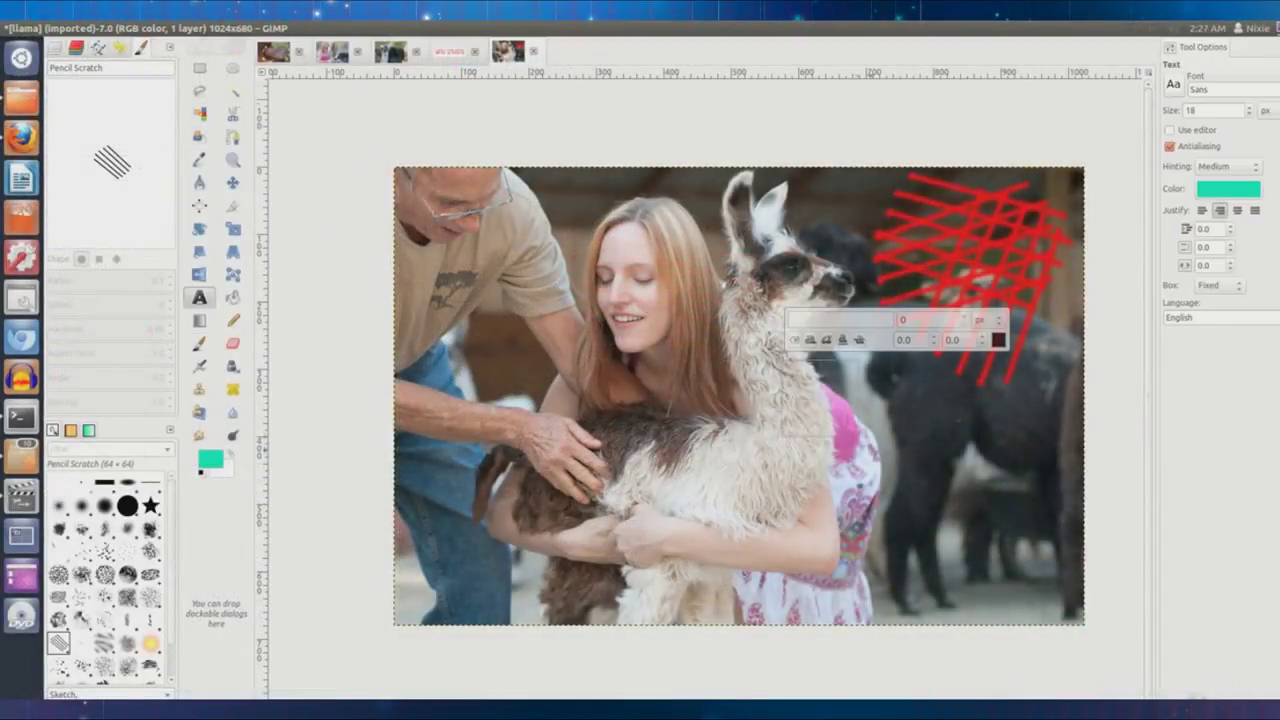
Step: Add a text box over the llama photo's lower-right area reading "I AM INLINE TEXT" in bold red at 90 px
drag(1050, 600, 1070, 622)
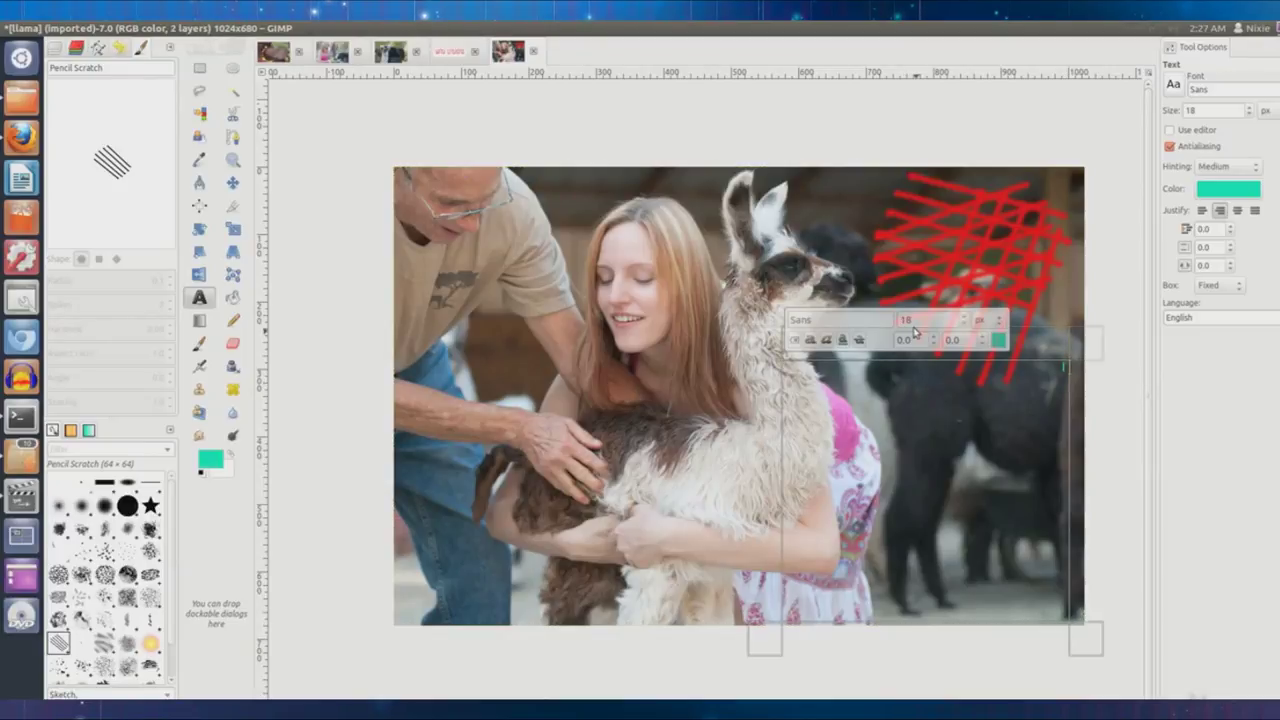
click(1041, 390)
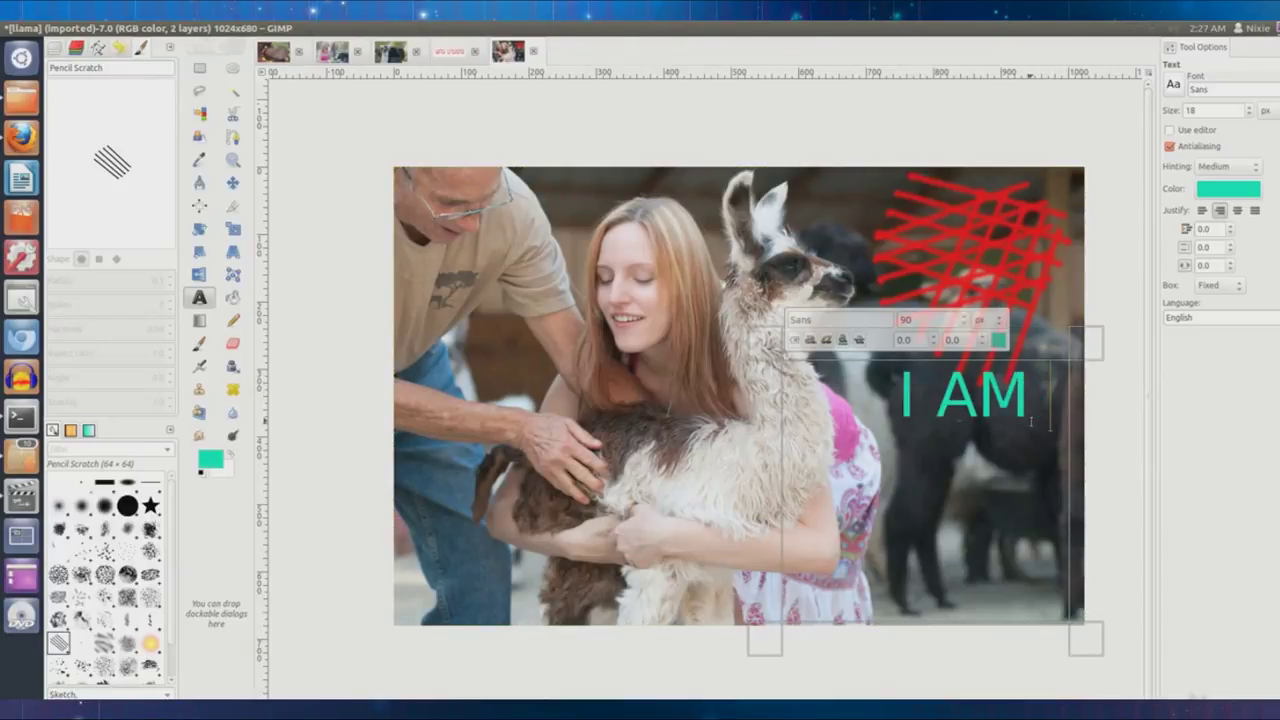
text(I AM INLINE TEXT)
Step: Open the export settings for the llama photo and examine the available image file types
click(51, 26)
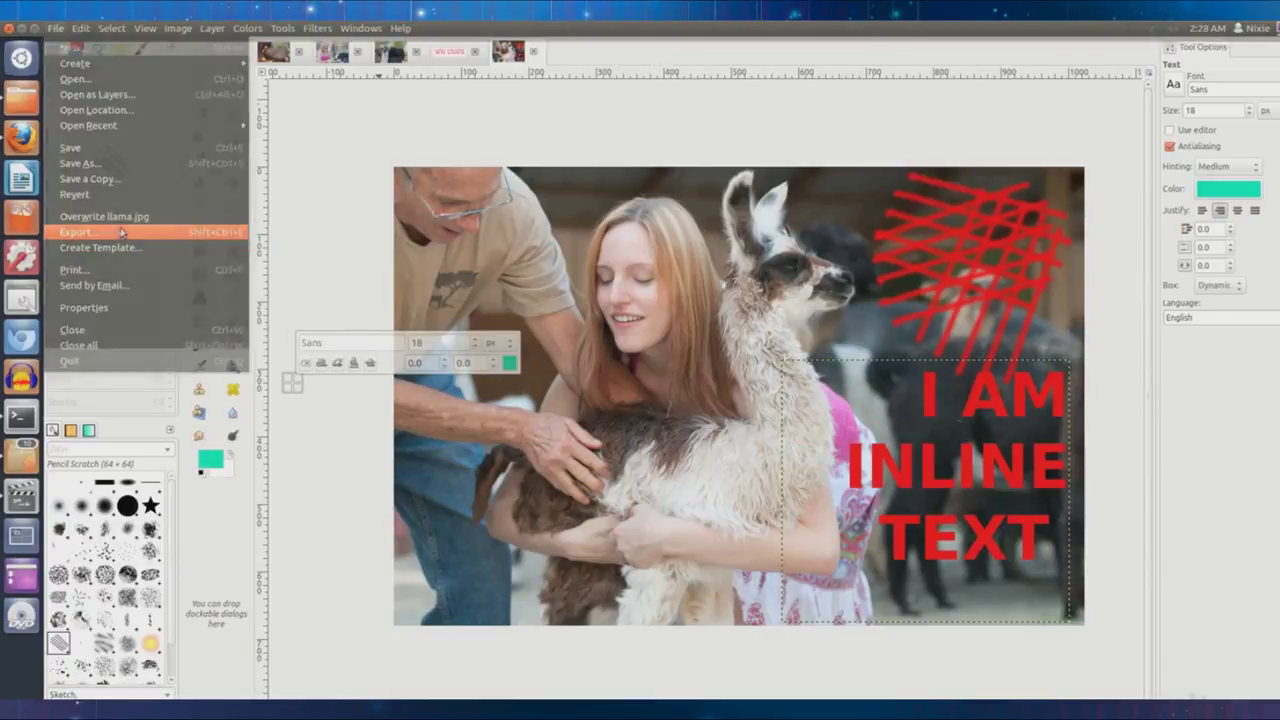
click(103, 229)
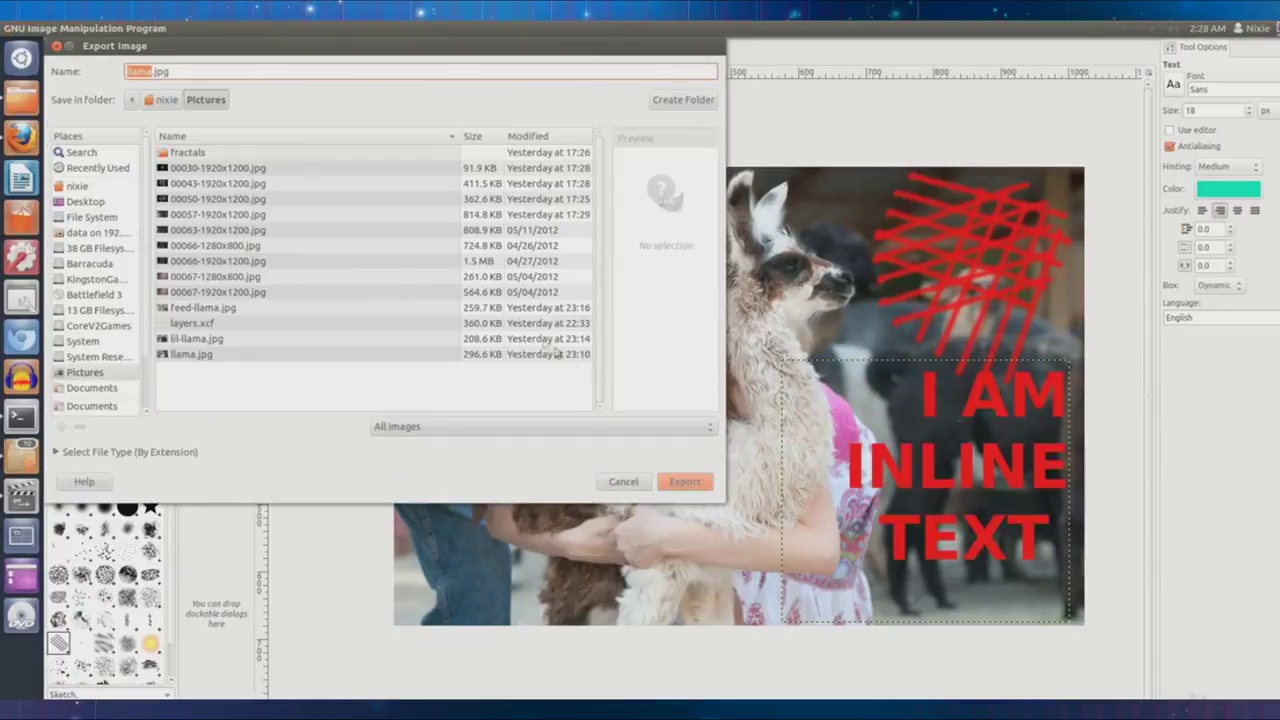
click(441, 427)
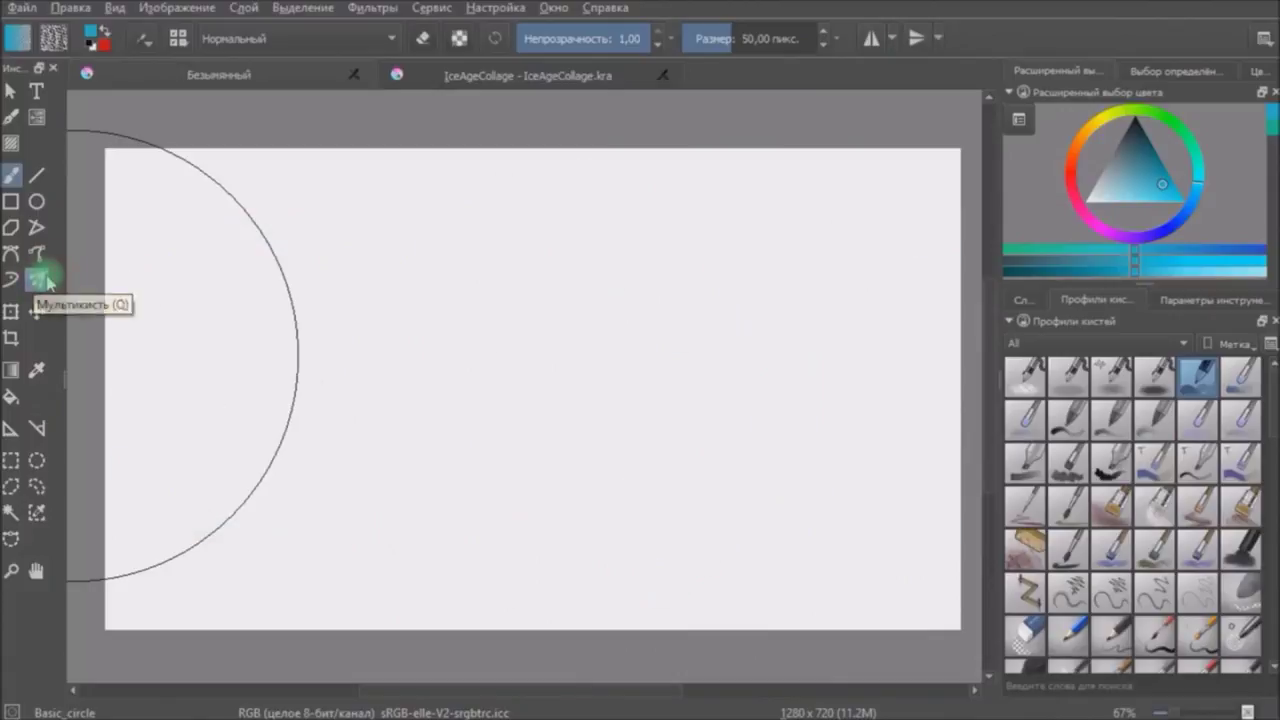
Step: In Krita, try the Multibrush on the blank canvas in 12-fold symmetry mode and clear the painted result
click(40, 282)
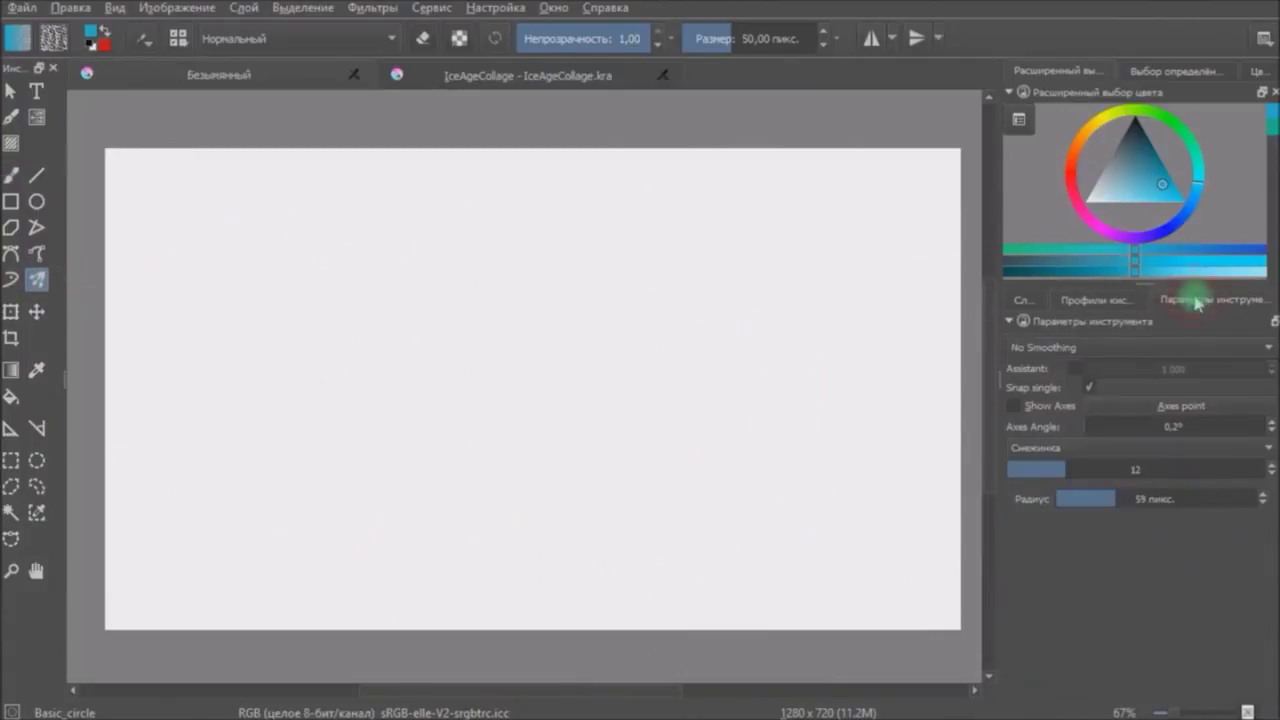
mouse_move(437, 371)
mouse_down()
mouse_move(542, 413)
mouse_move(563, 571)
mouse_move(566, 555)
mouse_move(957, 494)
mouse_up()
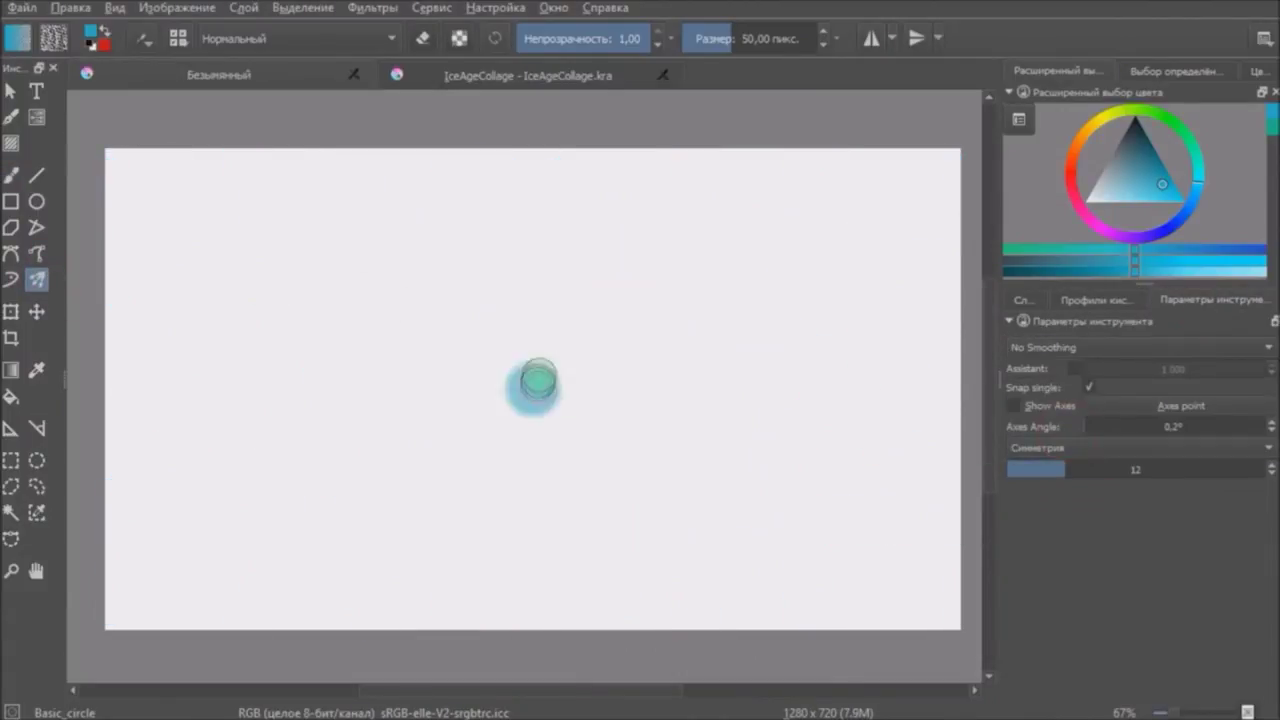
mouse_move(534, 380)
mouse_down()
mouse_move(403, 293)
mouse_move(509, 433)
mouse_move(483, 222)
mouse_move(165, 155)
mouse_up()
key(Delete)
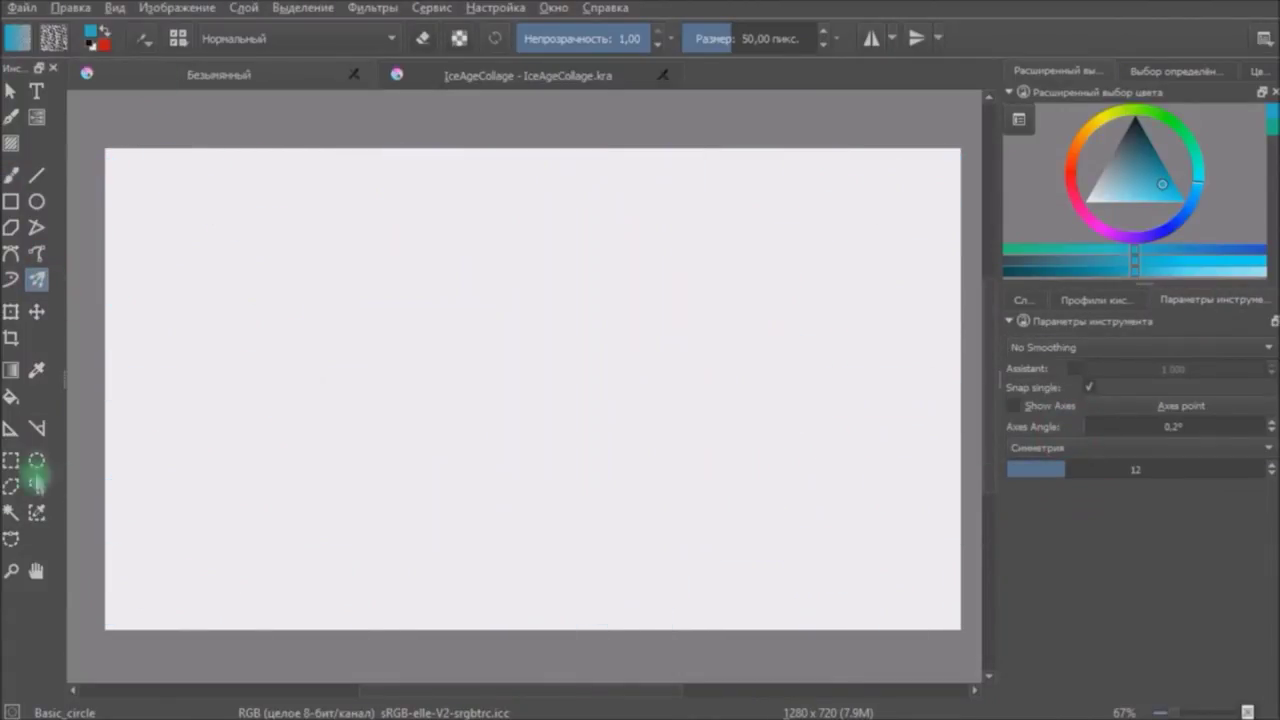
Step: Switch to the IceAgeCollage document and use the Move tool to nudge the sloth and the acorn squirrel beside the rocks
click(498, 78)
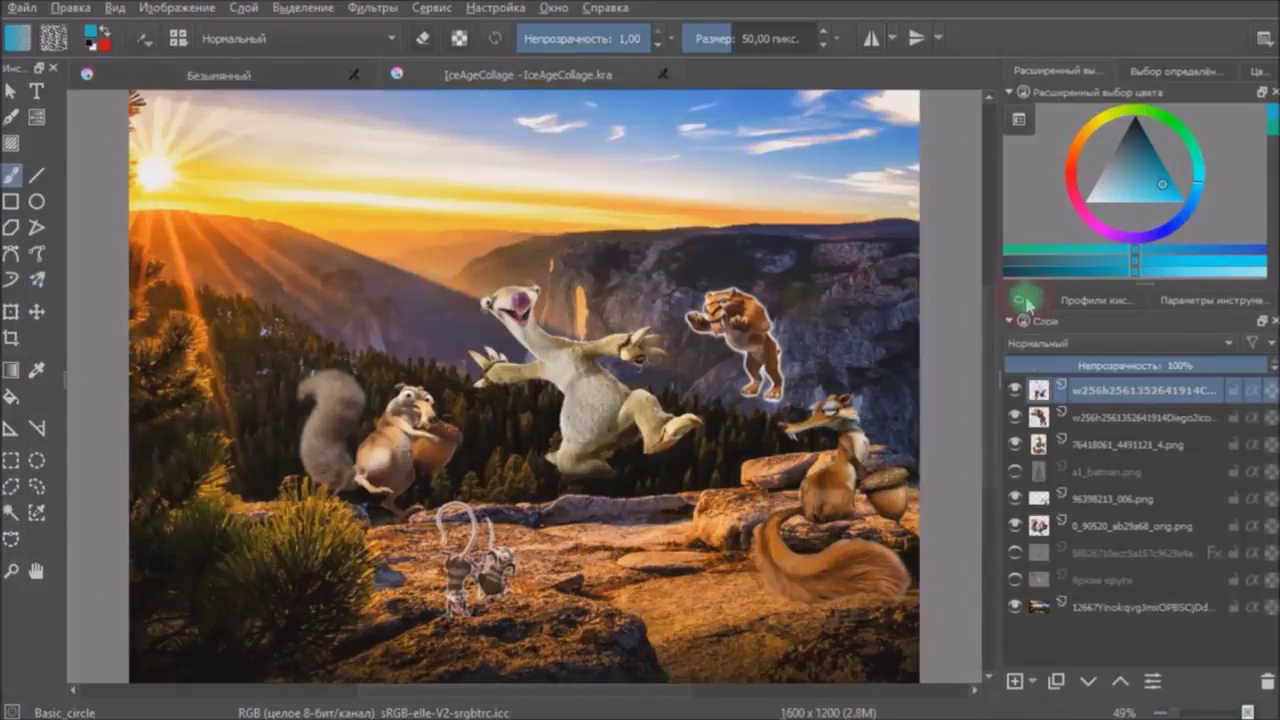
click(563, 356)
key(t)
drag(588, 356, 583, 367)
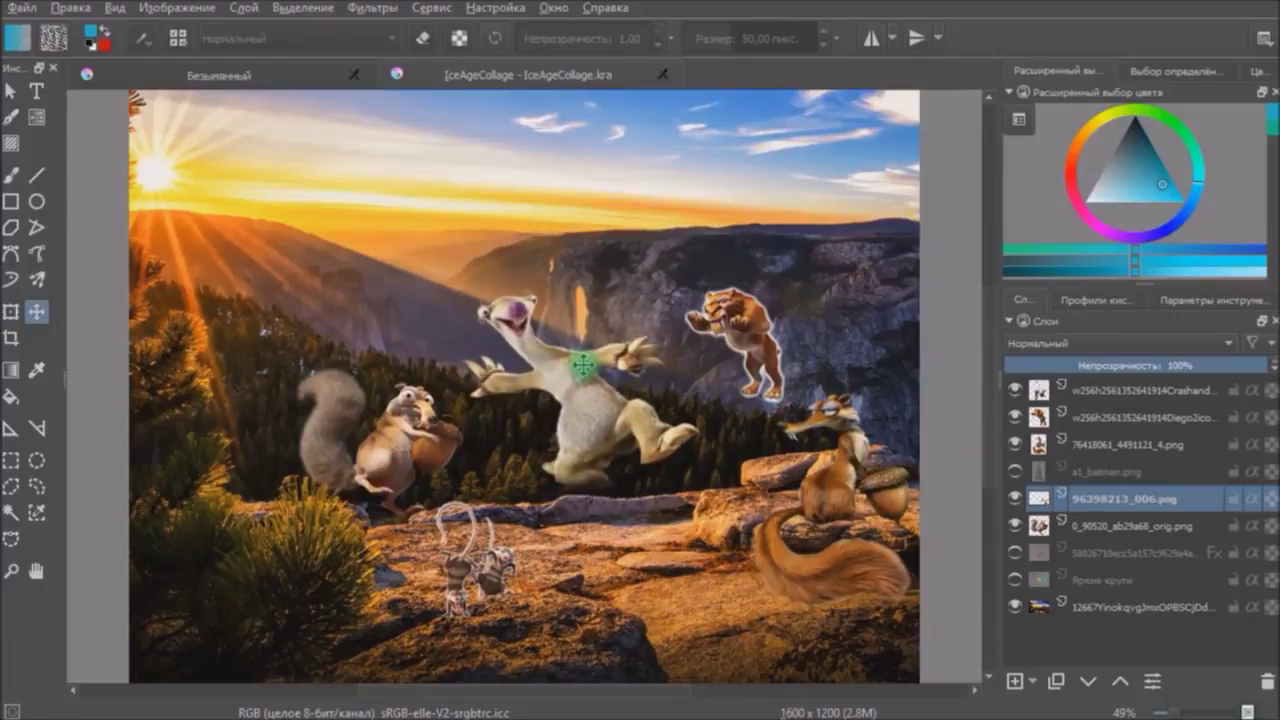
click(829, 471)
drag(829, 471, 846, 483)
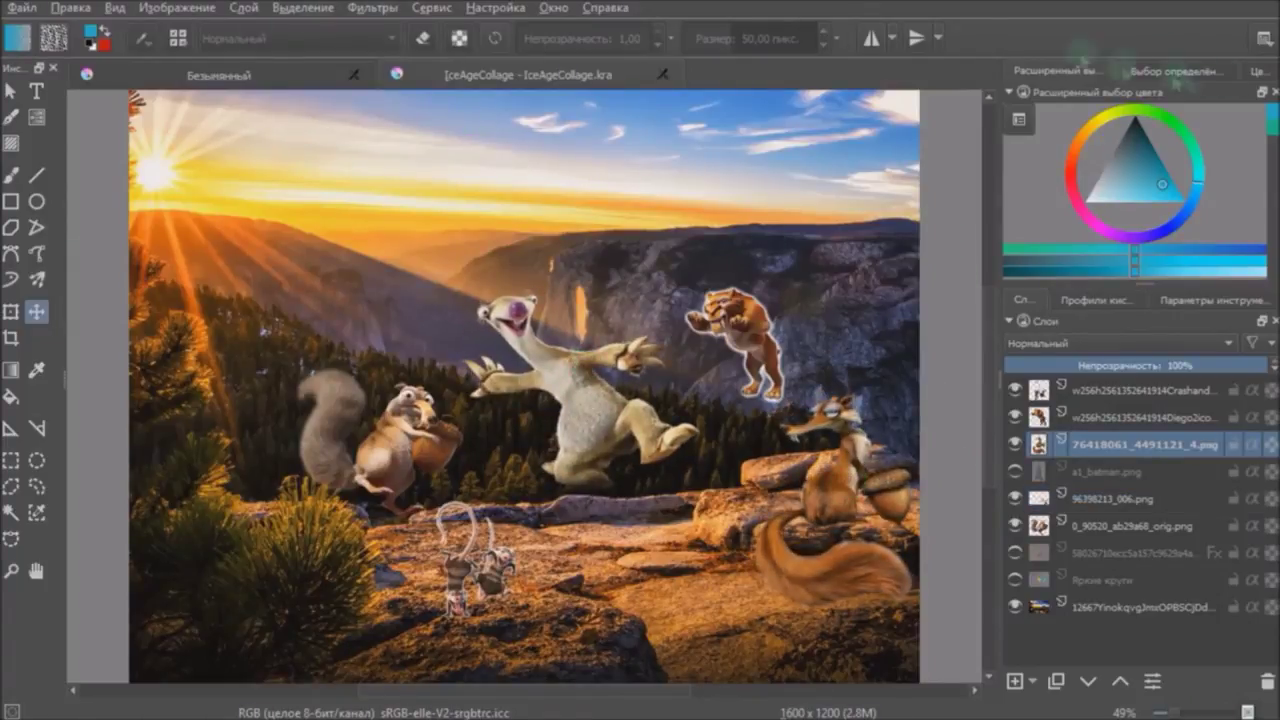
Step: Choose green as the paint color in the pop-up palette and switch its brush presets to the demo tag
click(1268, 198)
right_click(525, 283)
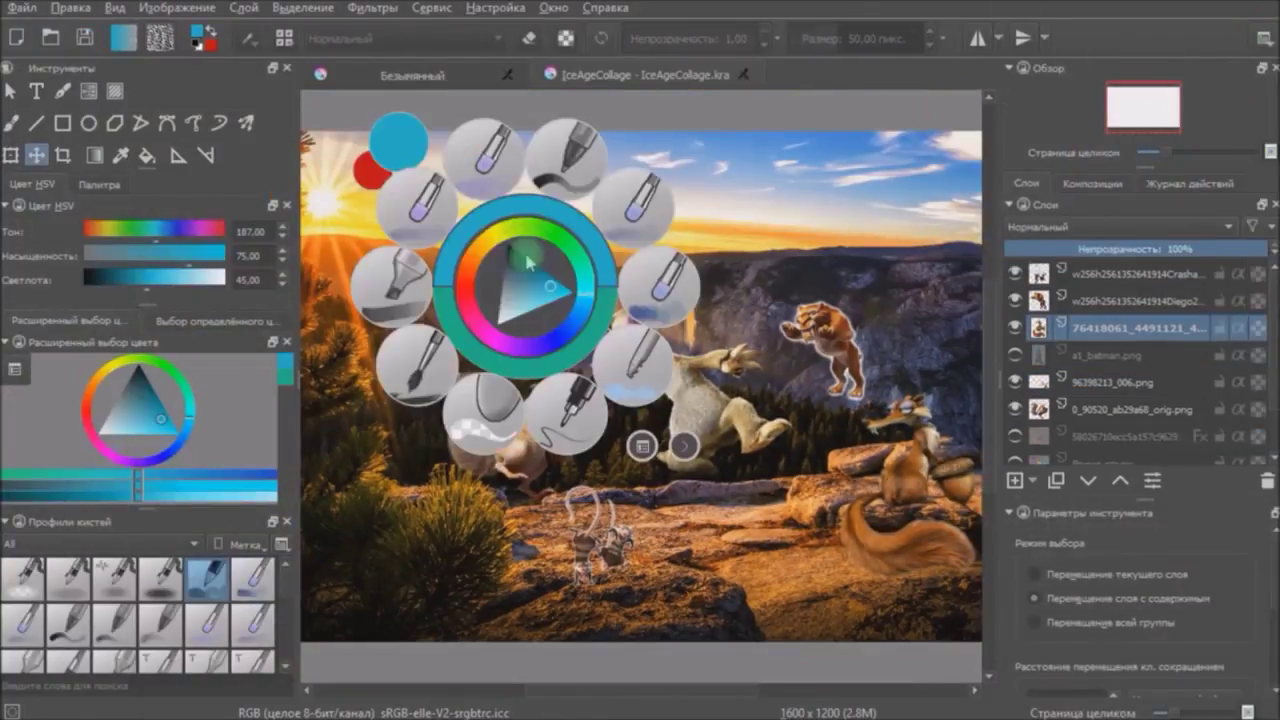
drag(512, 290, 520, 296)
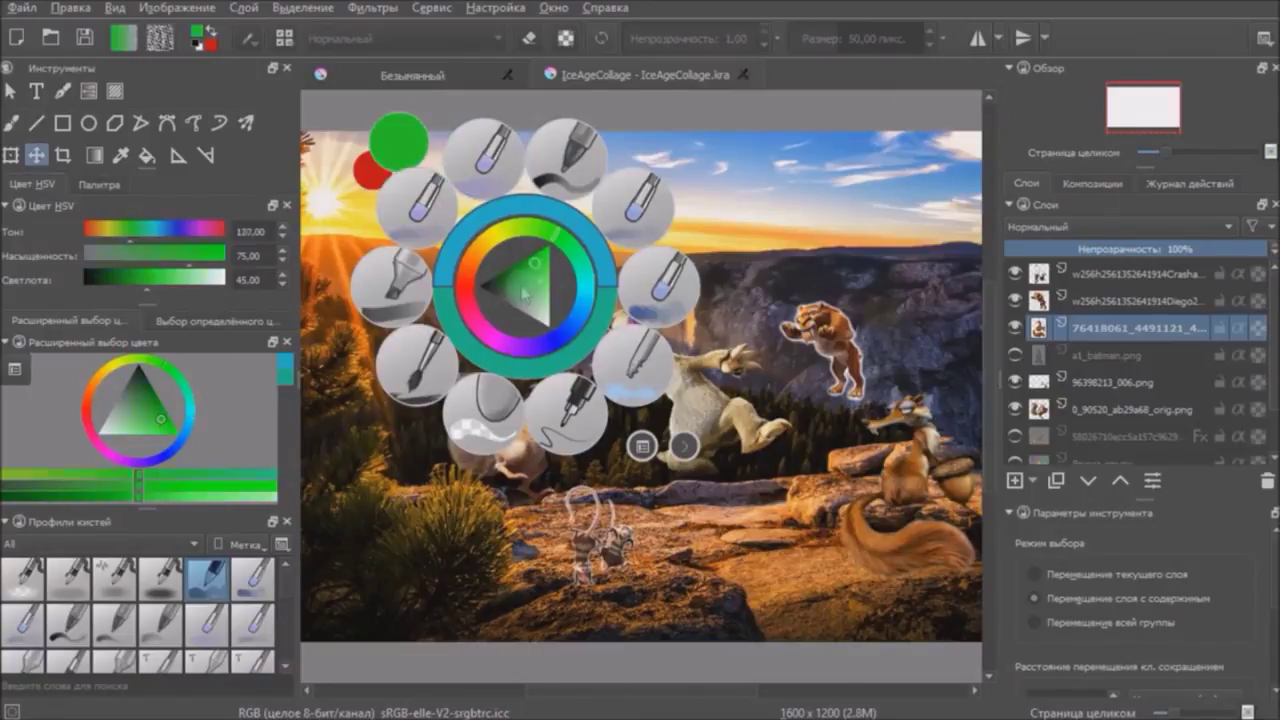
right_click(675, 330)
click(790, 495)
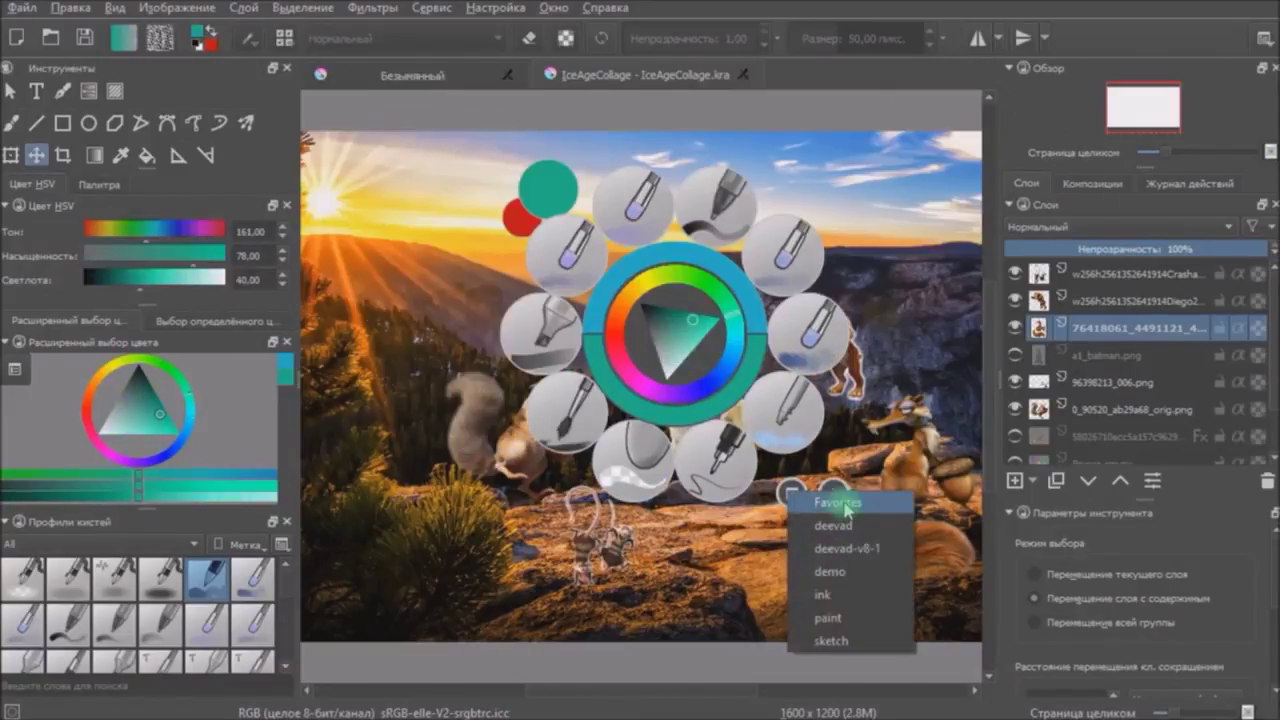
click(850, 570)
Step: Open the G'MIC filter collection for the squirrel layer, examine the Layers filter group, and cancel without applying anything
click(373, 8)
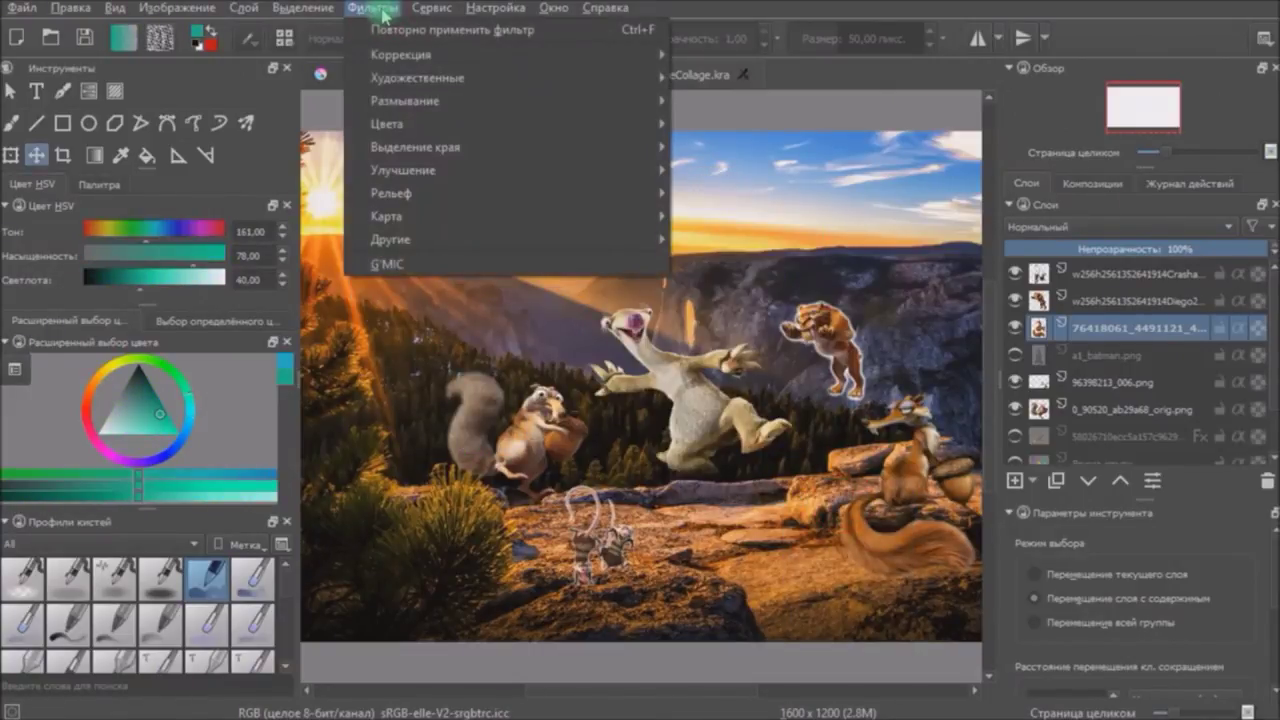
mouse_move(441, 127)
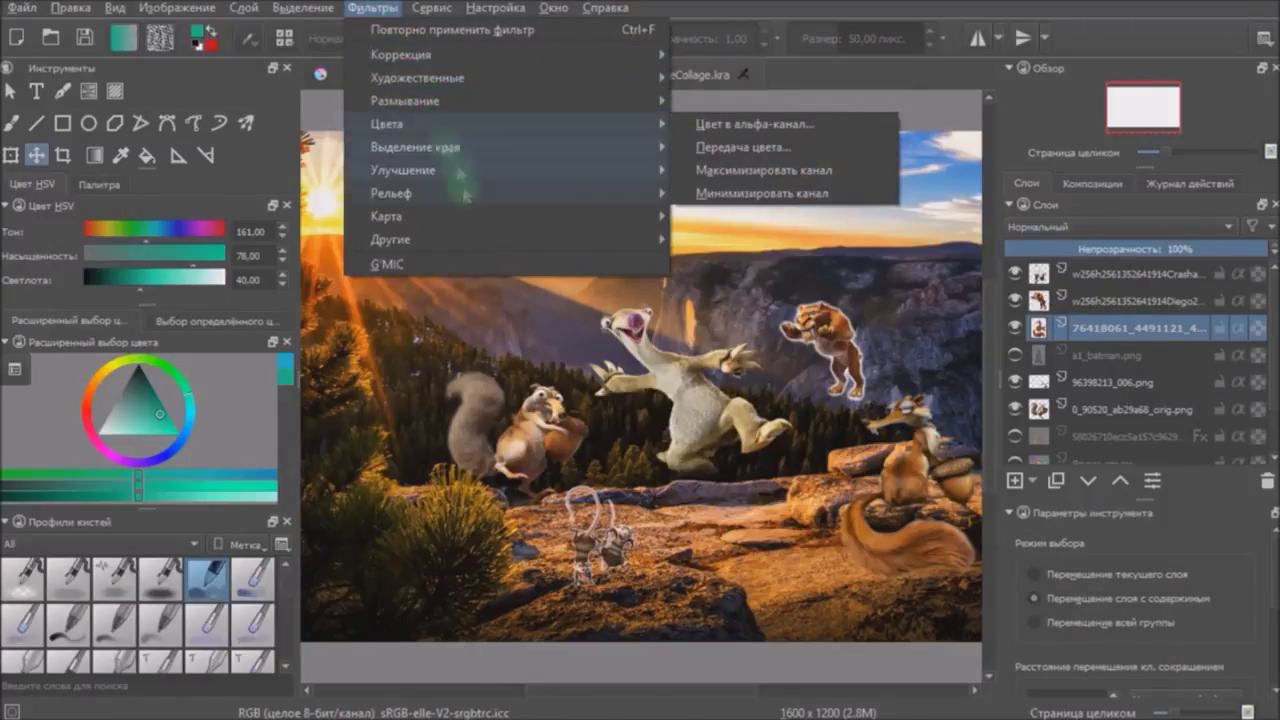
click(388, 264)
click(451, 366)
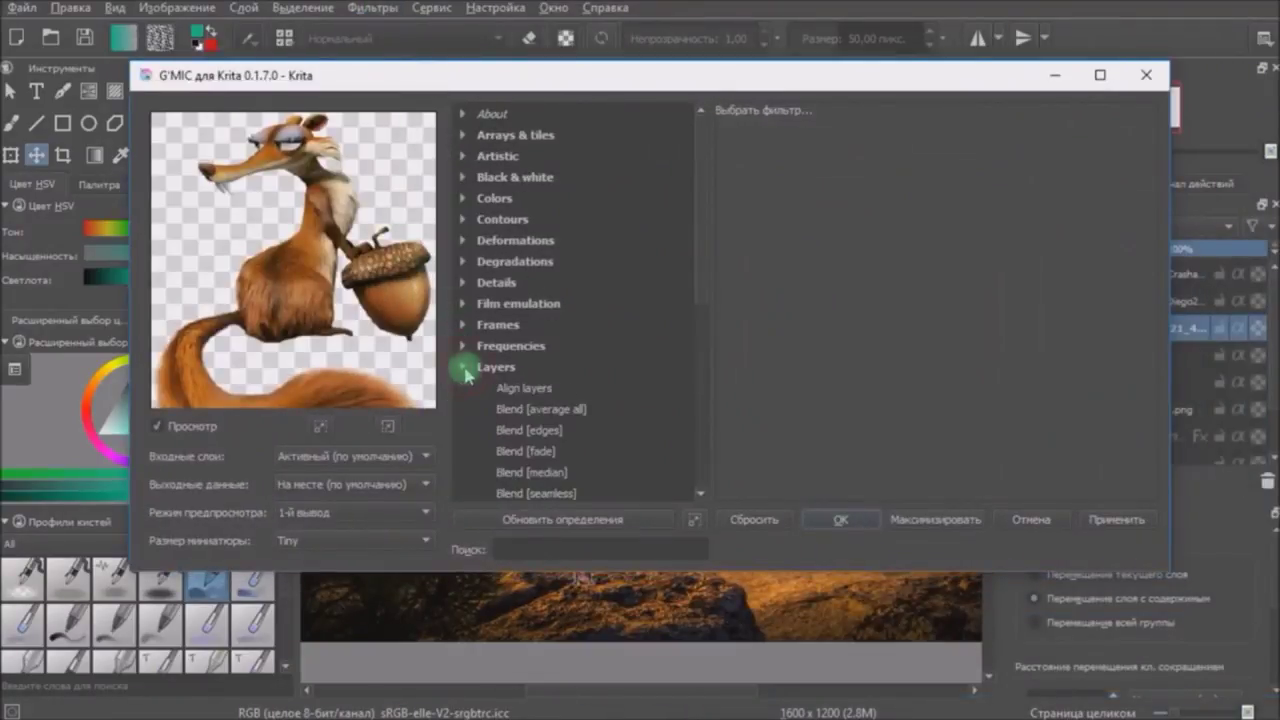
click(550, 290)
click(1031, 520)
Step: Open Krita's configuration settings, look through the available options, and close them
click(495, 8)
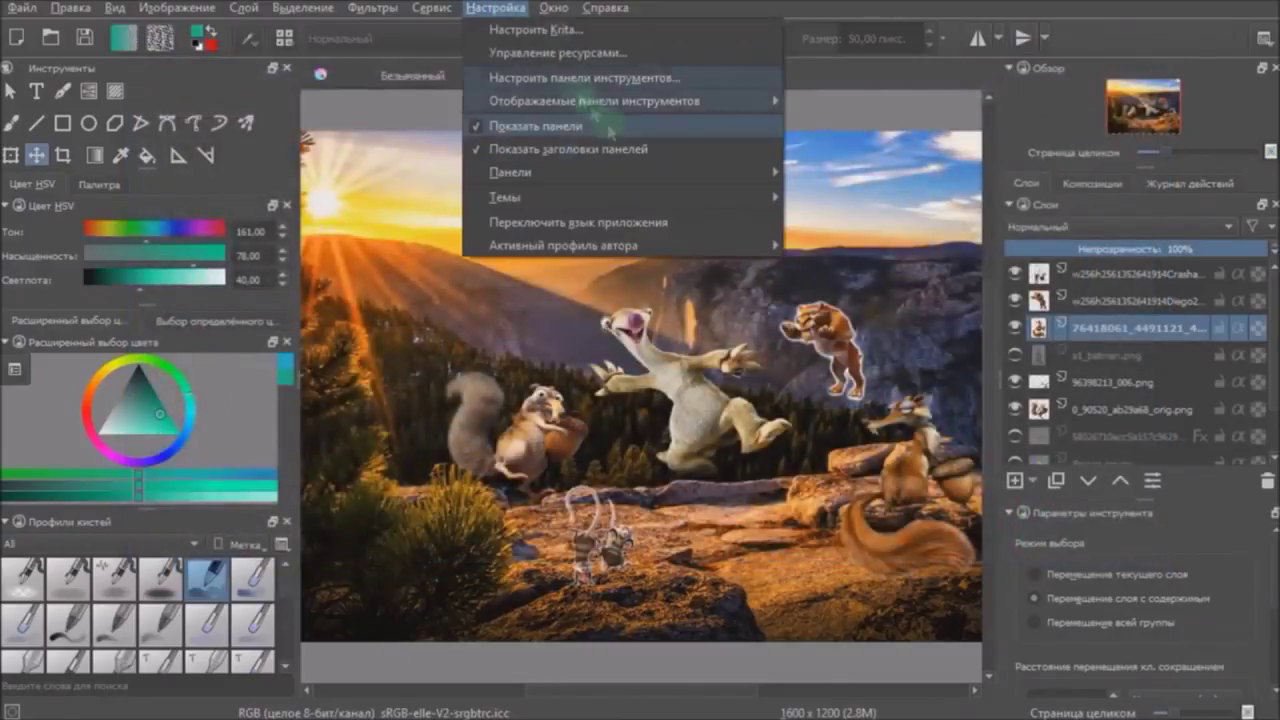
click(652, 30)
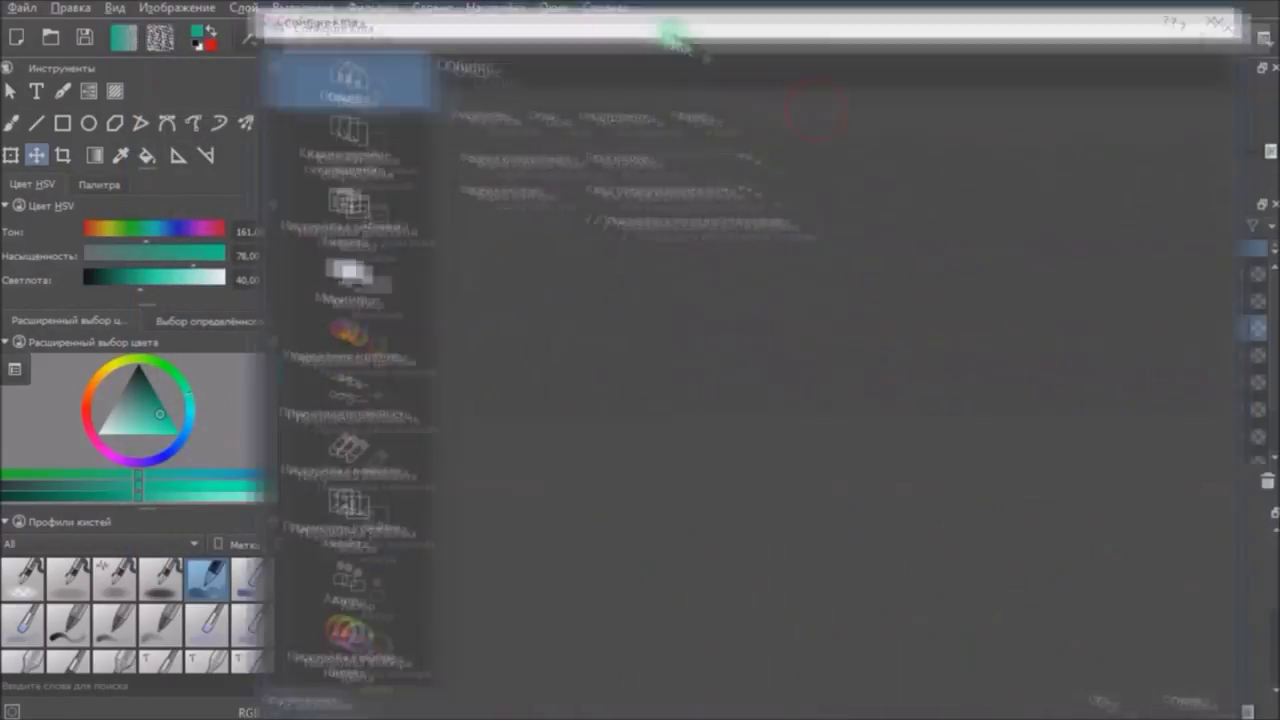
click(400, 215)
click(452, 224)
click(645, 292)
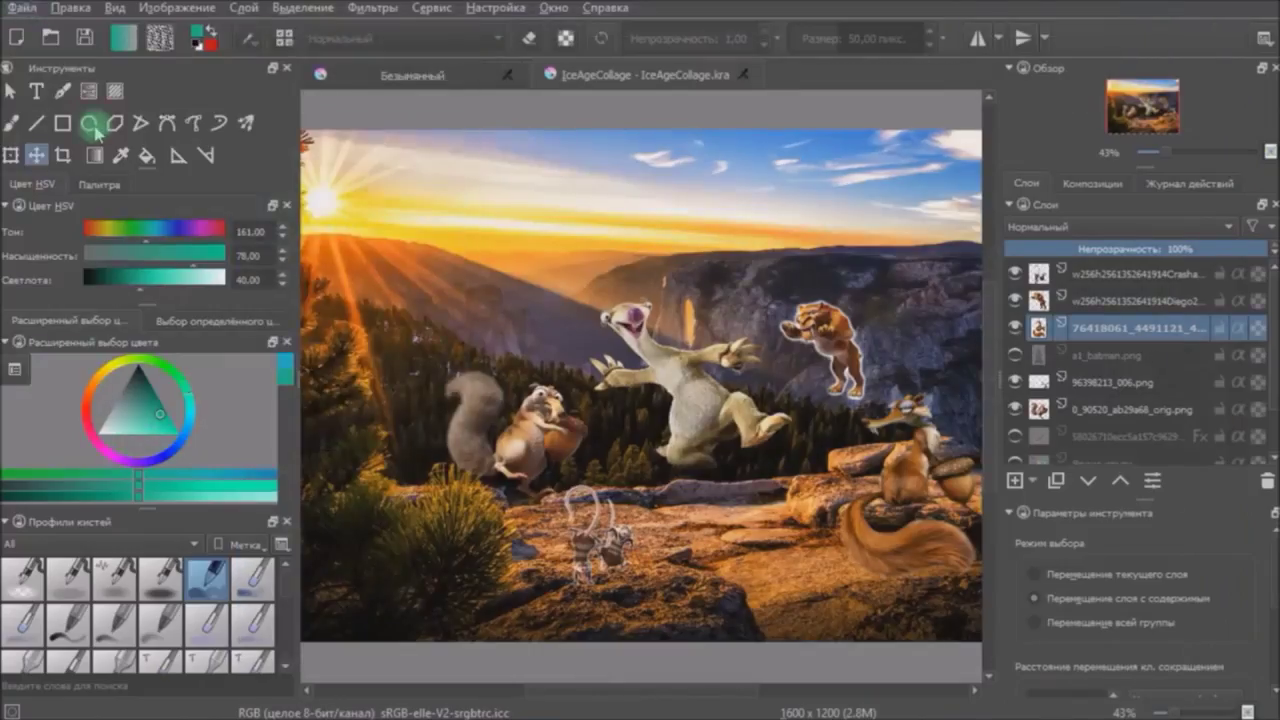
Step: Examine the file formats offered for saving the collage, including Photoshop (*.psd), and cancel the save
key(ctrl+shift+s)
click(336, 414)
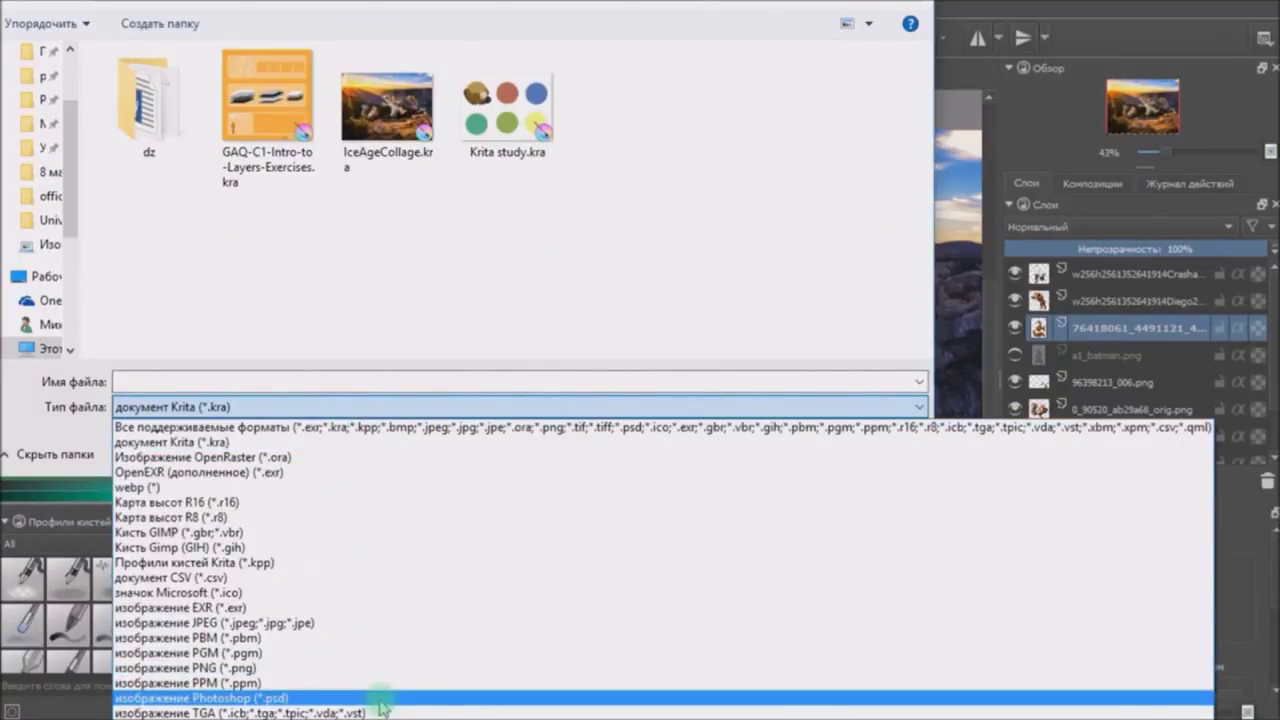
click(425, 245)
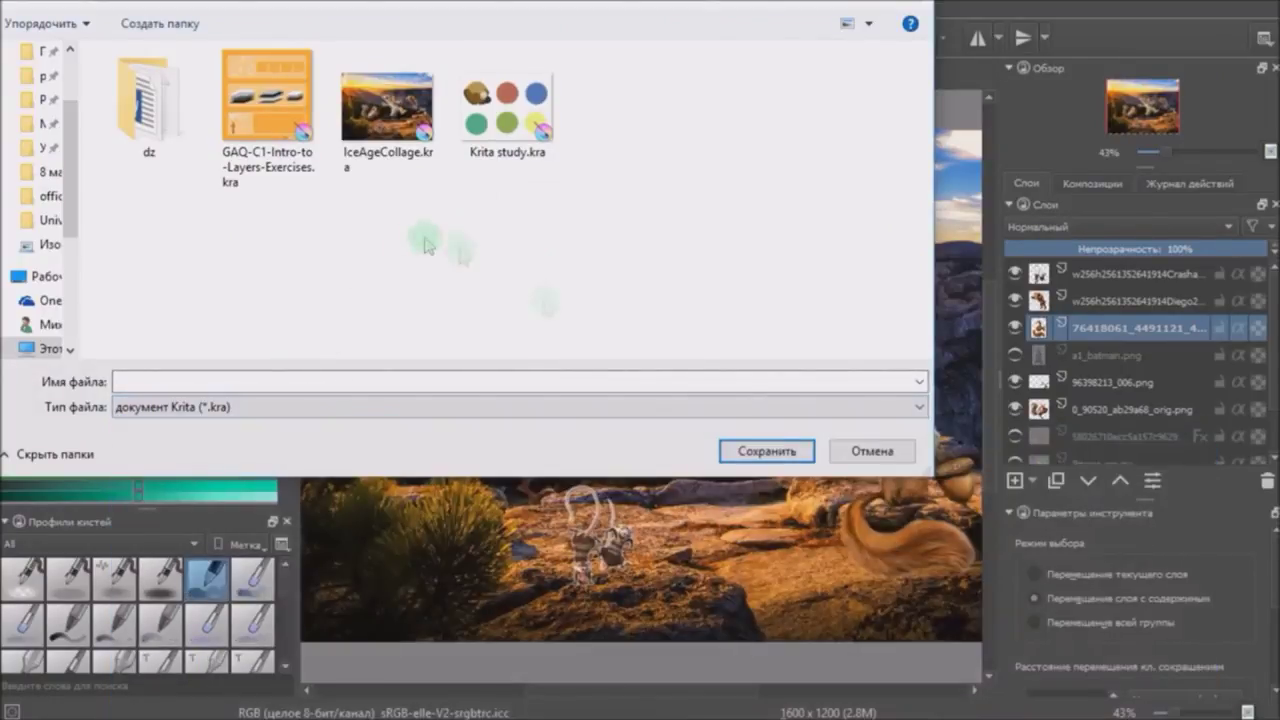
click(896, 455)
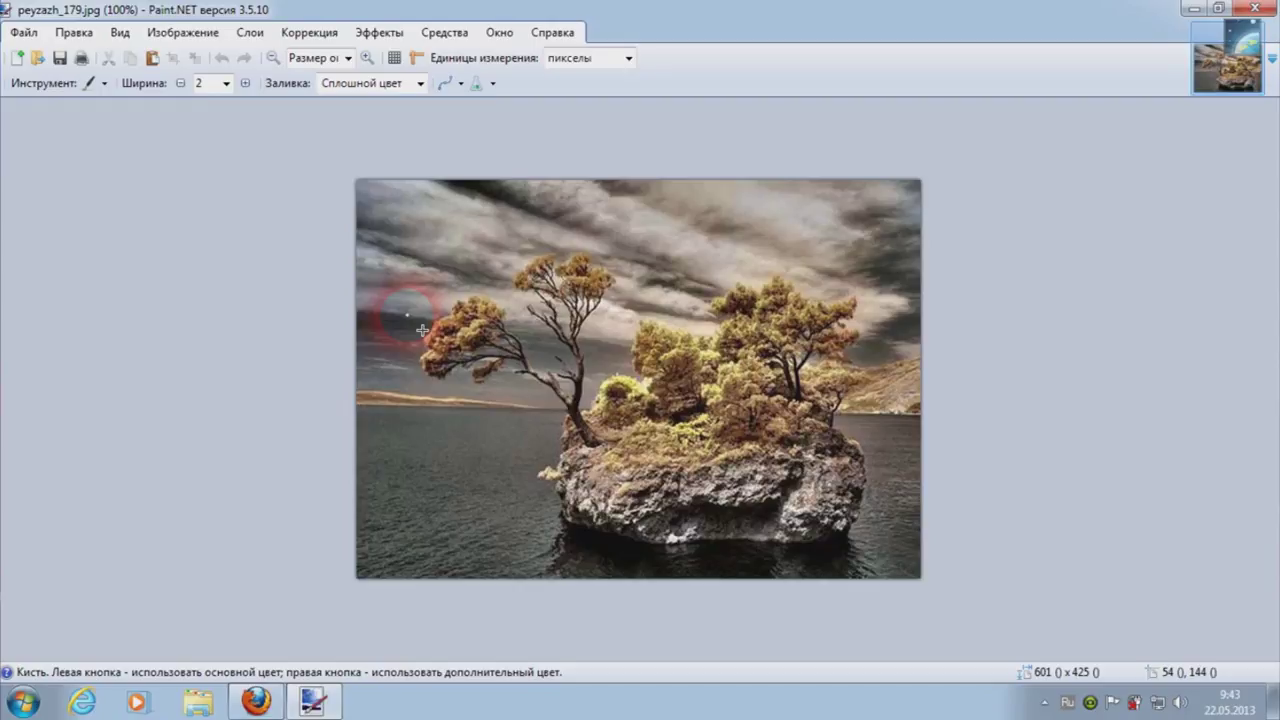
Step: In Paint.NET, crop the island photo to a rectangular selection of about 517 × 379 pixels
click(108, 85)
click(130, 131)
drag(893, 556, 422, 215)
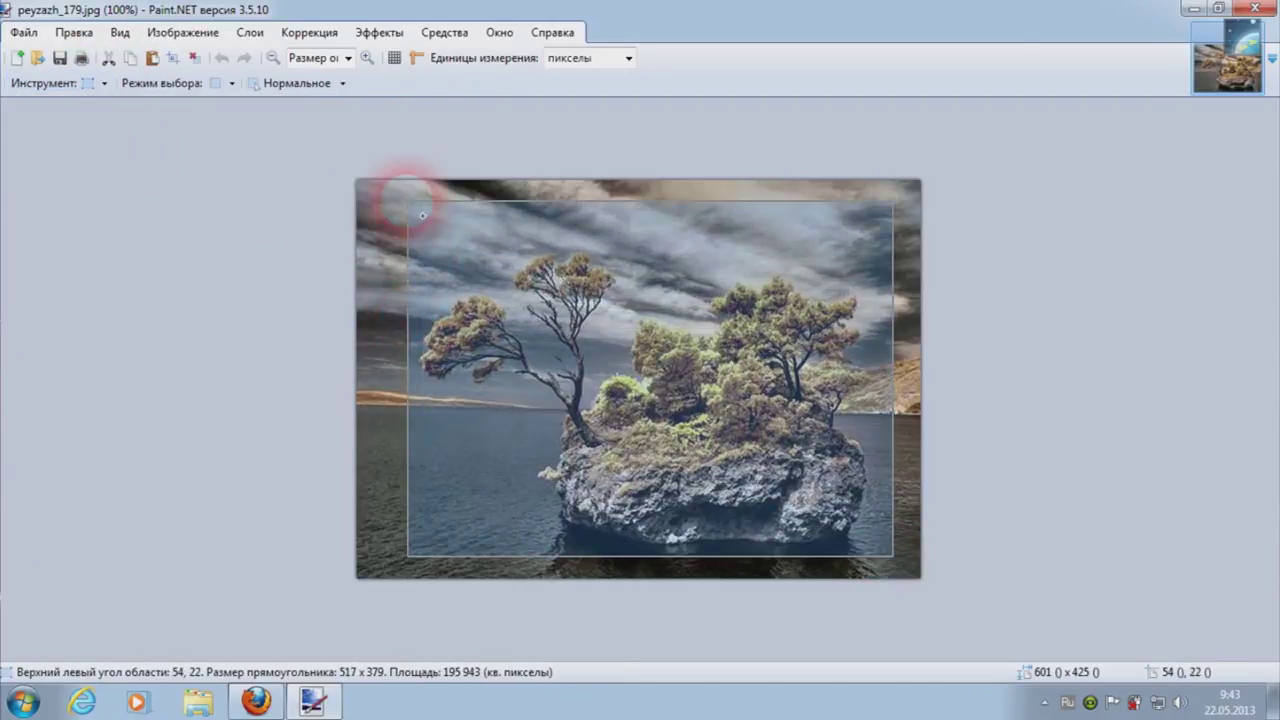
click(174, 62)
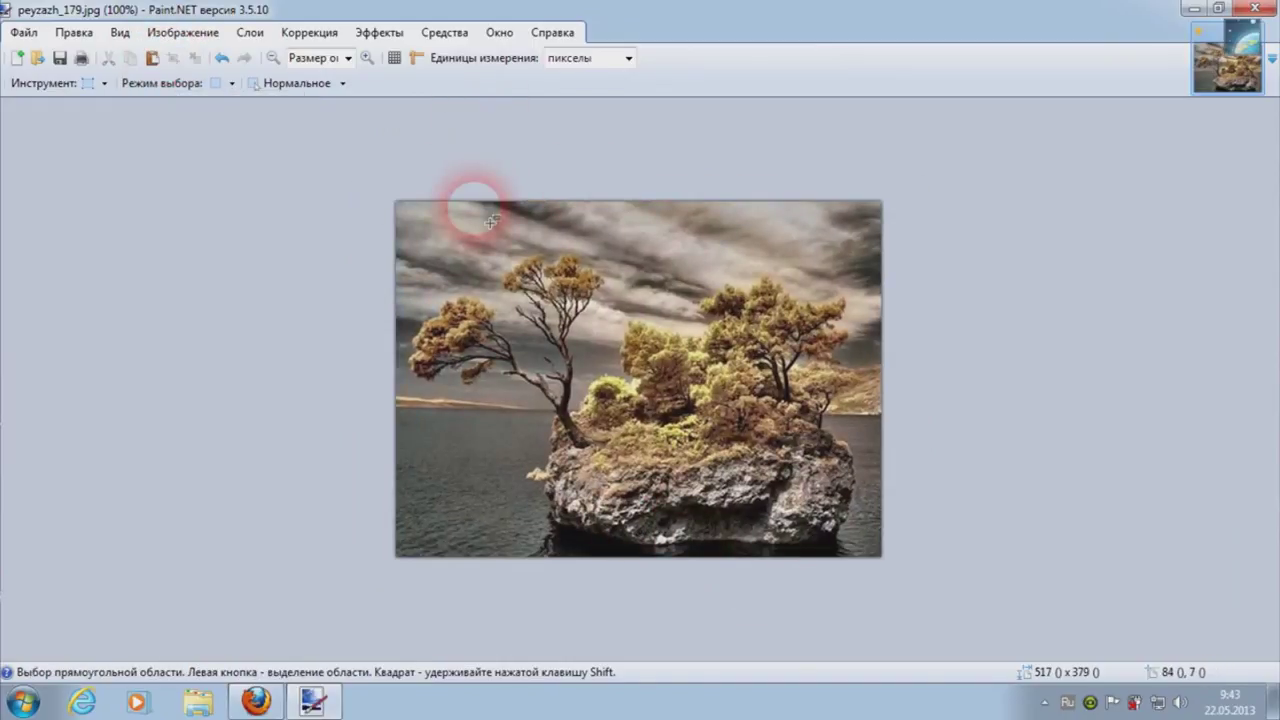
Step: Apply the Sharpen photo effect to the cropped island image with an amount of 5
click(444, 32)
mouse_move(440, 57)
click(620, 83)
drag(627, 288, 207, 311)
drag(82, 359, 112, 368)
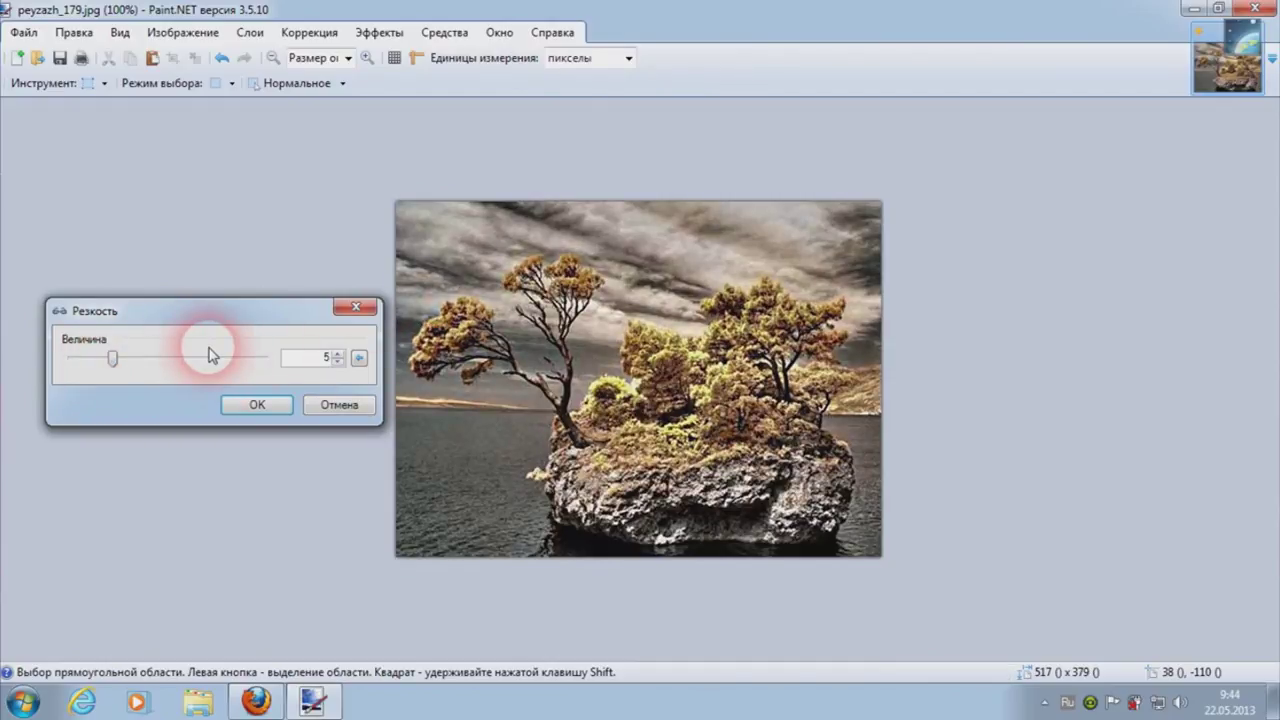
click(257, 405)
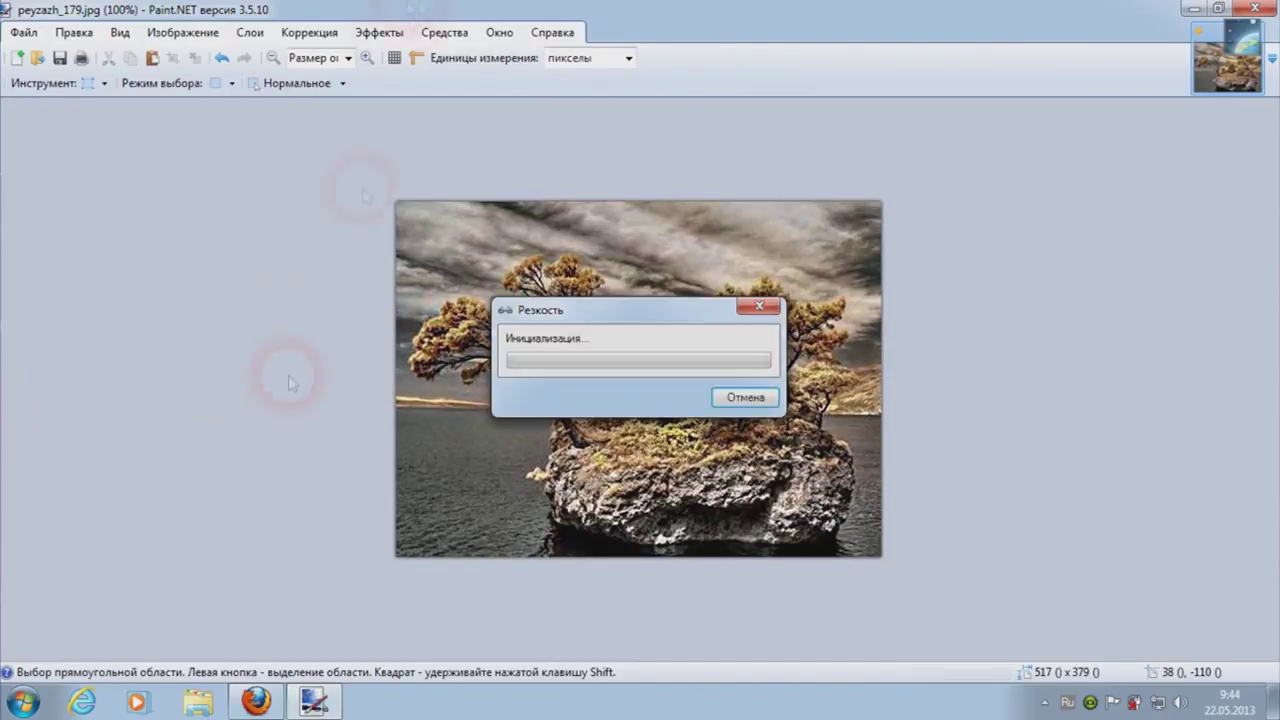
Step: Apply a tonal correction that darkens the island photo and strengthens its contrast
click(300, 31)
click(295, 163)
drag(180, 341, 190, 389)
key(Return)
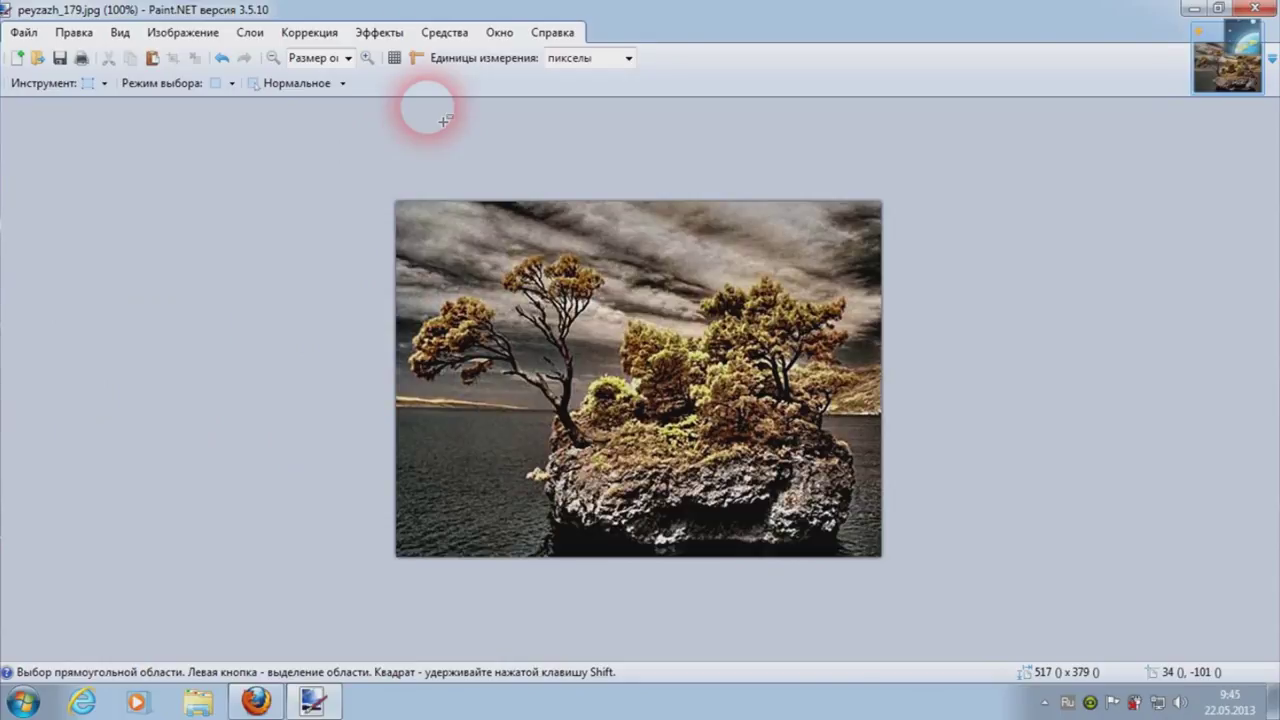
Step: Preview the Crystallize distortion effect on the island photo and cancel it
click(379, 32)
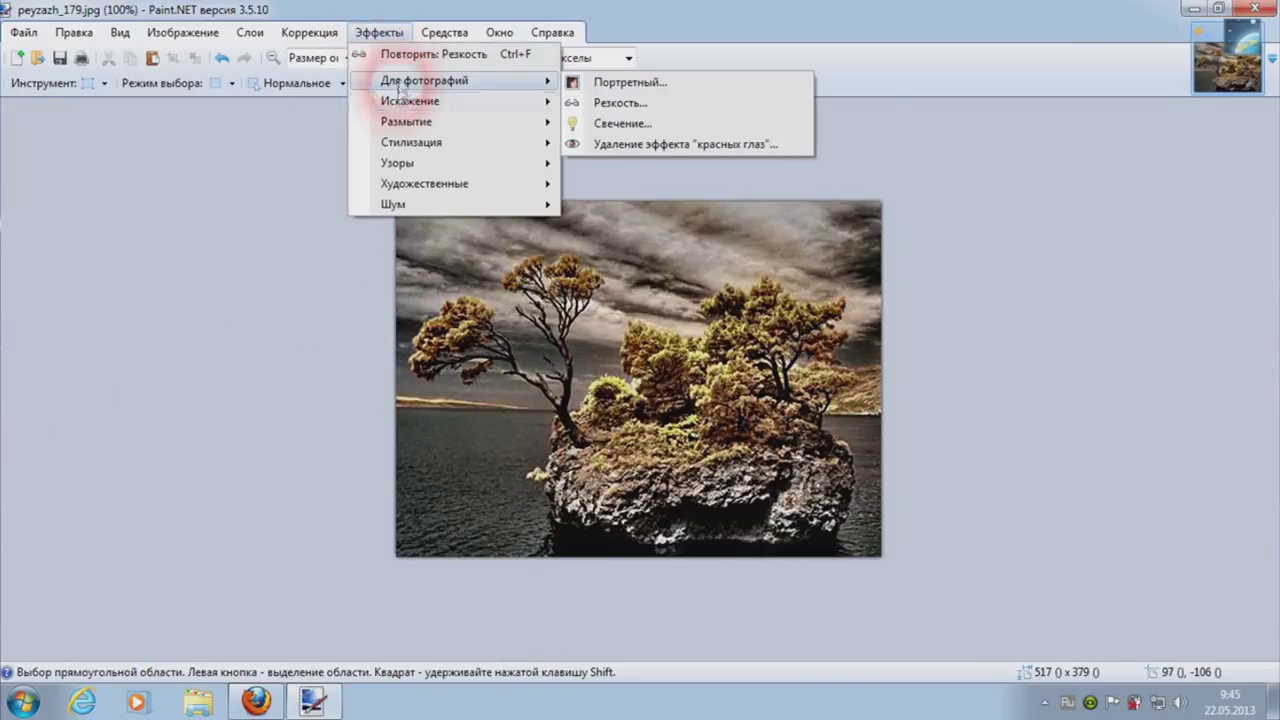
mouse_move(372, 104)
click(633, 166)
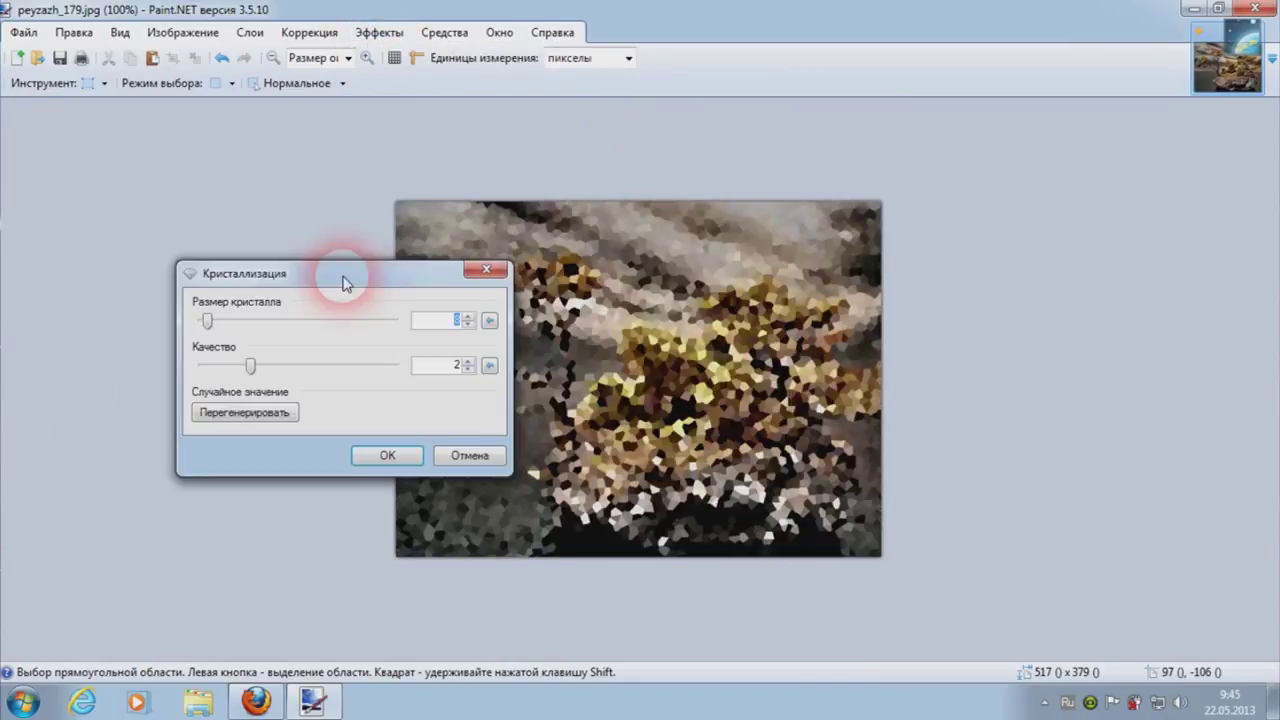
click(460, 458)
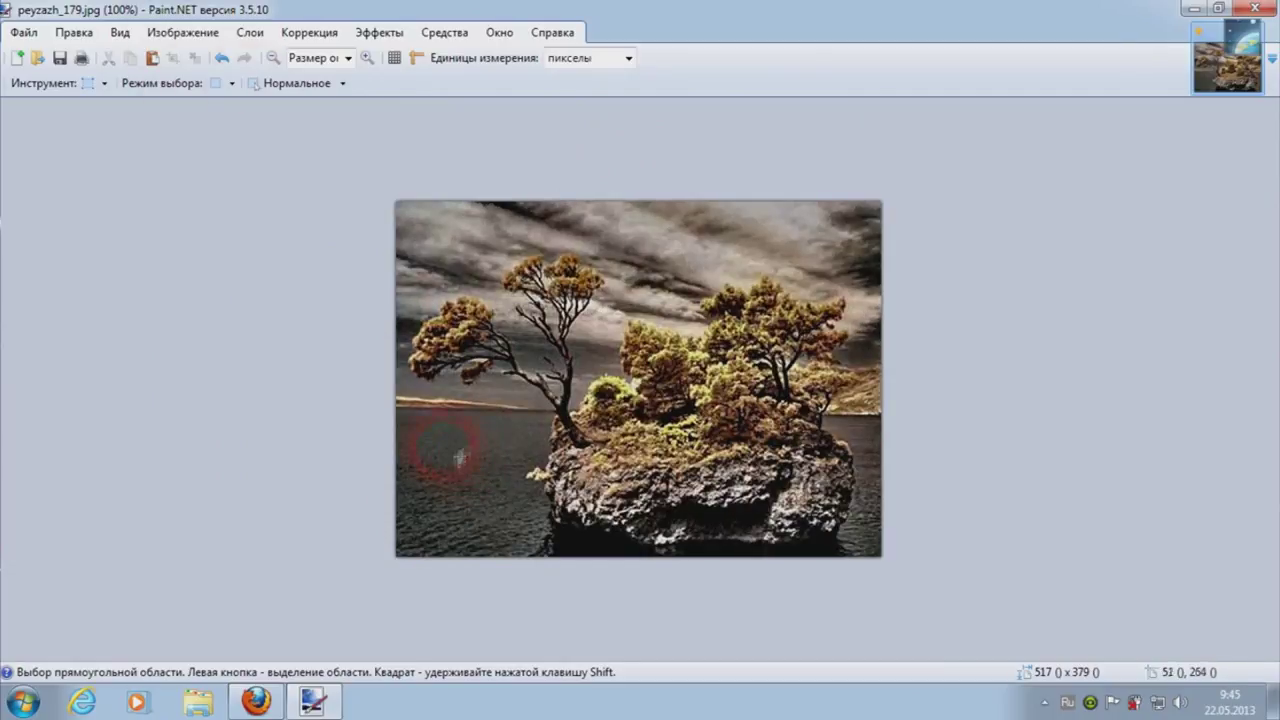
Step: Undo the last edit applied to the island photo
click(223, 60)
click(182, 32)
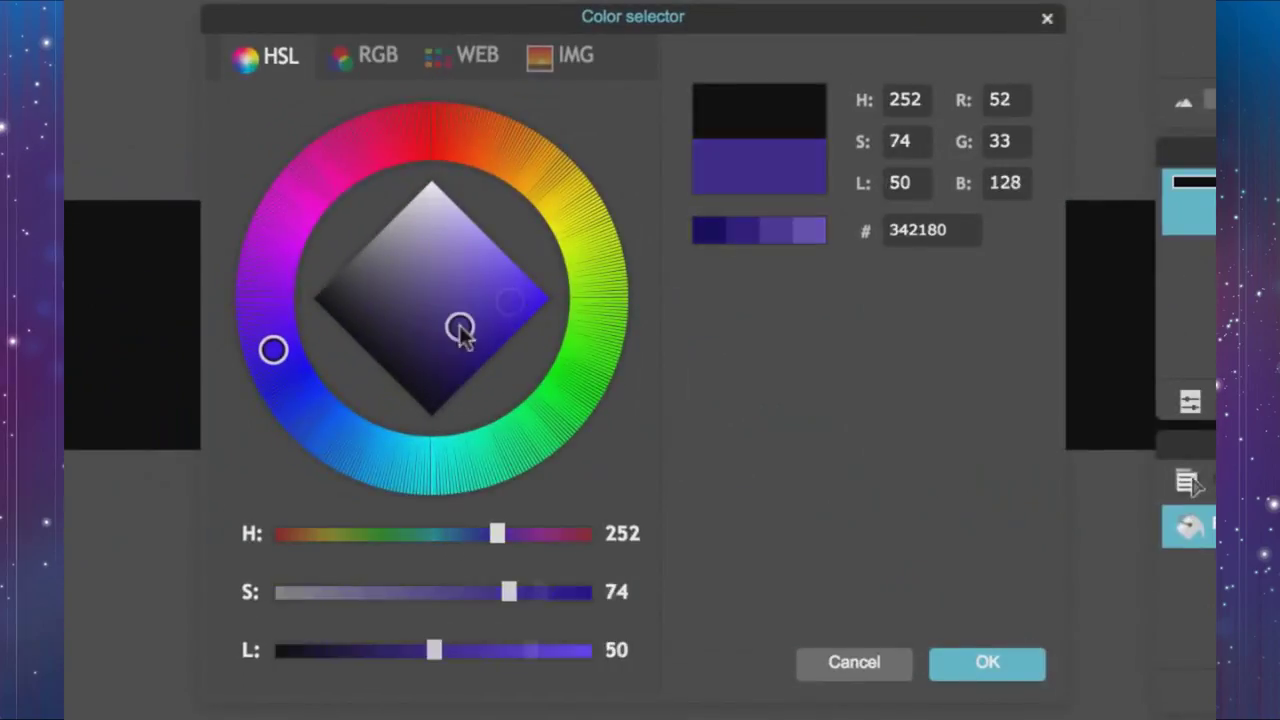
Step: Switch to Pixlr Editor, pick a dark purple near #302561 in the color selector, and look through the RGB and WEB colour modes
drag(424, 336, 412, 340)
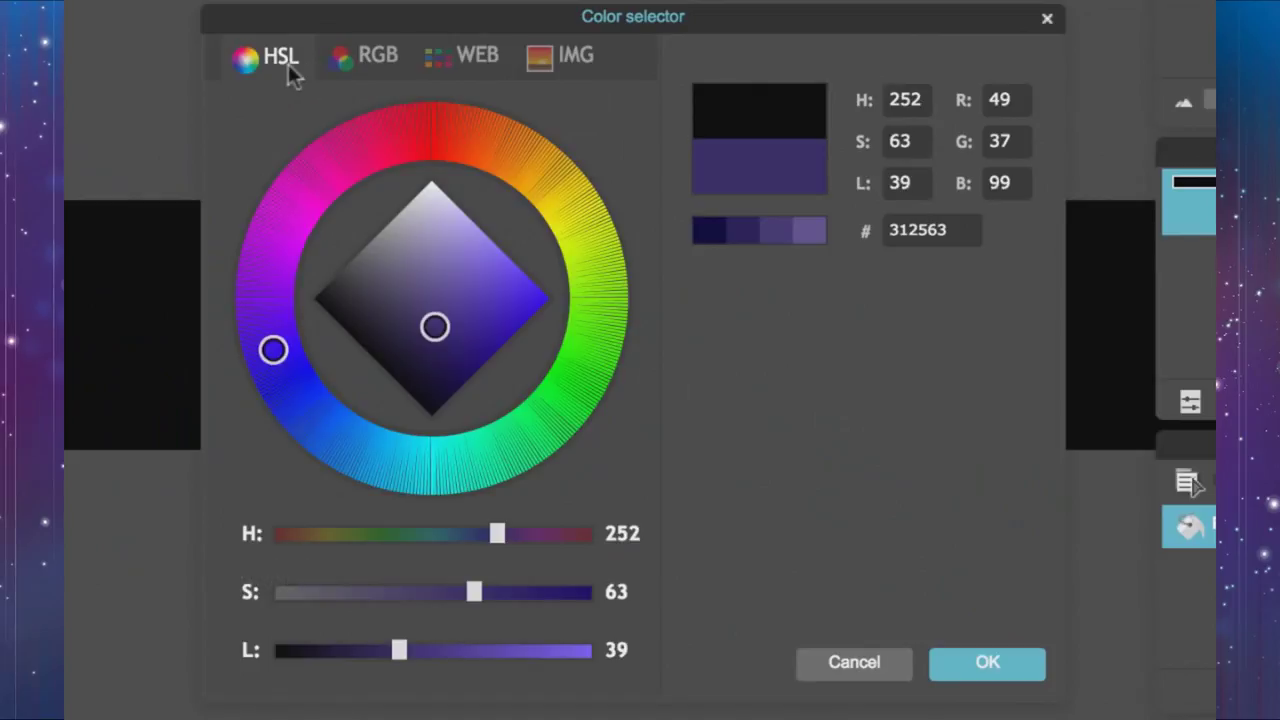
click(381, 58)
click(477, 56)
click(266, 56)
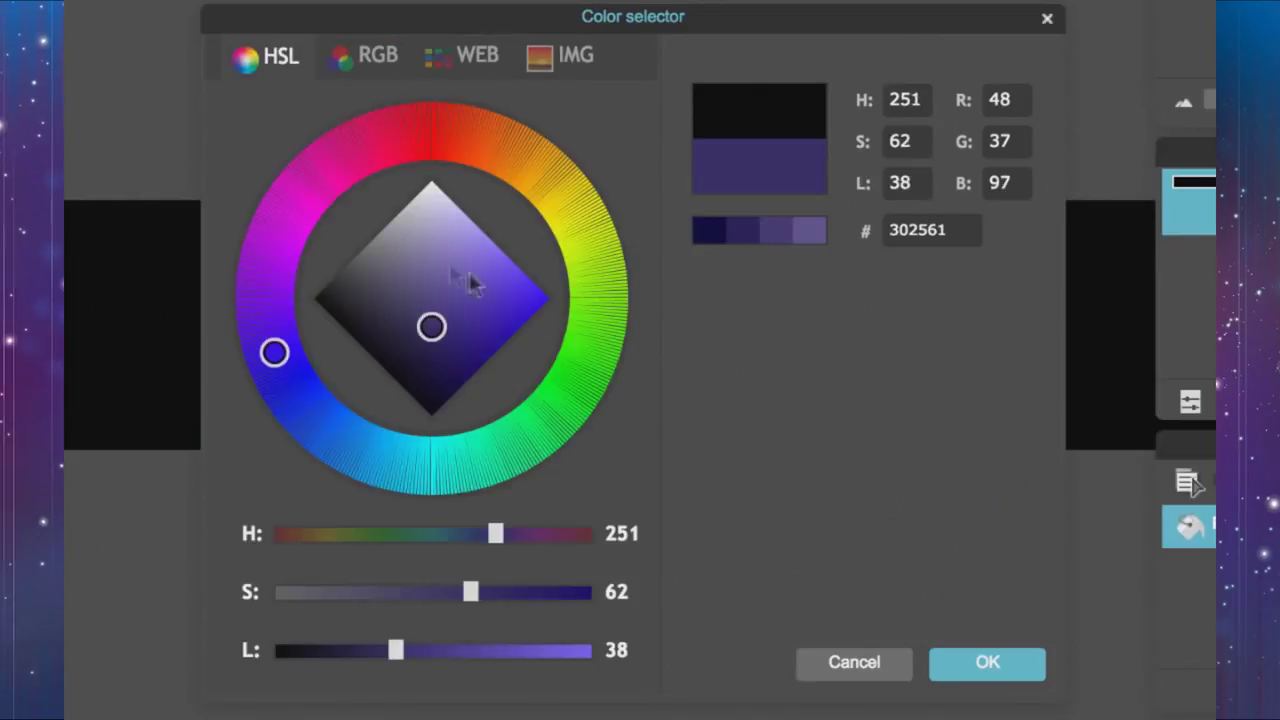
click(509, 151)
click(228, 329)
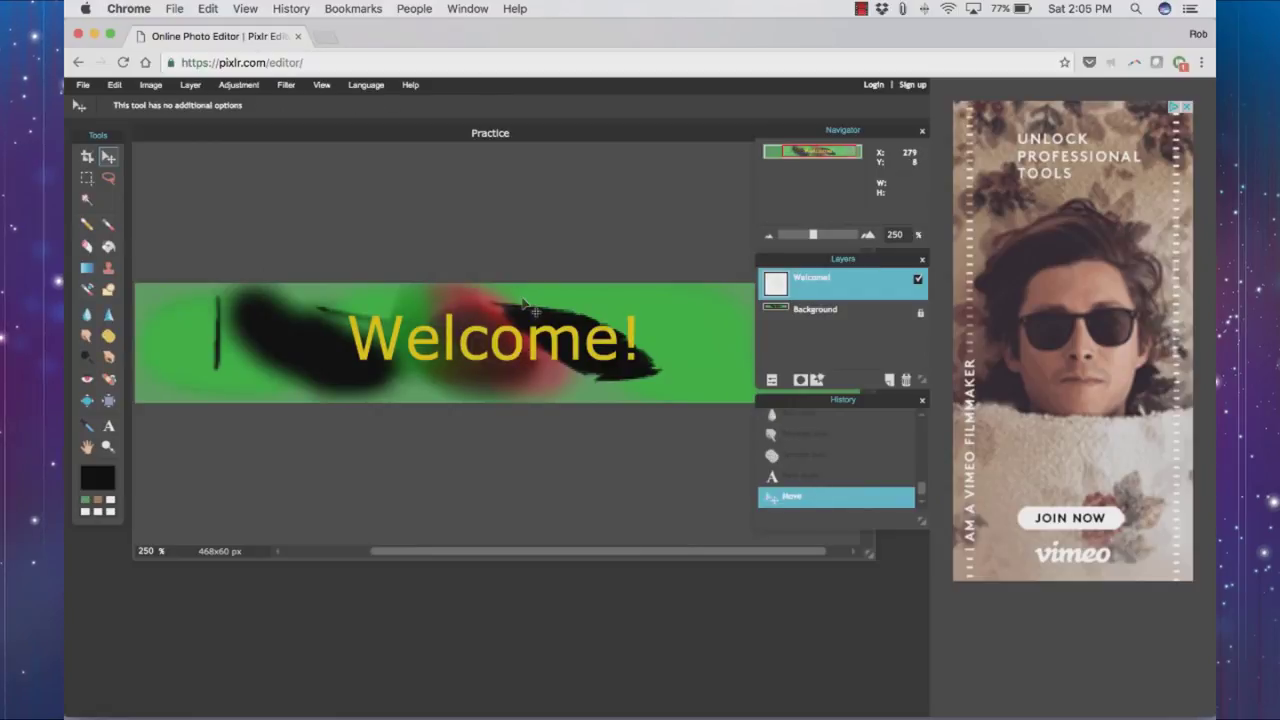
Step: Save the Practice banner to the computer as a transparent, full-quality PNG and reopen the image saving options
click(83, 85)
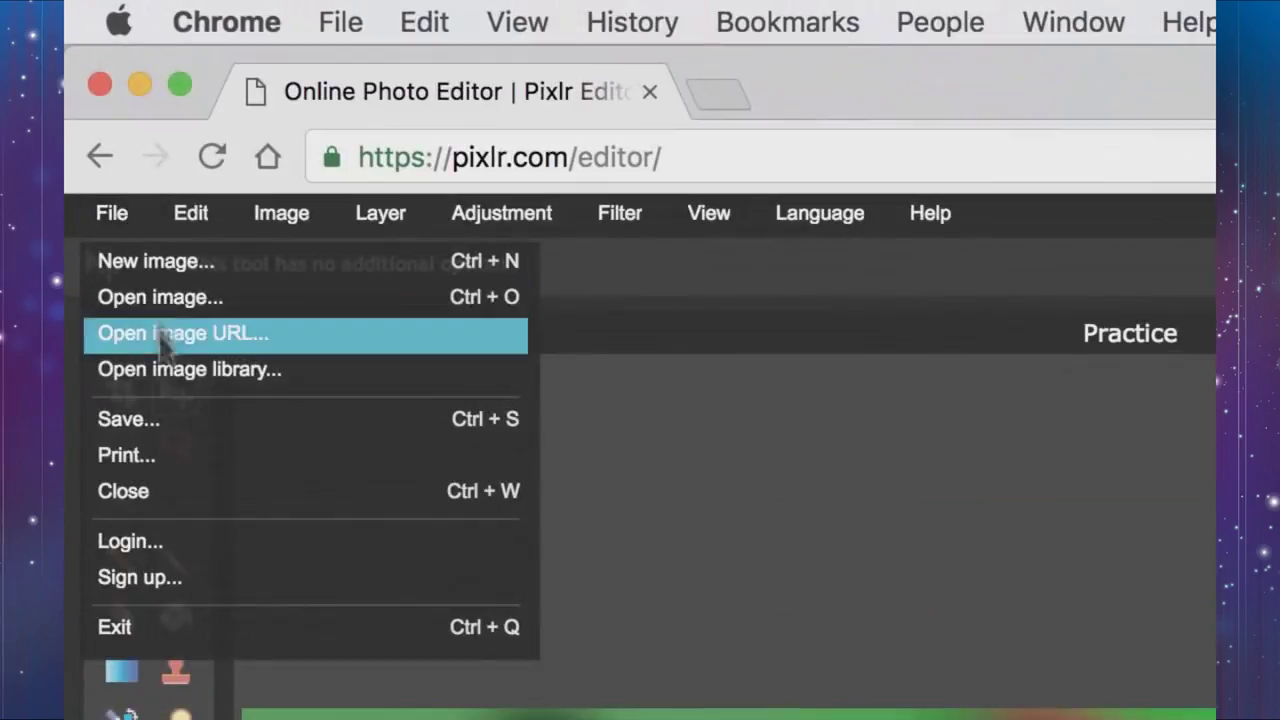
click(92, 165)
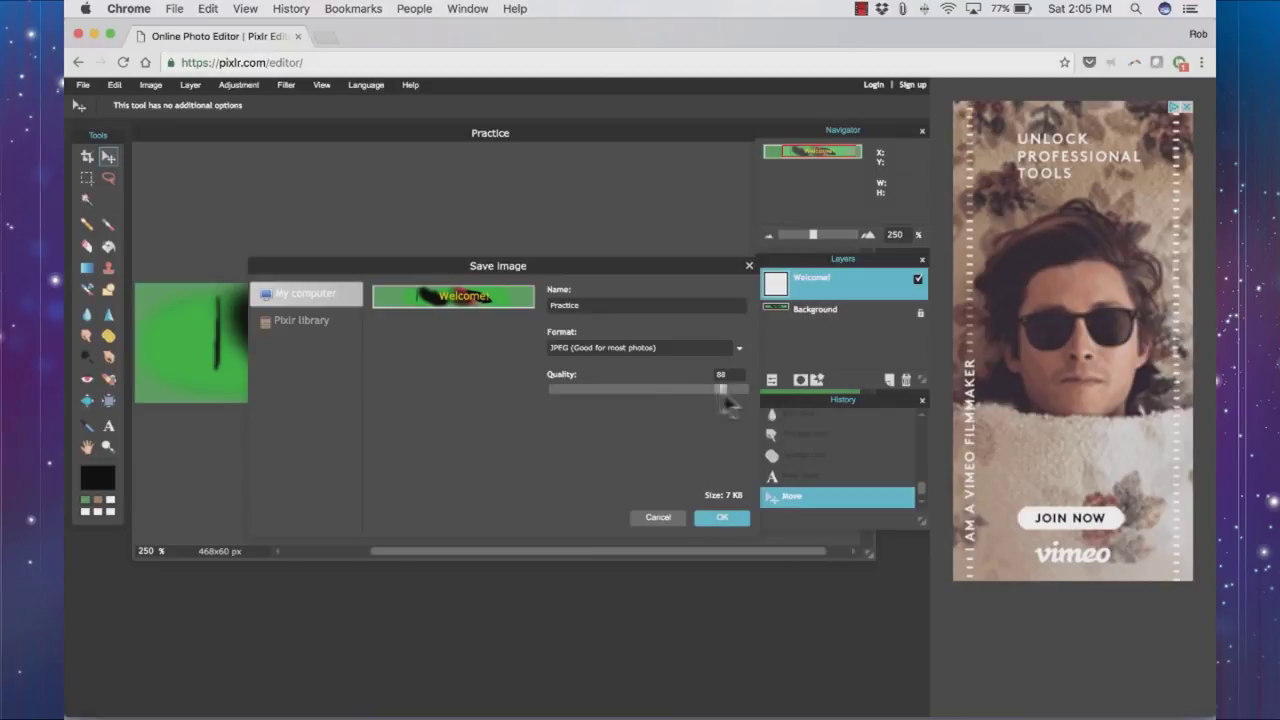
click(738, 348)
scroll(735, 358, down, 1)
click(493, 395)
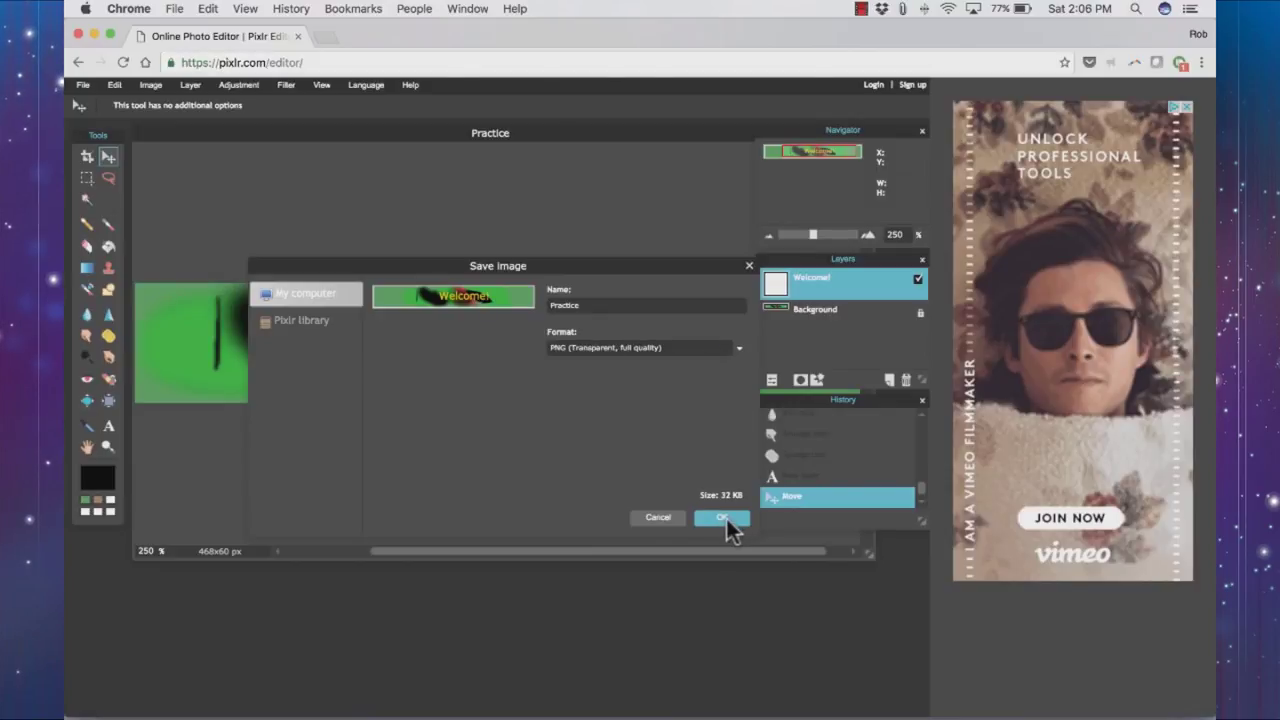
click(728, 519)
click(690, 150)
click(663, 257)
click(778, 240)
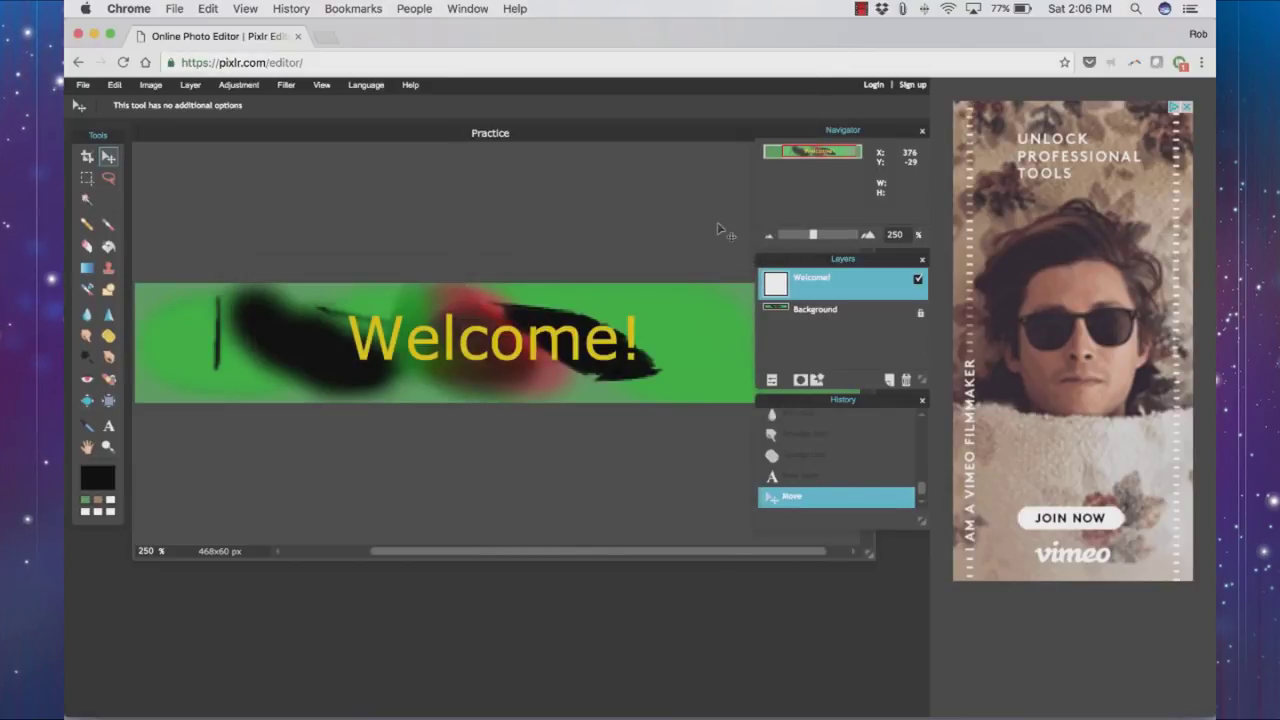
click(83, 85)
click(92, 166)
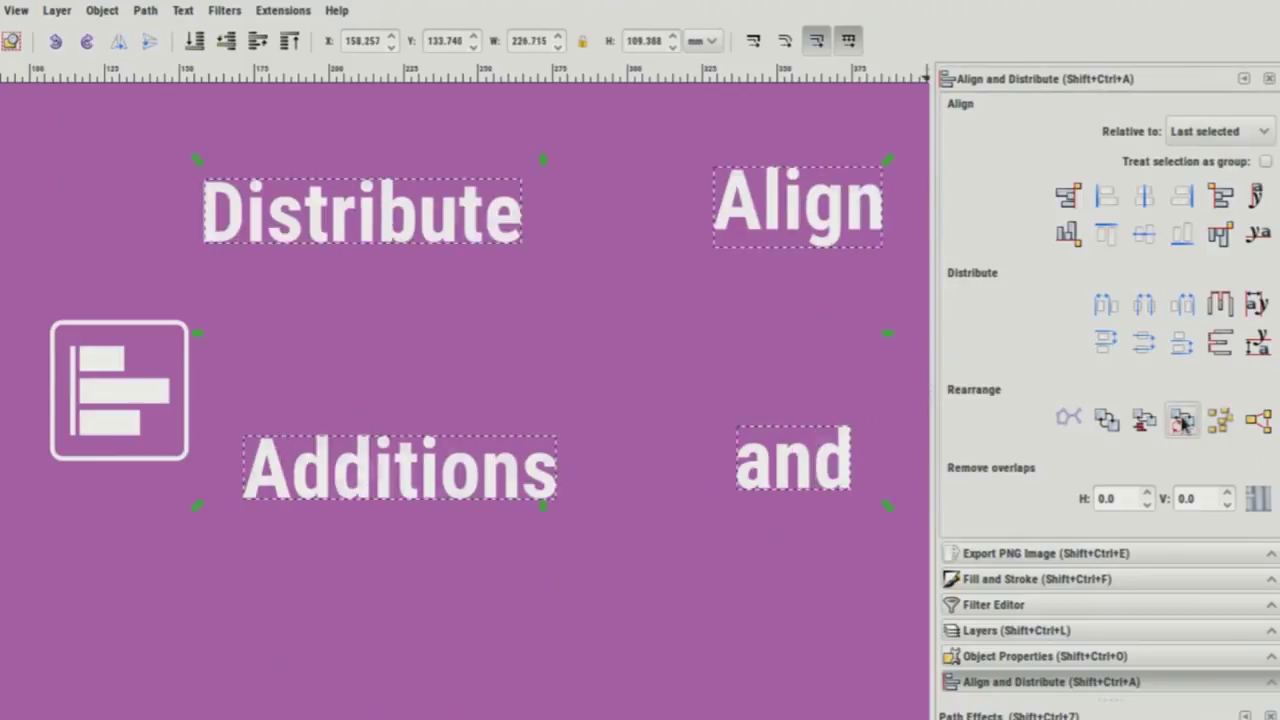
Step: Switch to Inkscape and exchange the positions of the four selected words by rotating them around their common centre
click(1181, 422)
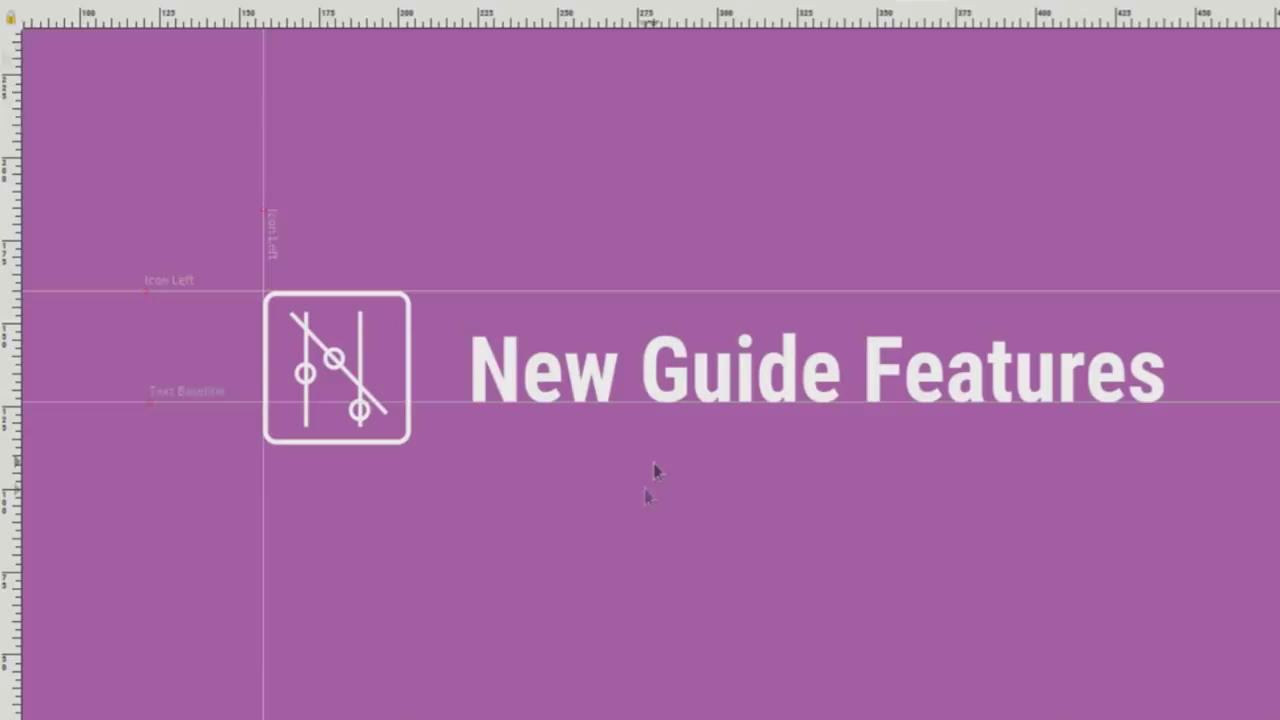
Step: Open the options of the Text Baseline guide, and the node insertion choices for the first letter o of Node Tool
right_click(176, 408)
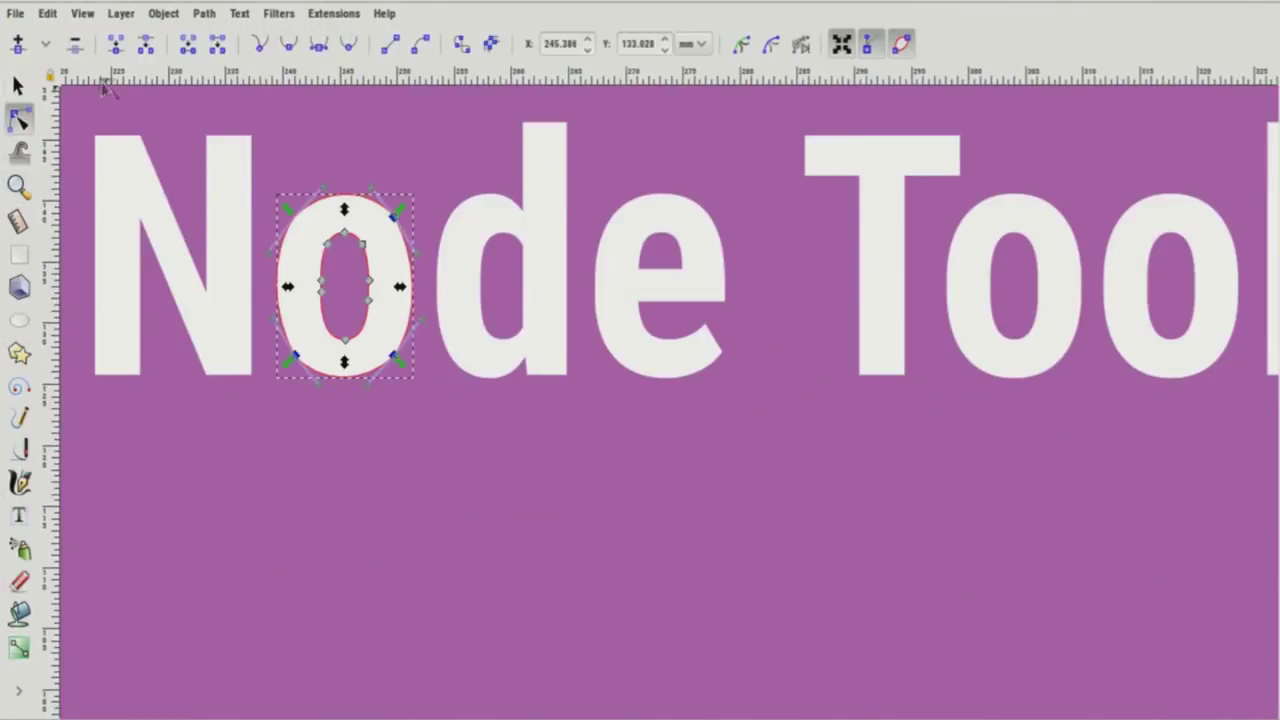
click(45, 43)
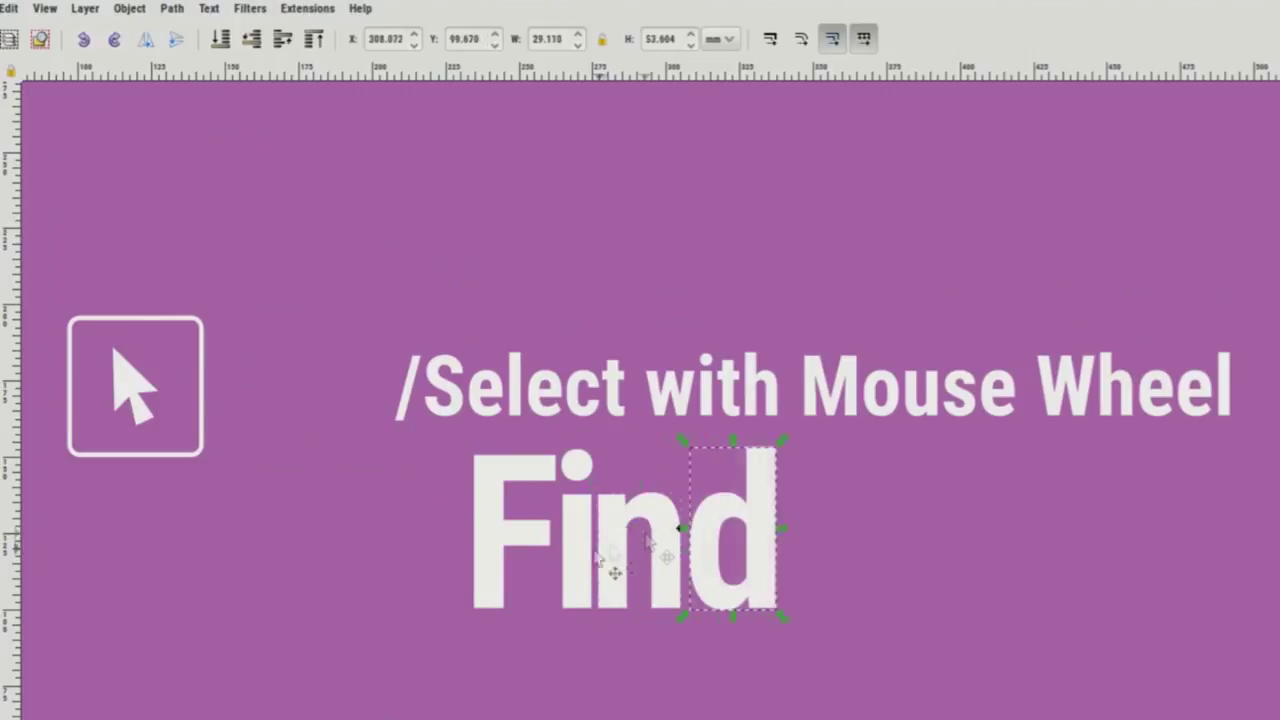
Step: Change the paint order of the outlined Paint Order text in its stroke style, trying two different orders
drag(1074, 125, 830, 385)
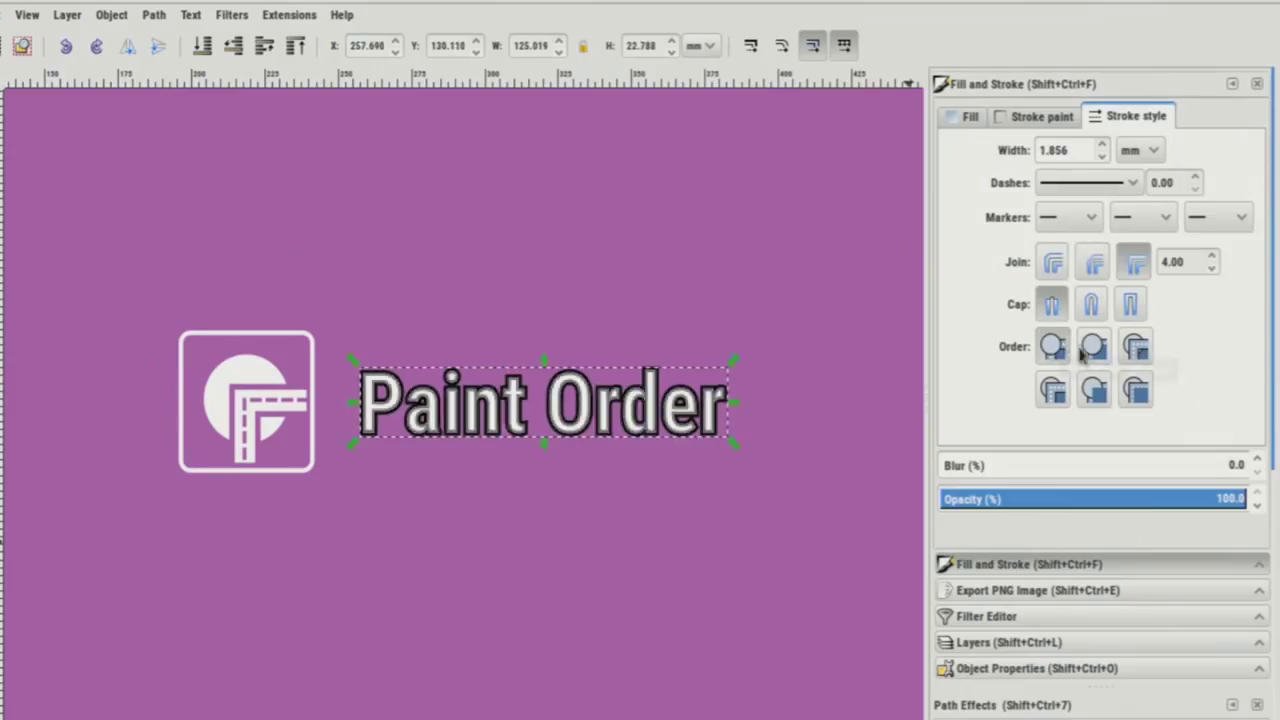
mouse_move(542, 419)
mouse_down()
mouse_move(720, 294)
mouse_move(708, 297)
mouse_up()
click(1136, 347)
click(1136, 389)
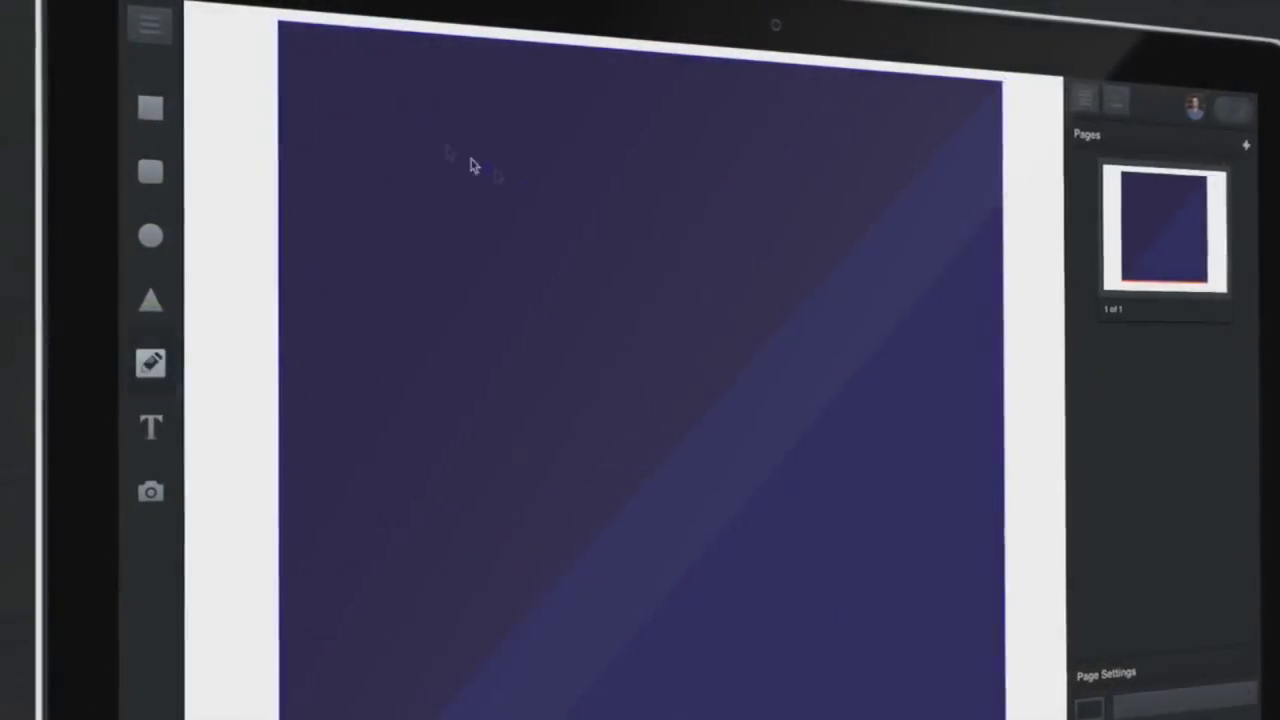
Step: Switch to Vectr and place three corner points of a shape across the dark purple page
click(383, 133)
click(923, 165)
click(873, 628)
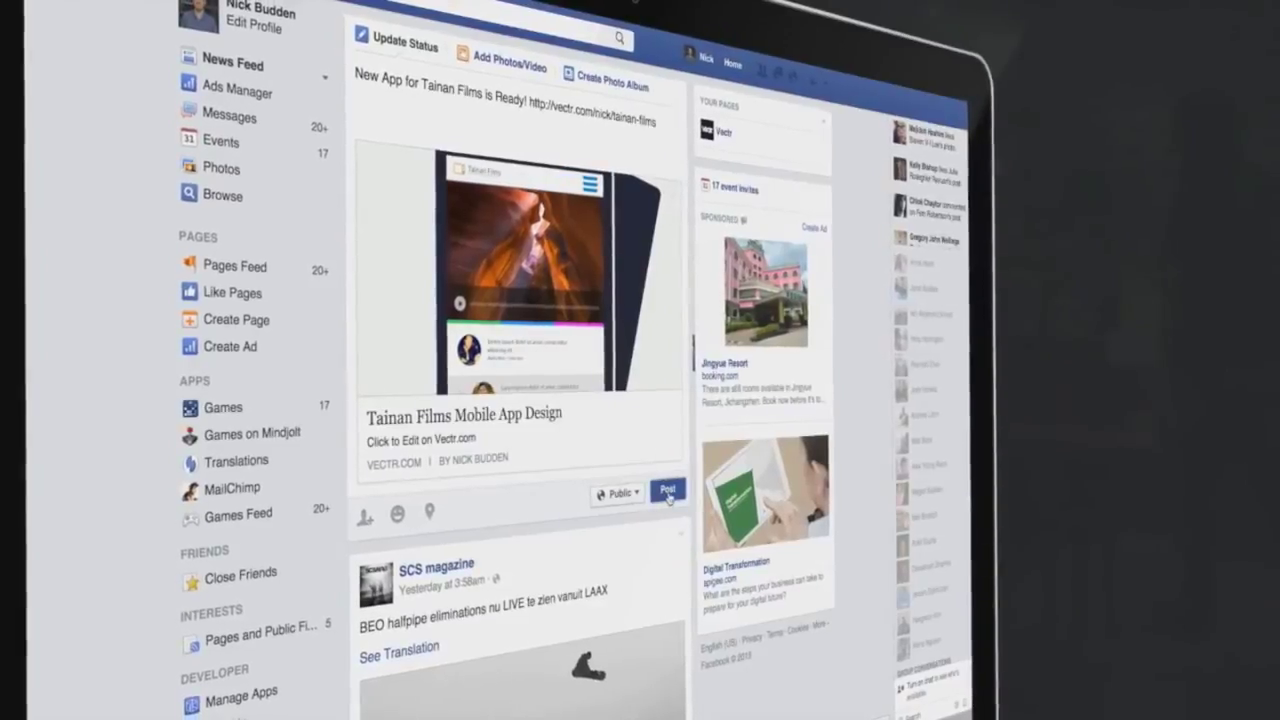
Step: Publish the post with the link to the Tainan Films mobile app design on Facebook
click(669, 492)
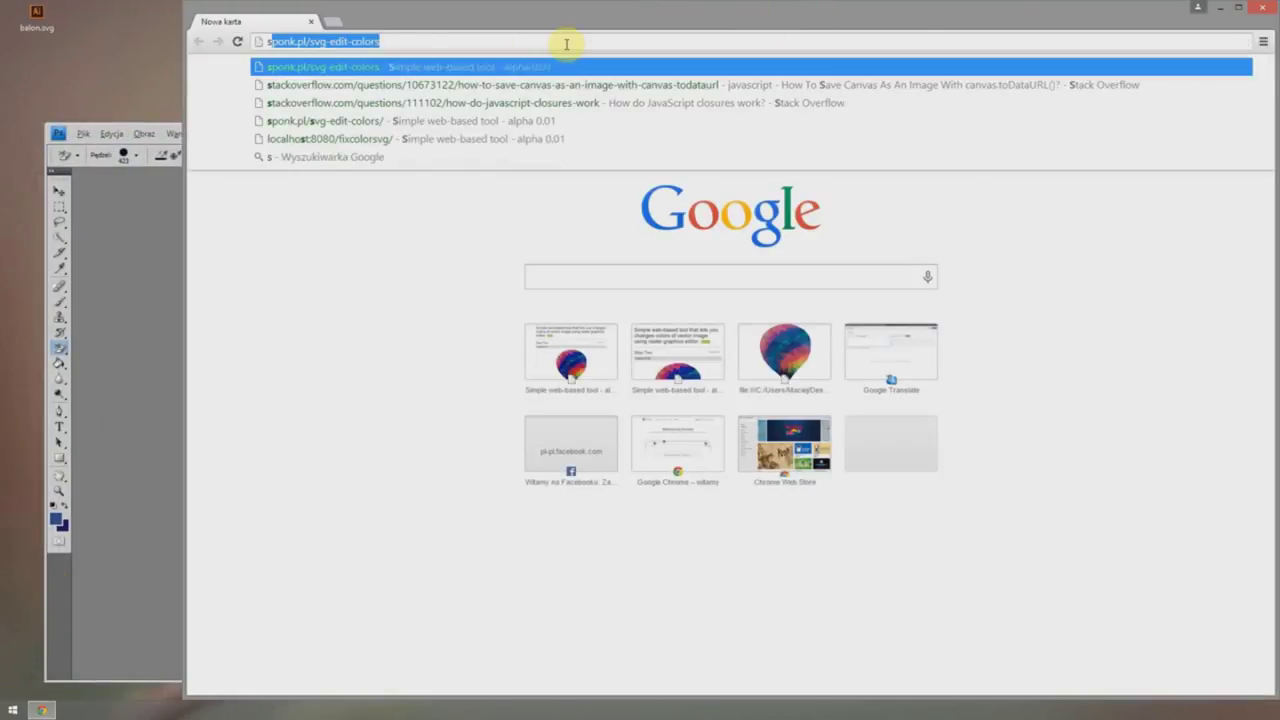
Step: Switch to Chrome, load balon.svg into the sponk.pl/svg-edit-colors tool and save its colour palette as an image
key(Return)
drag(575, 272, 576, 274)
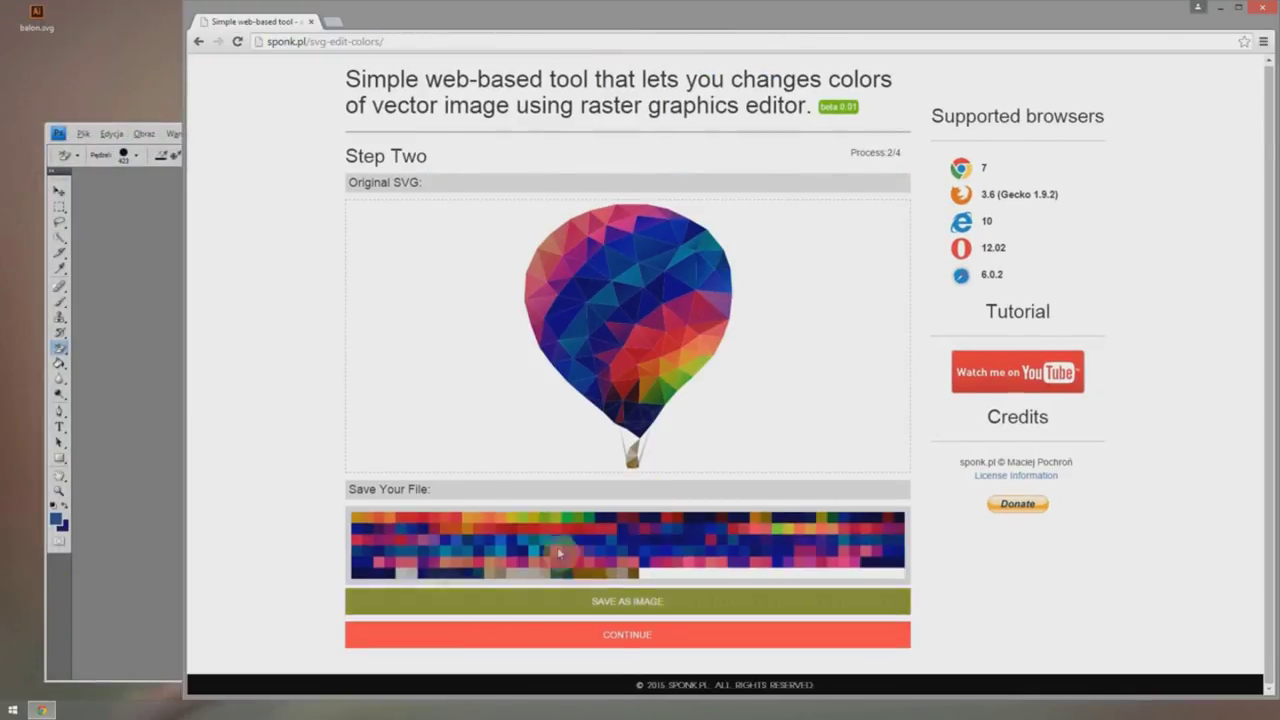
click(548, 604)
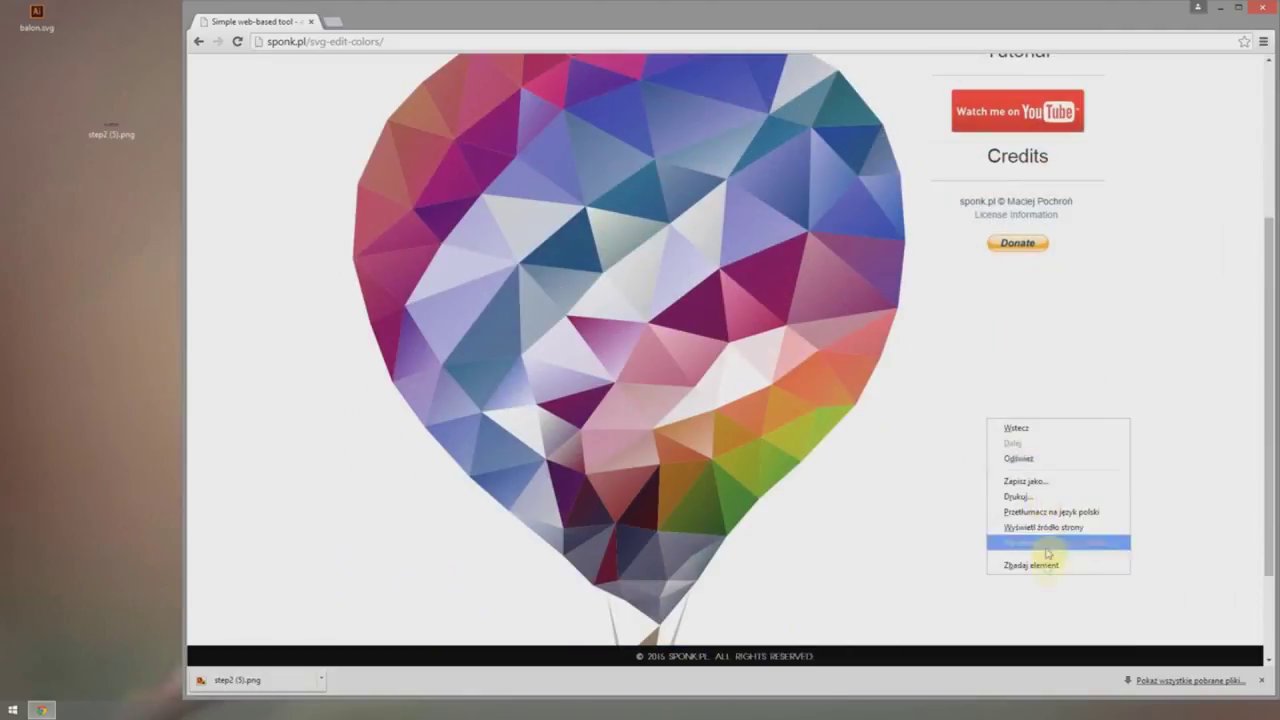
Step: Inspect the recoloured balloon page's code and set the body background colour to dark grey, #454545
click(1046, 560)
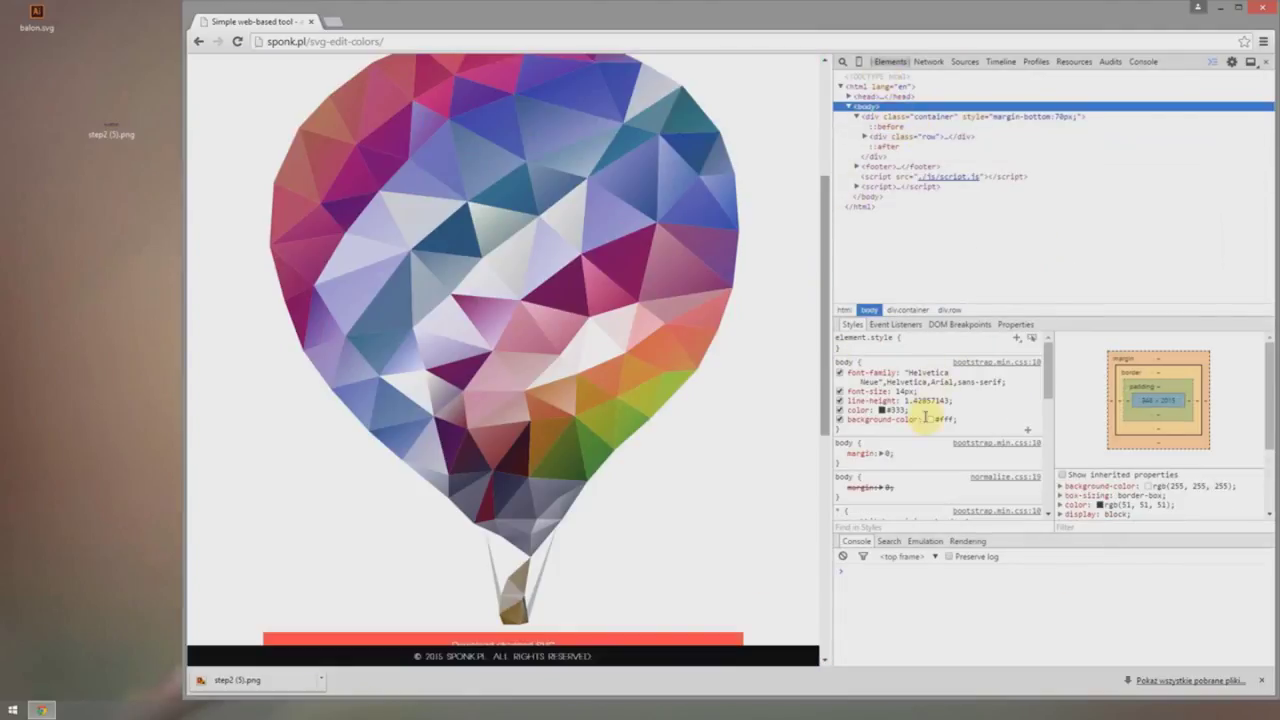
click(930, 419)
drag(990, 300, 920, 362)
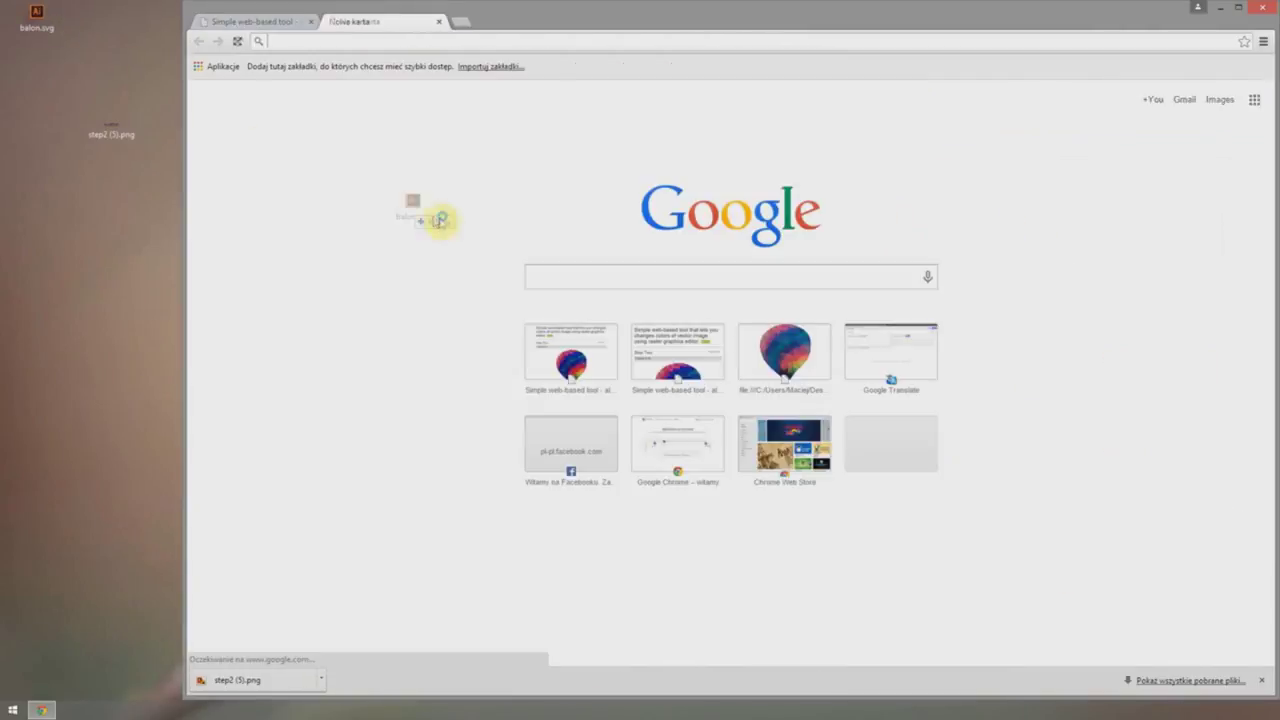
Step: Open the original balon.svg in a new browser tab, and open the recoloured page's background colour for editing
drag(437, 220, 557, 196)
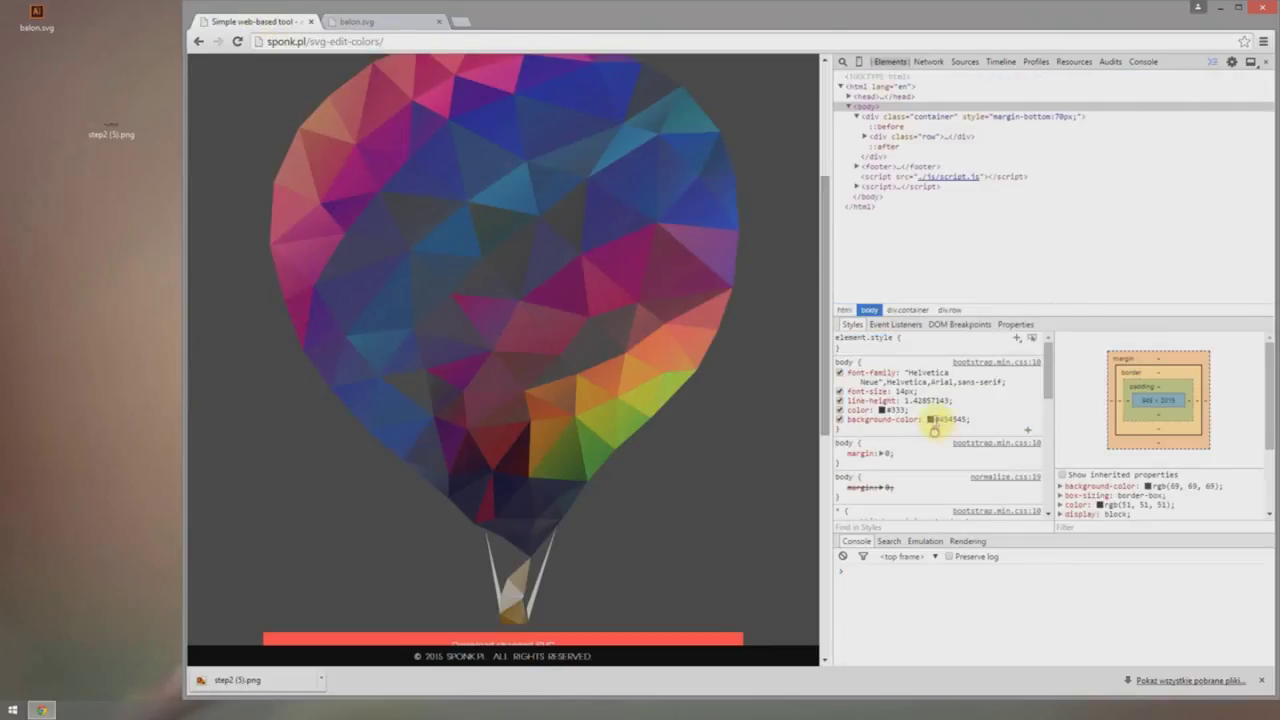
click(931, 419)
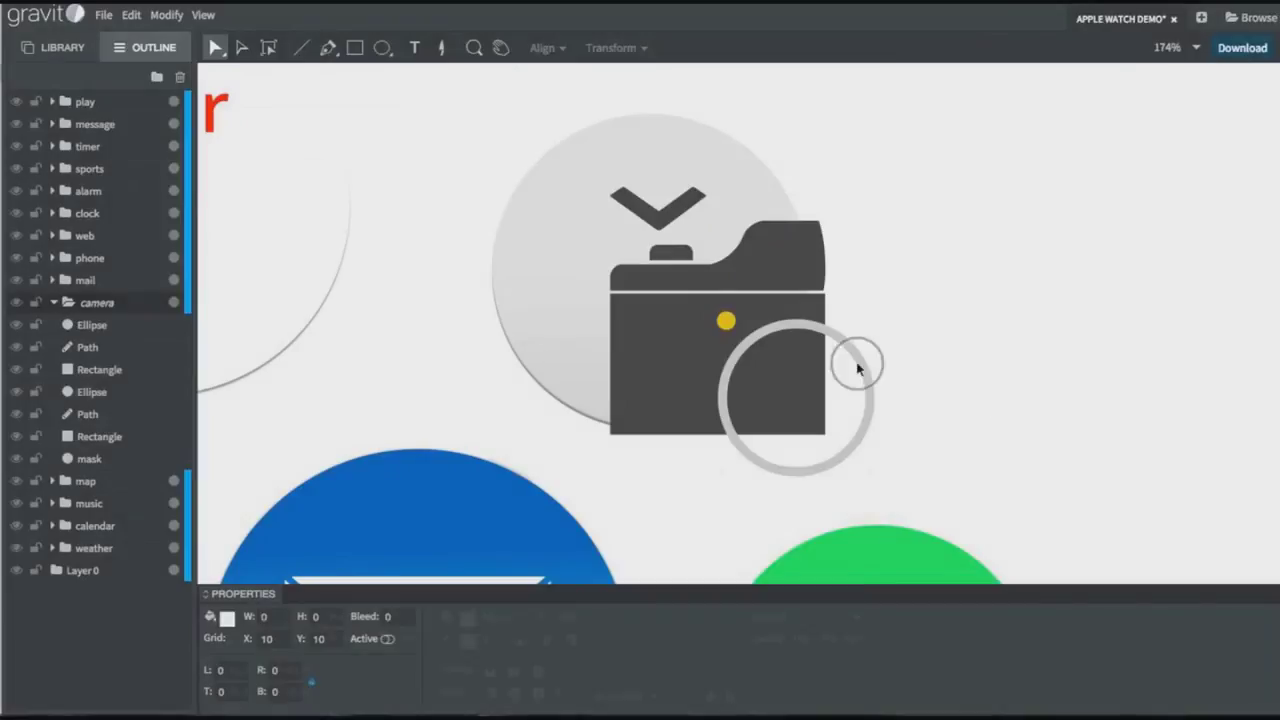
Step: Switch to Gravit and clip the camera icon's lower ellipse, path and rectangle by moving them inside the mask element
click(70, 434)
shift+click(70, 389)
drag(142, 387, 60, 507)
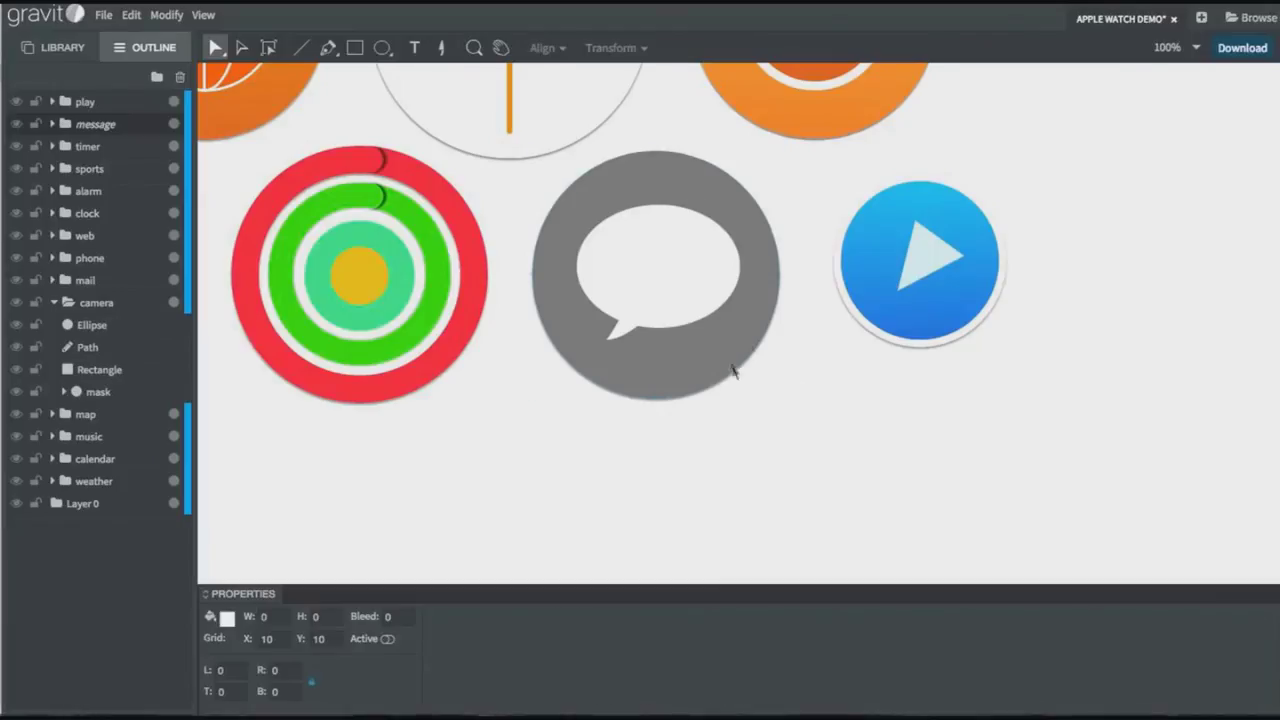
Step: Change the fill of the message icon's grey background circle from a solid colour to a gradient
click(571, 286)
click(500, 606)
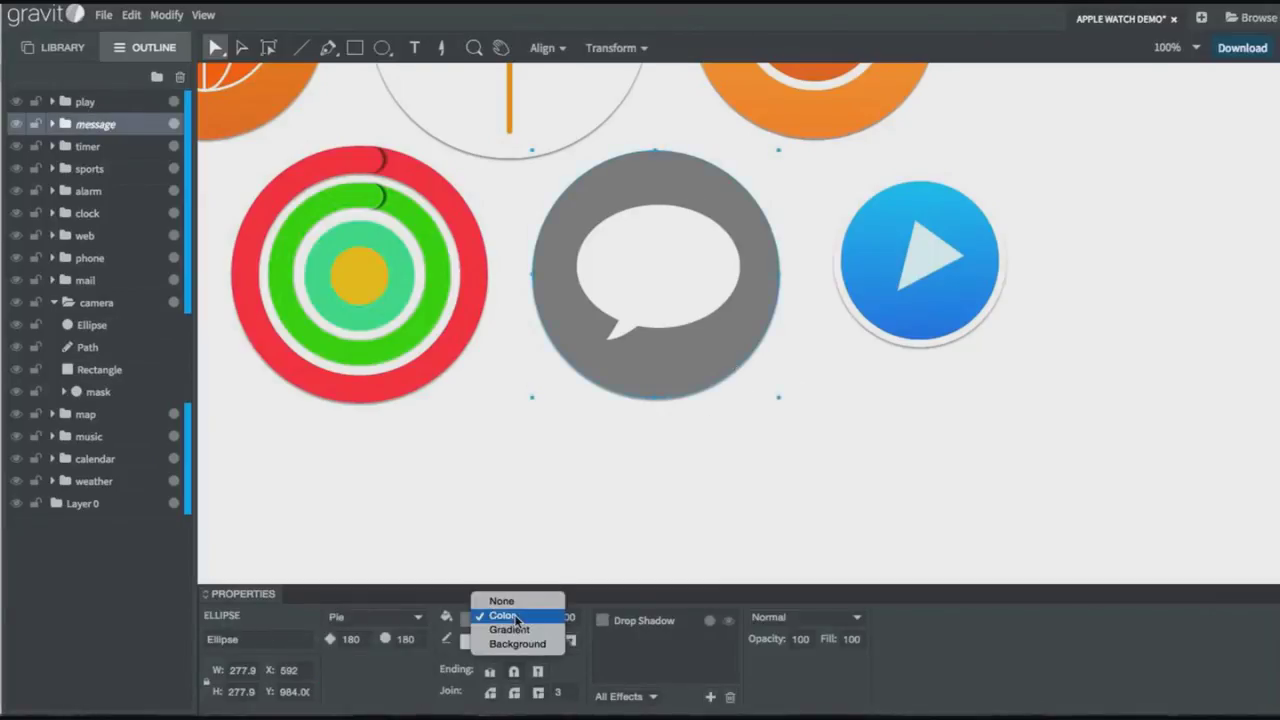
click(503, 620)
click(480, 356)
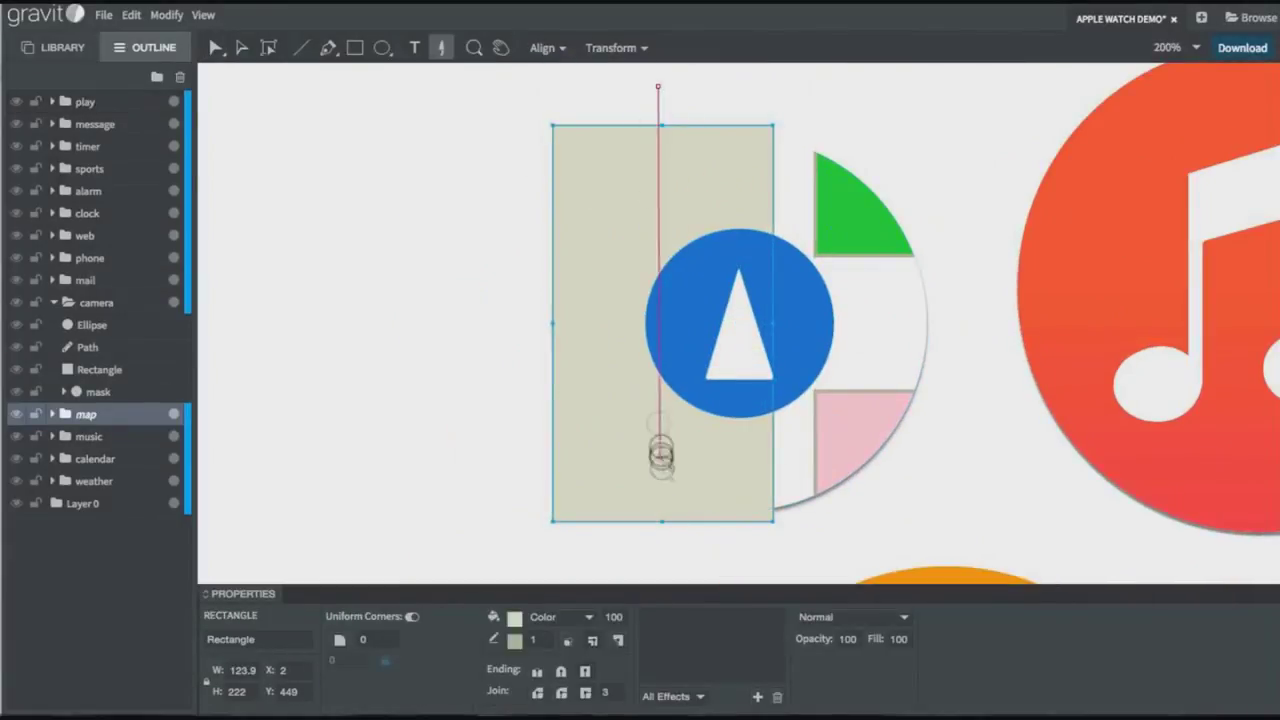
Step: Slice the map icon's beige rectangle vertically into two halves with the knife tool and cut both halves to the clipboard
drag(661, 455, 666, 551)
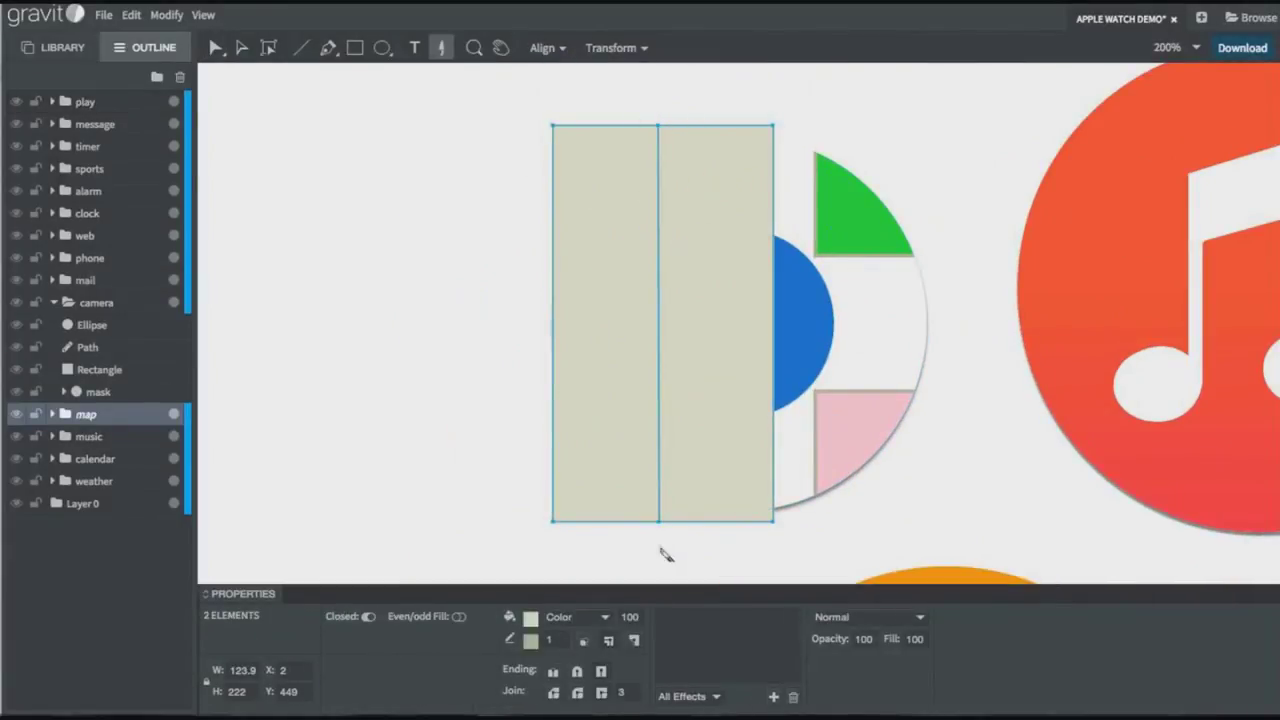
click(700, 230)
key(super+x)
click(631, 220)
key(super+x)
click(131, 15)
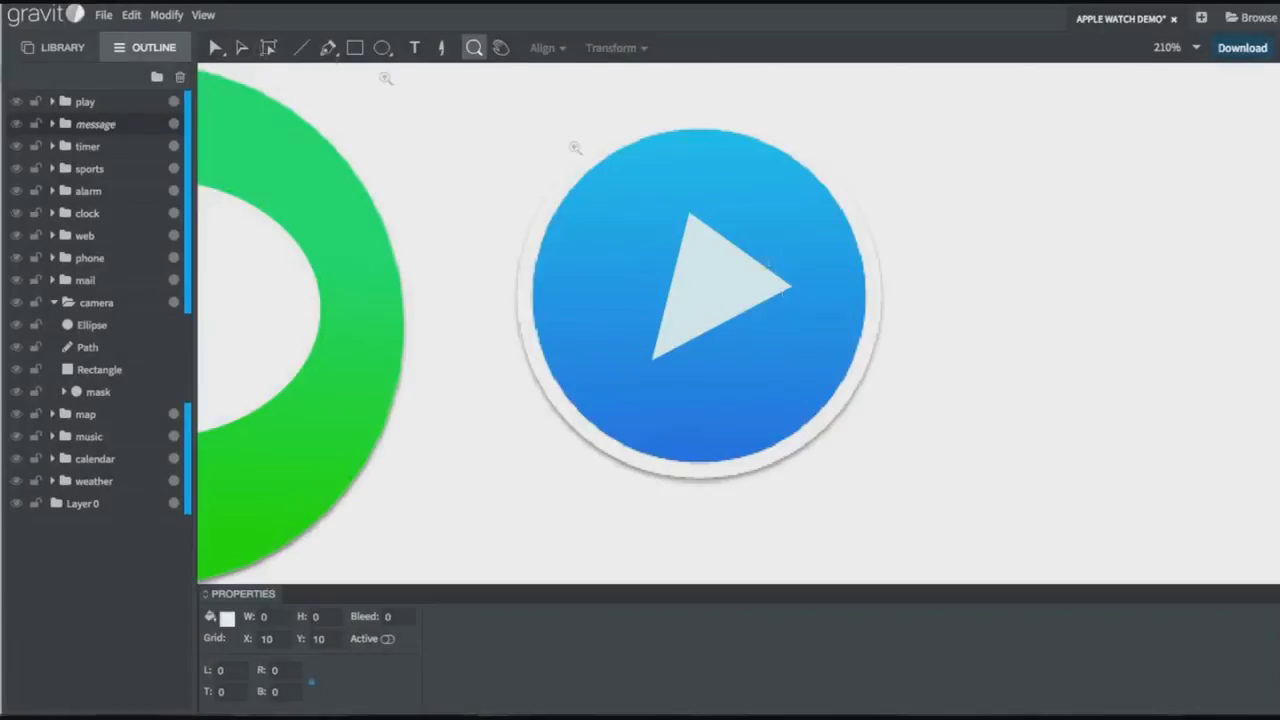
Step: Left-align the upper corner point of the play icon's triangle so that its left edge is vertical
key(d)
click(690, 220)
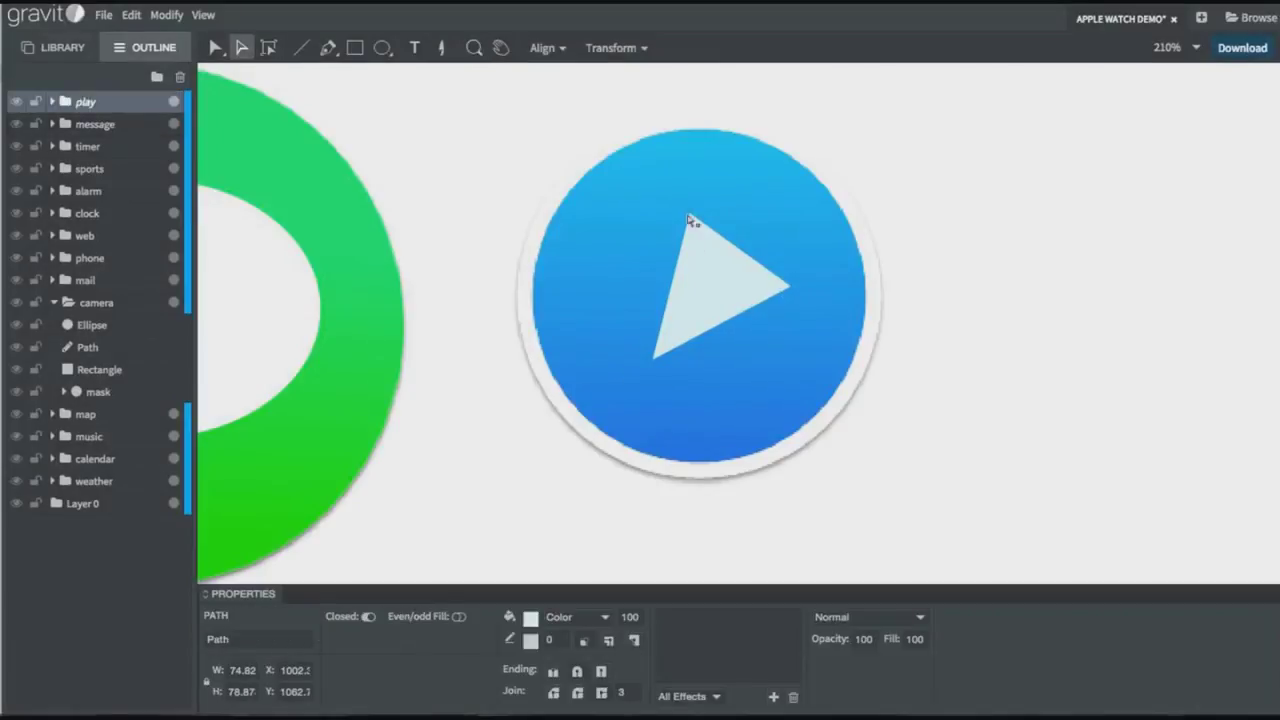
click(548, 48)
click(534, 79)
click(547, 48)
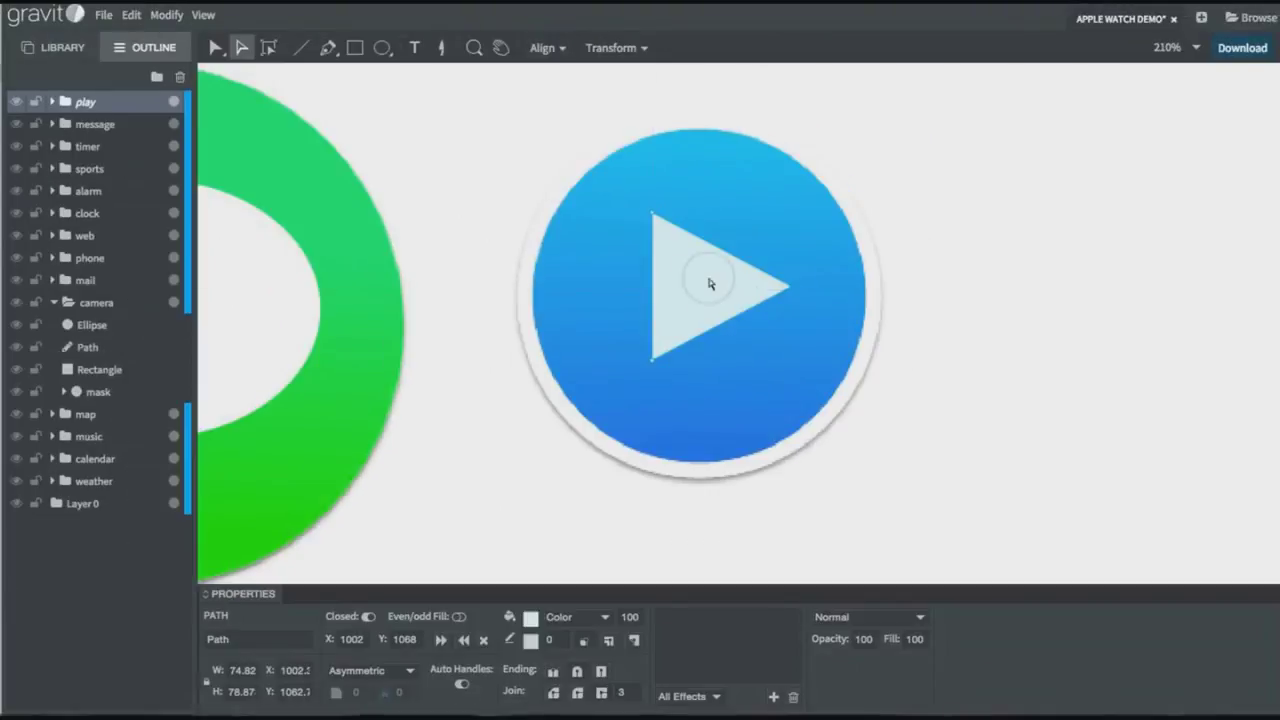
click(914, 280)
Step: Change the point type on the mail icon's envelope path
click(203, 15)
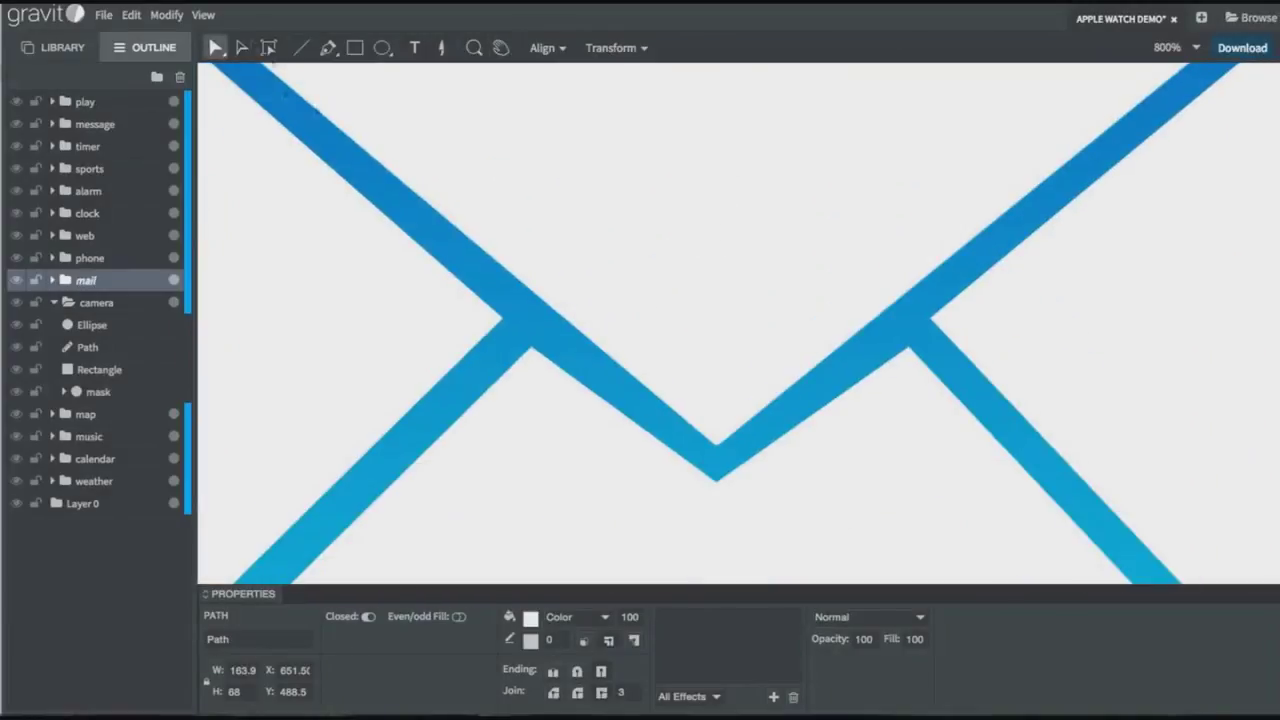
click(343, 674)
click(357, 669)
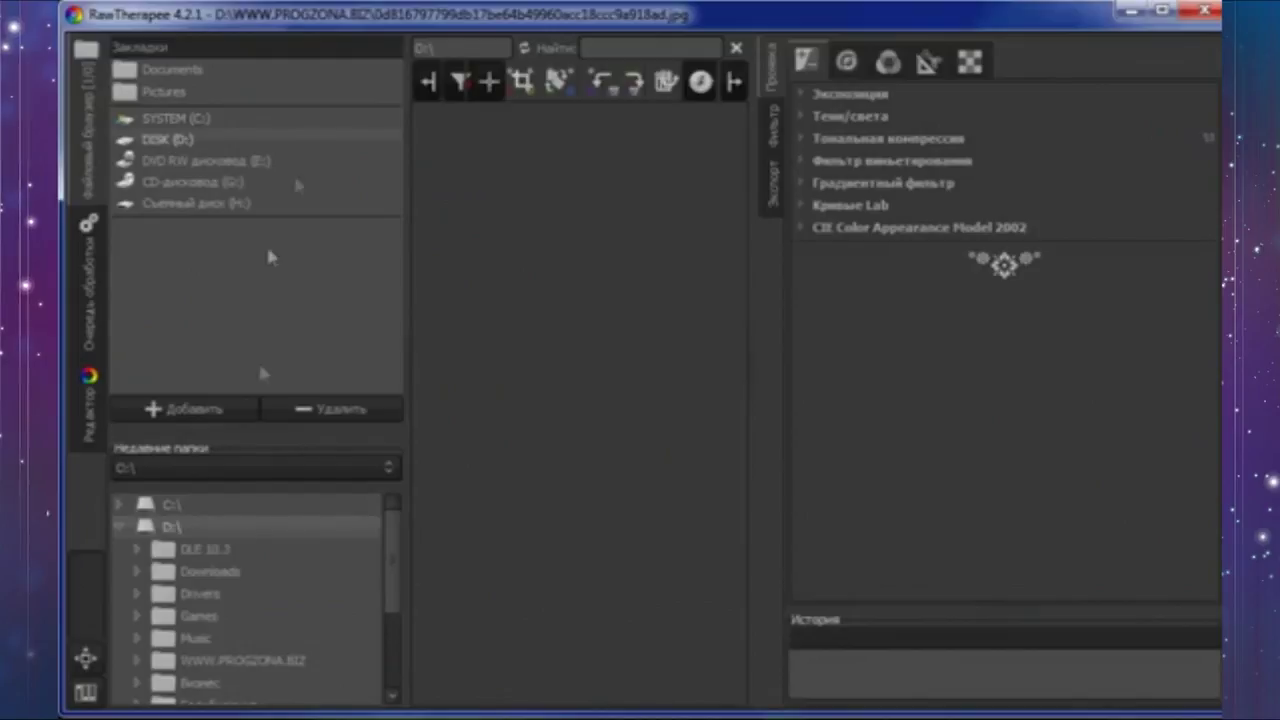
click(212, 660)
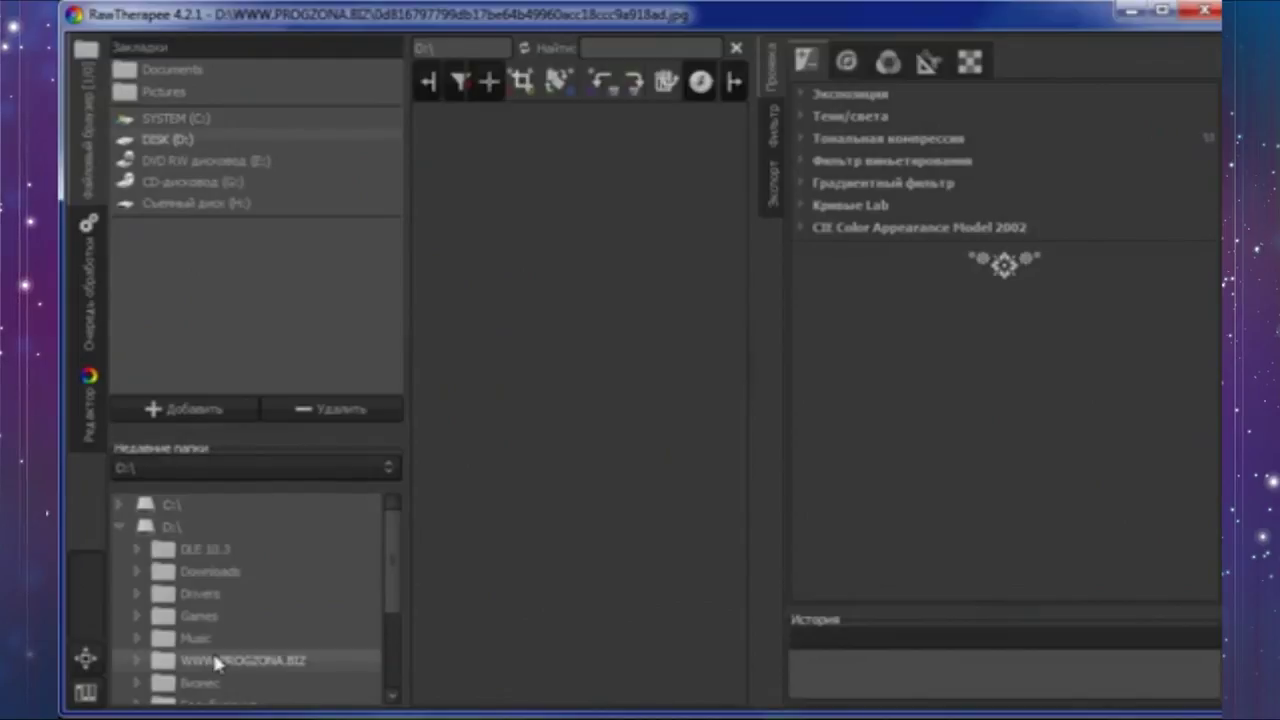
double_click(542, 220)
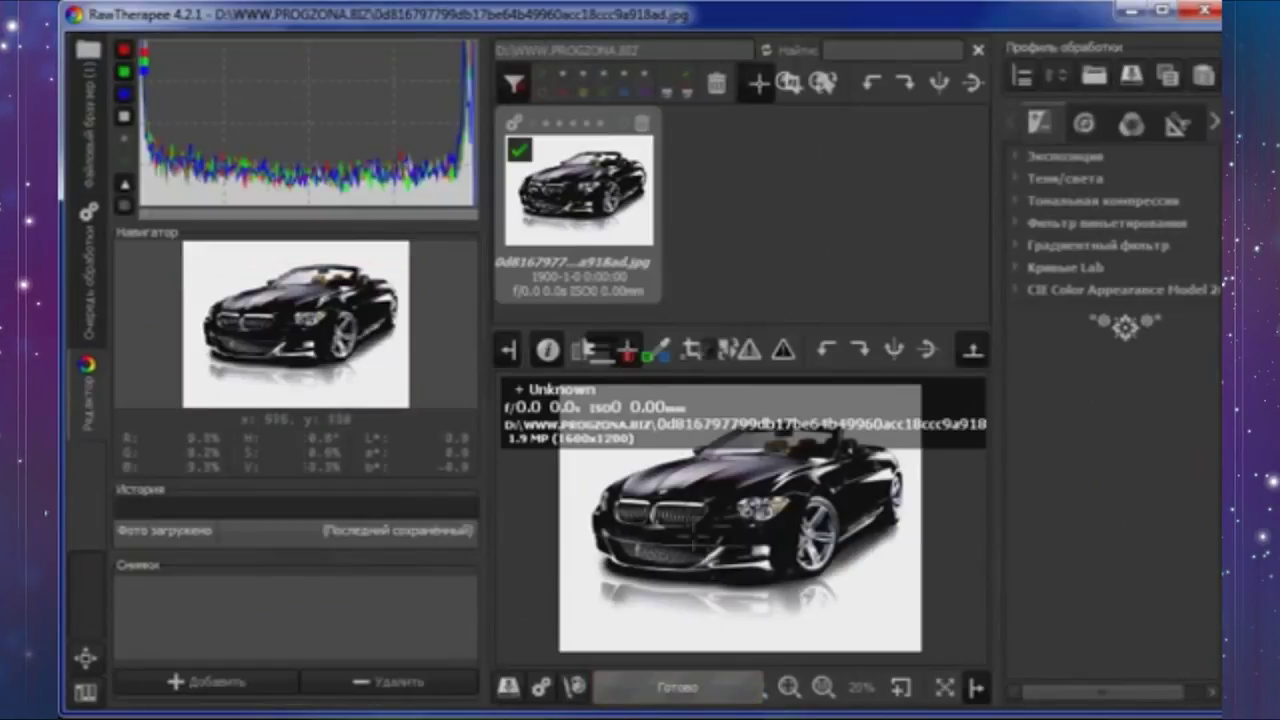
Step: In the exposure settings, reduce the car photo's highlight recovery threshold and saturation, and set its brightness to -40
click(1057, 163)
scroll(1110, 400, down, 2)
drag(1132, 265, 1099, 268)
drag(1177, 401, 1120, 399)
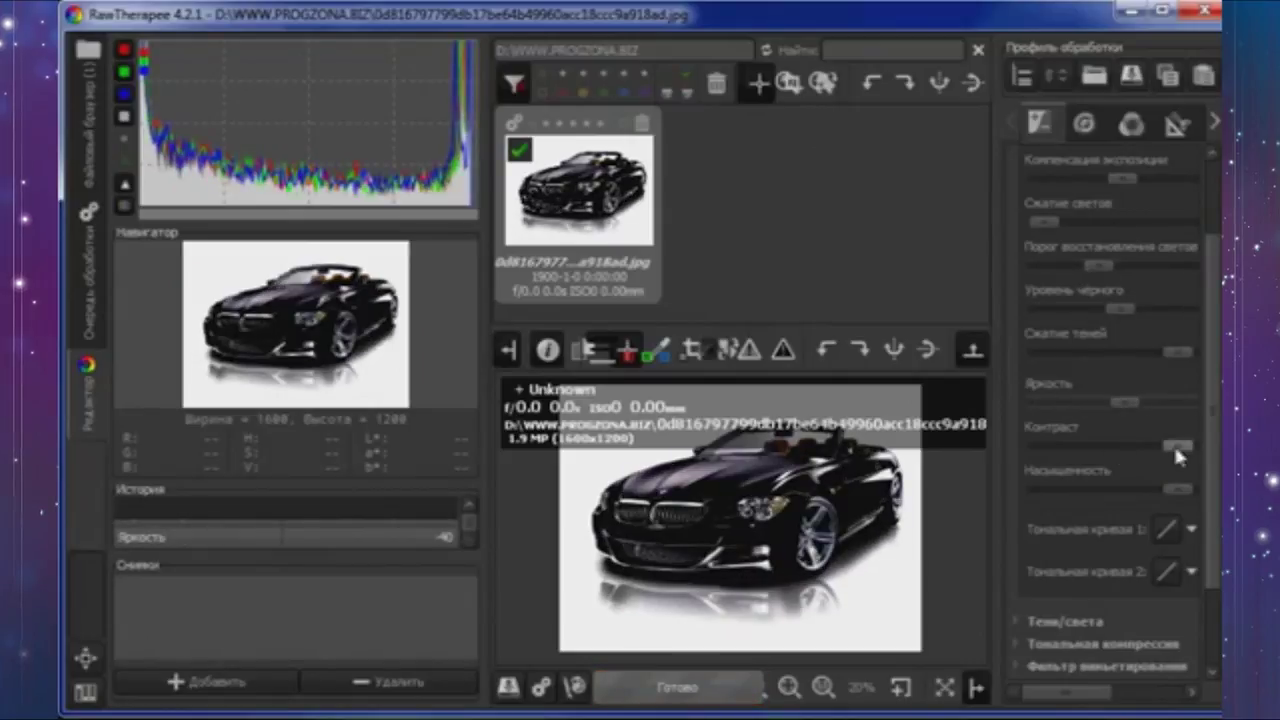
drag(1177, 487, 1118, 485)
click(1040, 622)
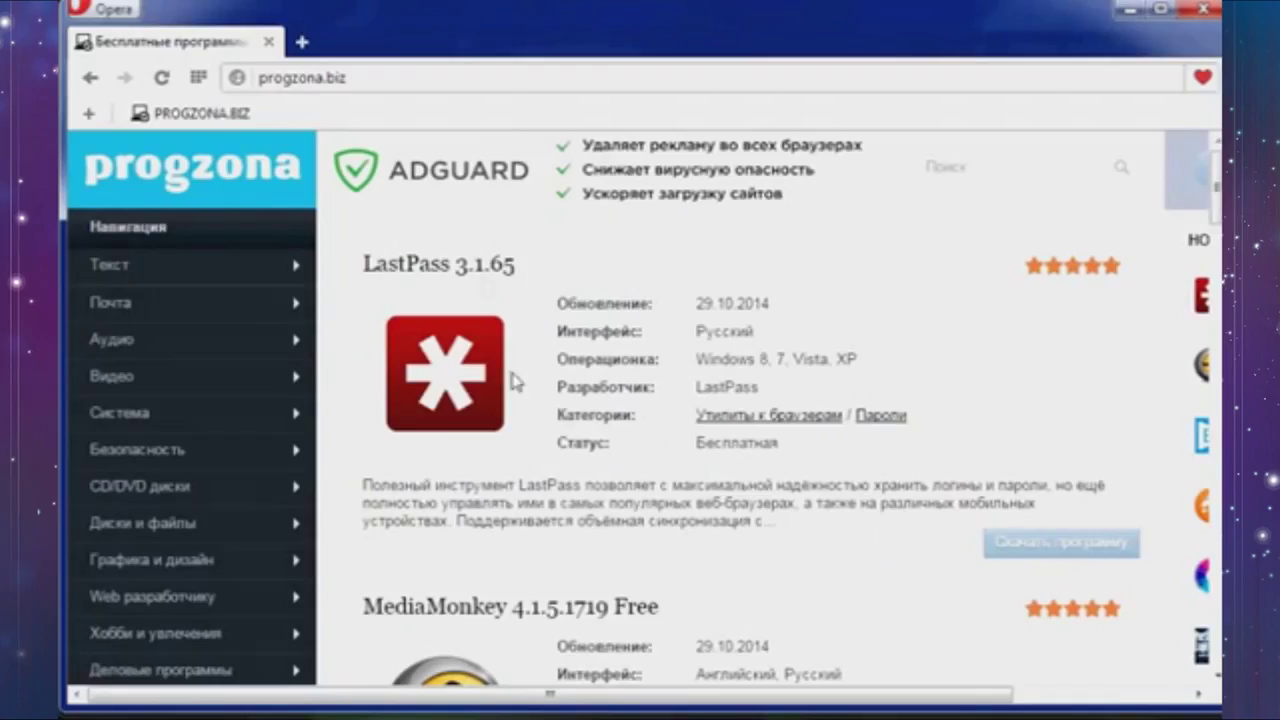
Step: Find RawTherapee 4.2.1 on progzona.biz in the browser and open its page
scroll(490, 370, down, 5)
scroll(465, 360, down, 5)
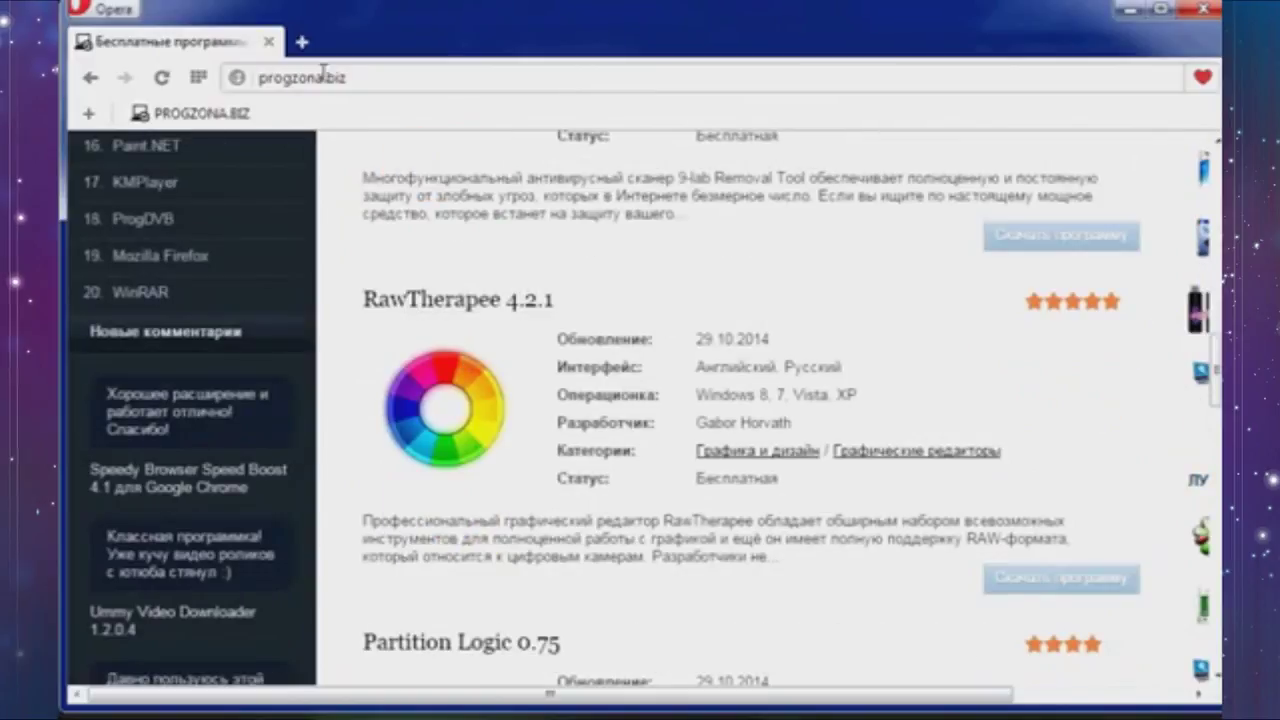
click(440, 300)
scroll(748, 498, down, 3)
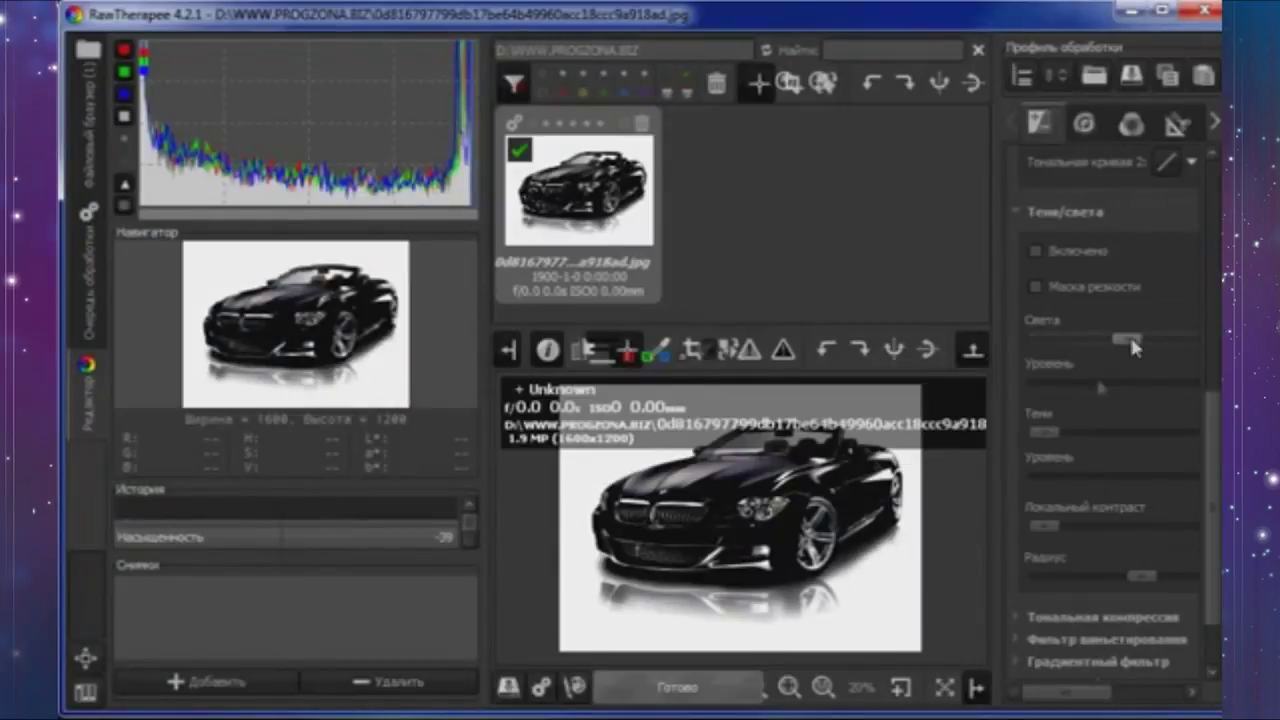
Step: Switch back to RawTherapee, set the car photo's tone compression edge stopping to 0.43 and expand the vignette filter settings
scroll(1097, 530, down, 2)
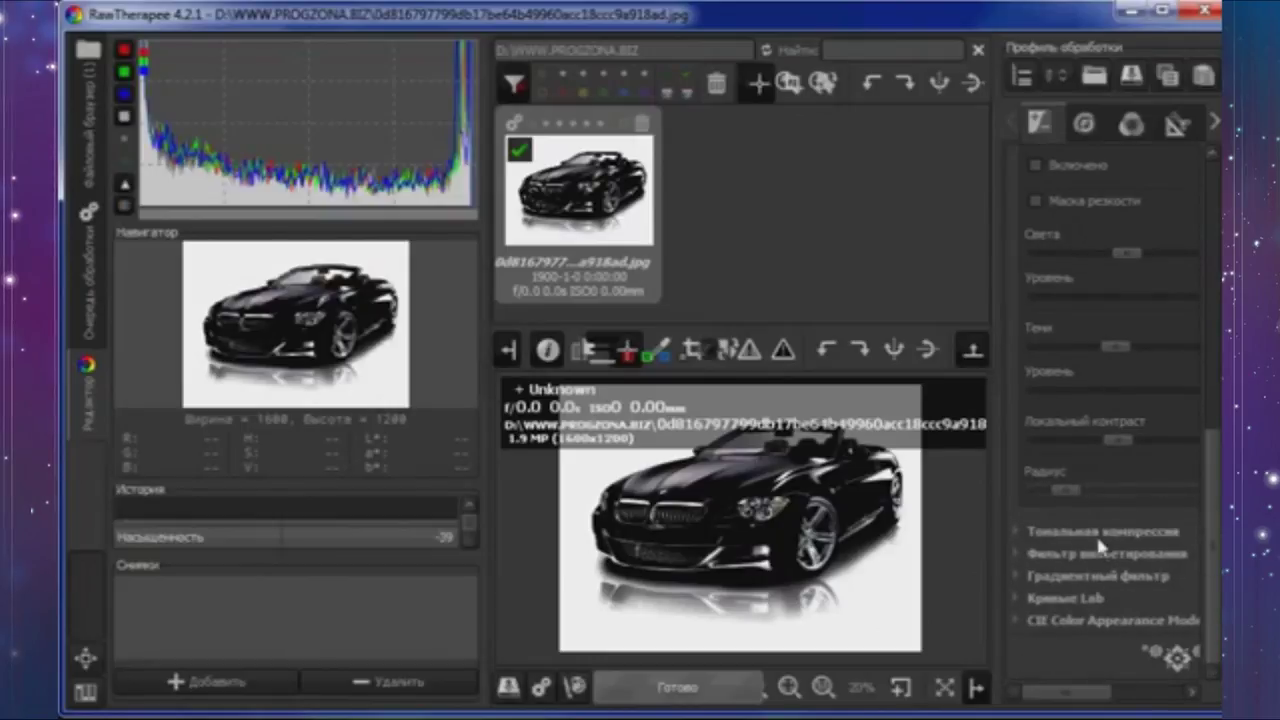
click(1100, 531)
scroll(1096, 527, down, 3)
click(1078, 327)
drag(1085, 427, 1063, 422)
click(1090, 554)
scroll(1120, 500, down, 4)
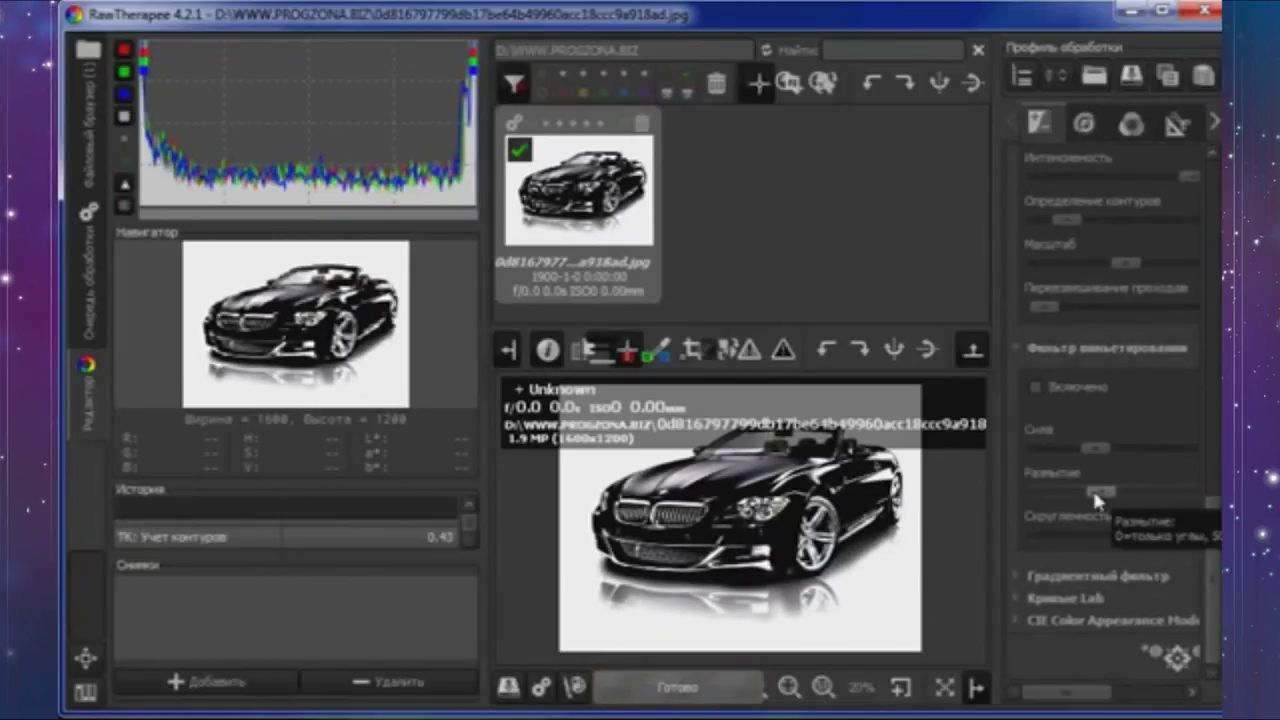
Step: Enable the gradient filter on the car photo, raise its strength and change its angle
click(1097, 577)
scroll(1090, 460, down, 3)
click(1080, 417)
scroll(1084, 444, down, 2)
drag(1186, 383, 1193, 383)
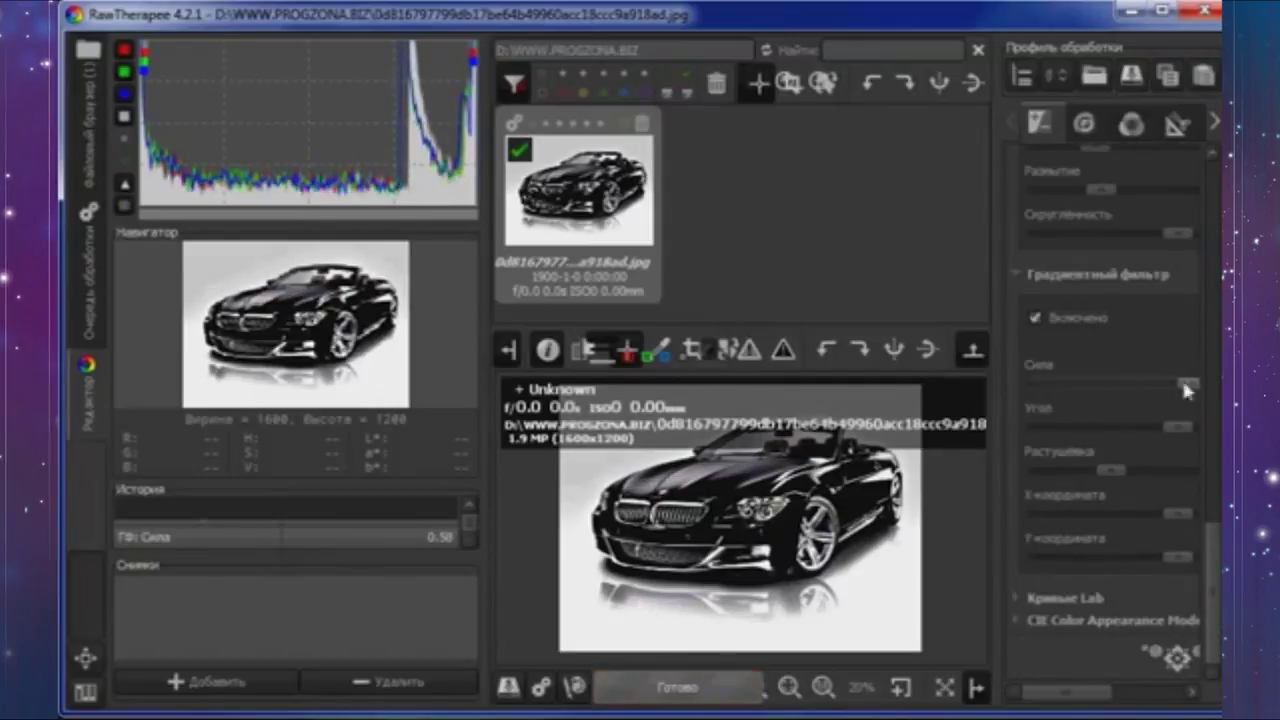
drag(1178, 426, 1062, 400)
Step: In the Lab adjustments, set the brightness to -57 and turn on avoiding colour shift
click(1065, 597)
scroll(1100, 450, down, 3)
scroll(1125, 555, down, 2)
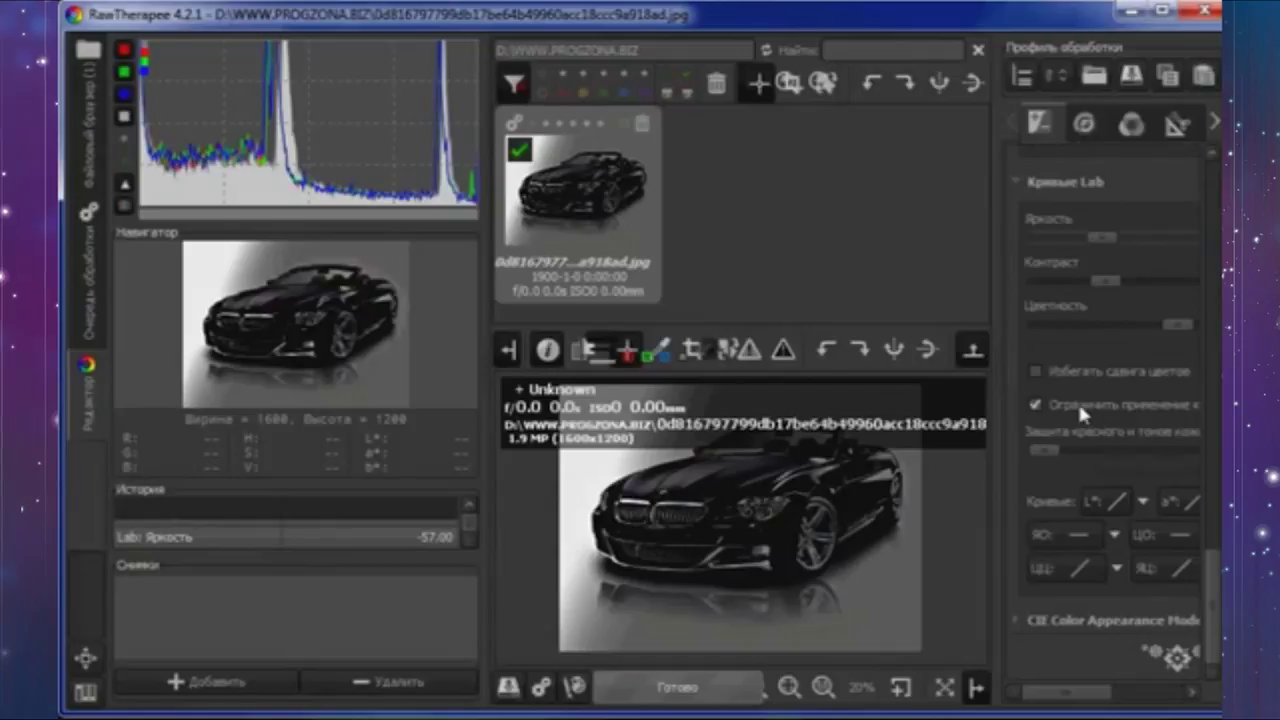
click(1040, 373)
Step: Enable the CIE Color Appearance Model with dark surround and change its image adjustments
click(1100, 622)
scroll(1082, 558, down, 4)
click(1067, 316)
click(1045, 417)
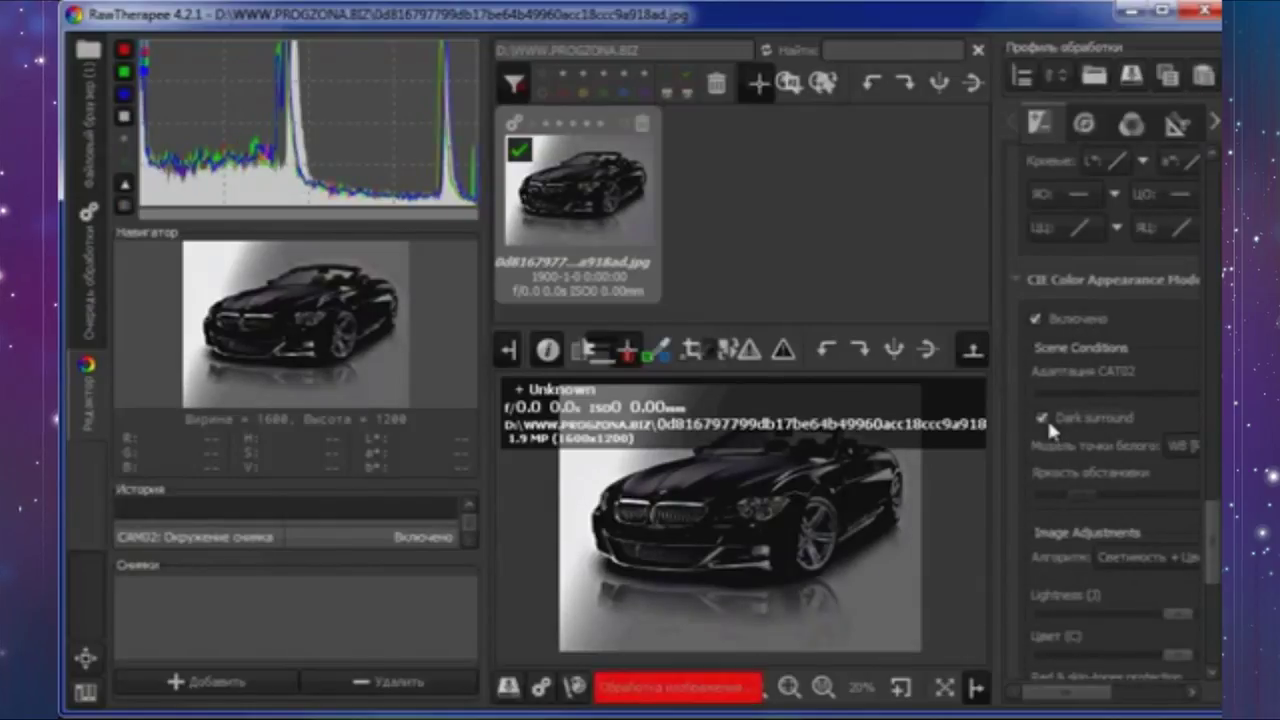
scroll(1133, 503, down, 2)
drag(1178, 486, 1165, 520)
scroll(1098, 506, down, 3)
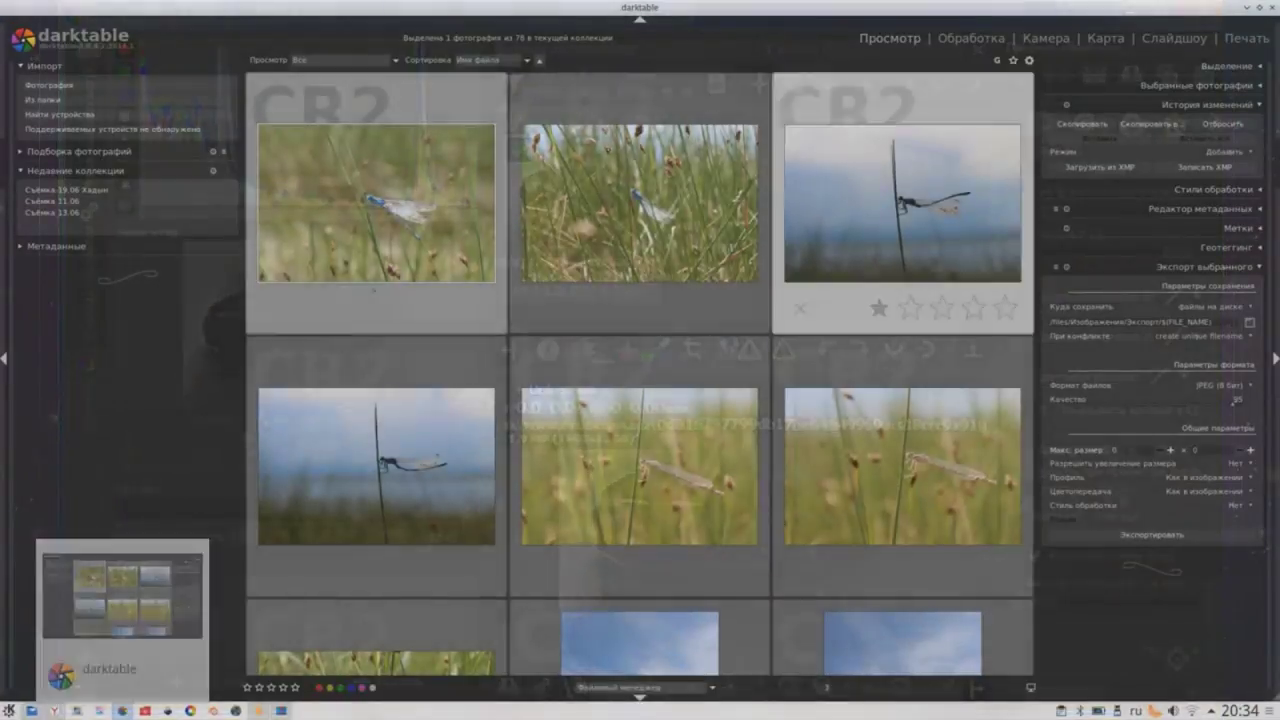
Step: Switch to darktable, open the blue dragonfly photo for processing and set the crop composition guide to the rule of thirds
double_click(403, 183)
click(1180, 256)
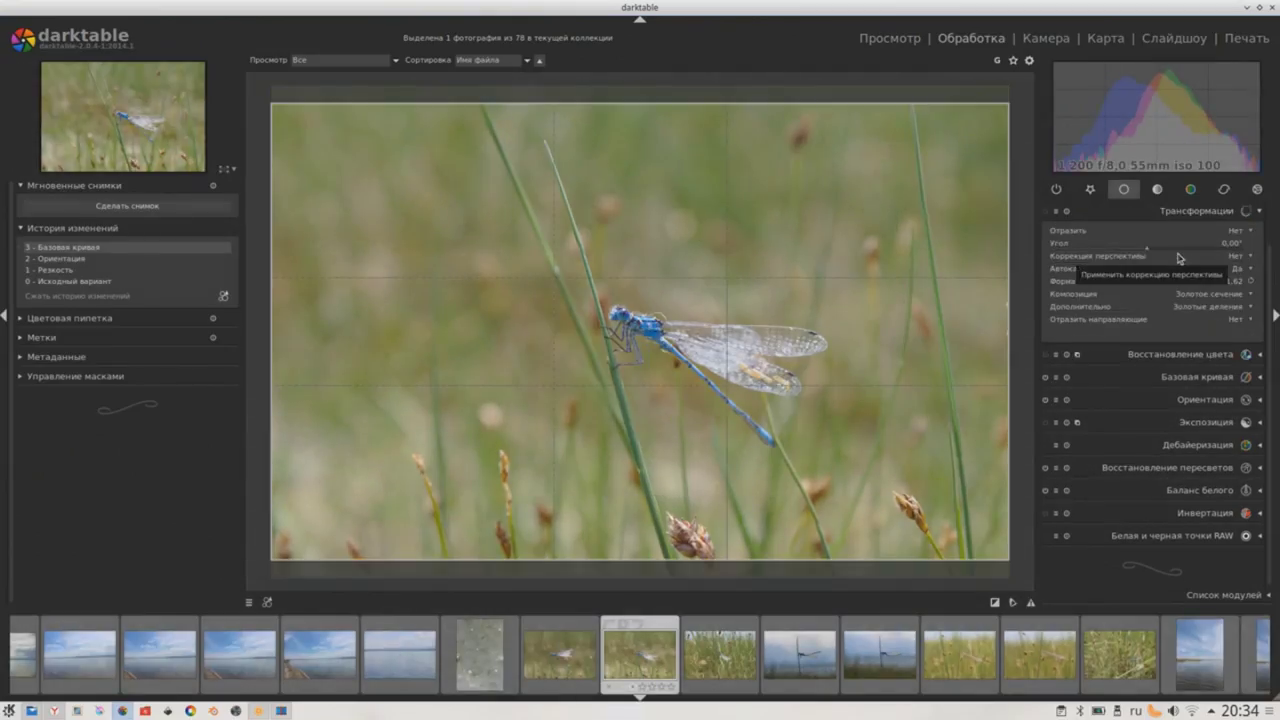
click(1244, 309)
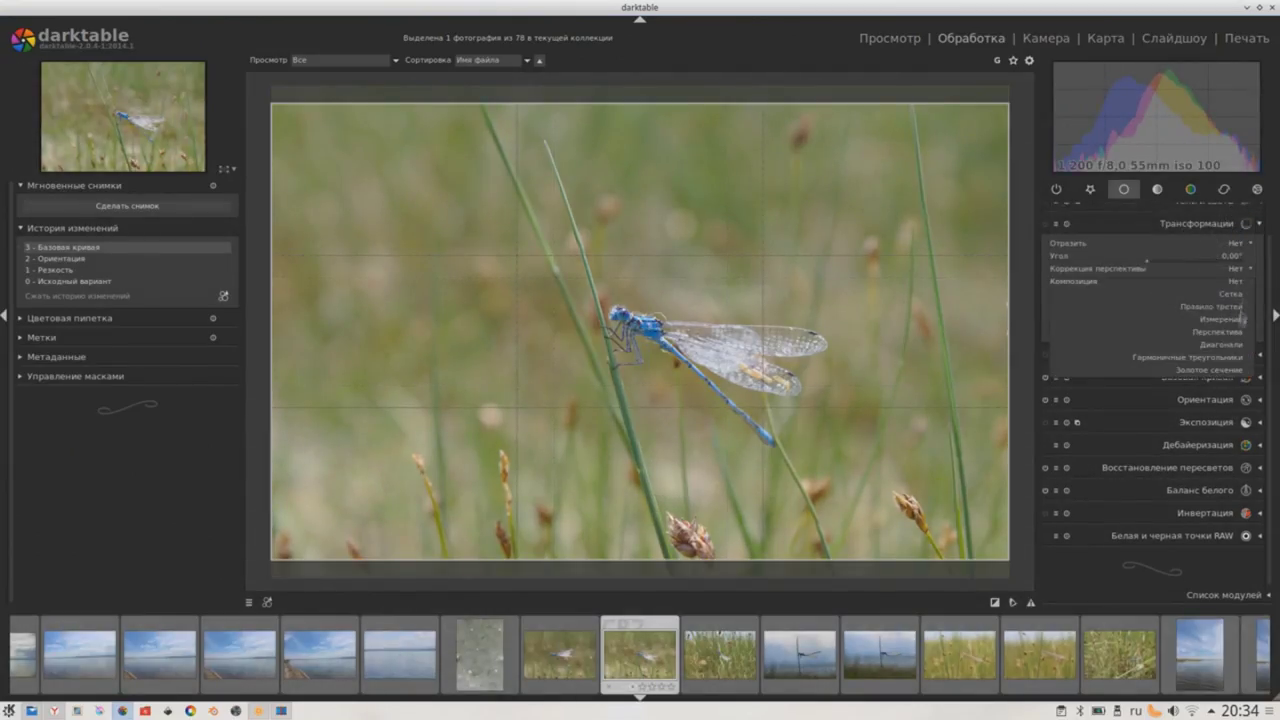
click(1240, 378)
Step: Crop the photo closely around the blue dragonfly in the 1.62 golden-section format
drag(272, 104, 486, 234)
drag(710, 385, 673, 357)
drag(708, 529, 599, 373)
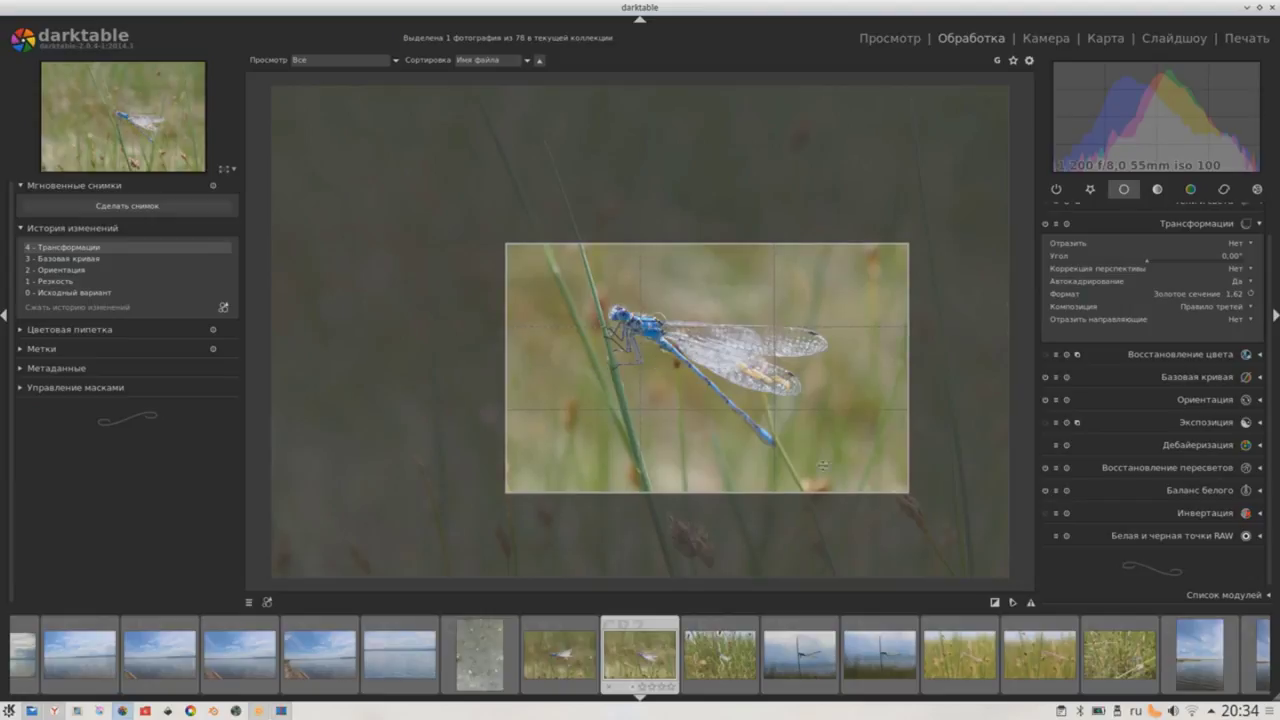
drag(822, 484, 822, 473)
drag(704, 368, 697, 371)
drag(512, 362, 524, 362)
key(Return)
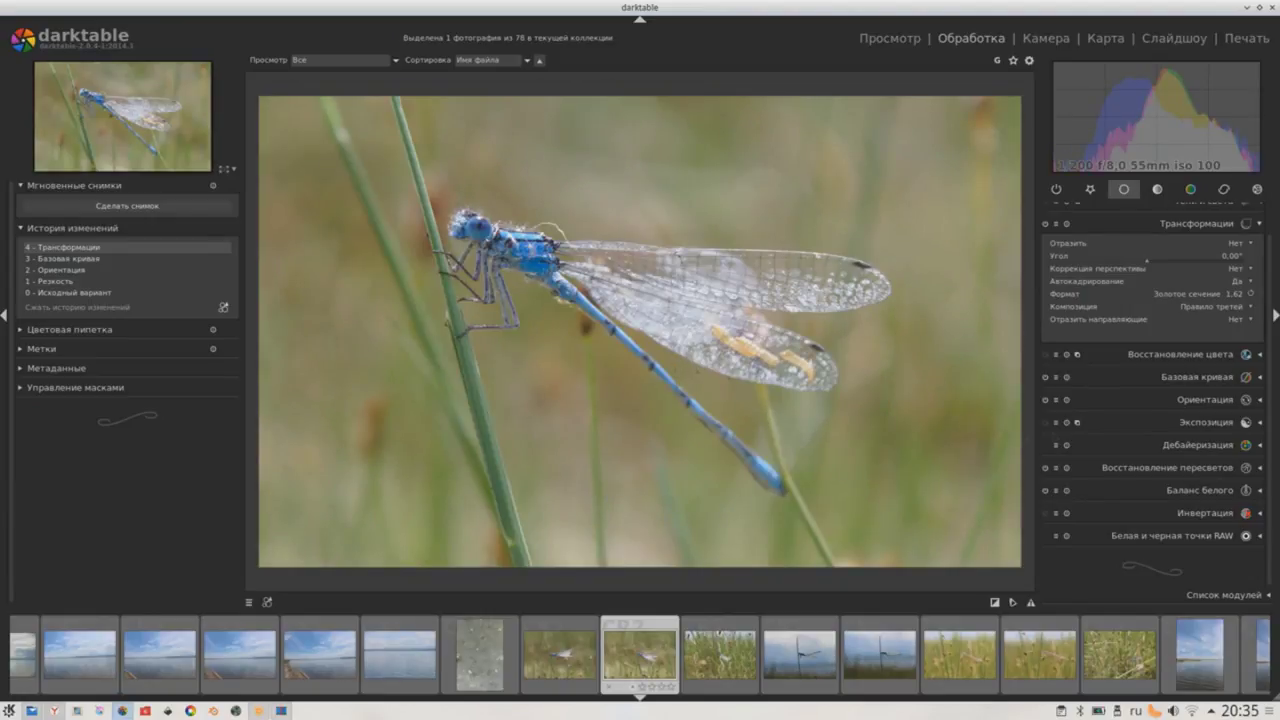
Step: Adjust the photo's exposure, shadows and highlights, and add a vignette with 87% scale, 37.52% fall-off and -0.460 brightness
click(1255, 430)
click(1251, 395)
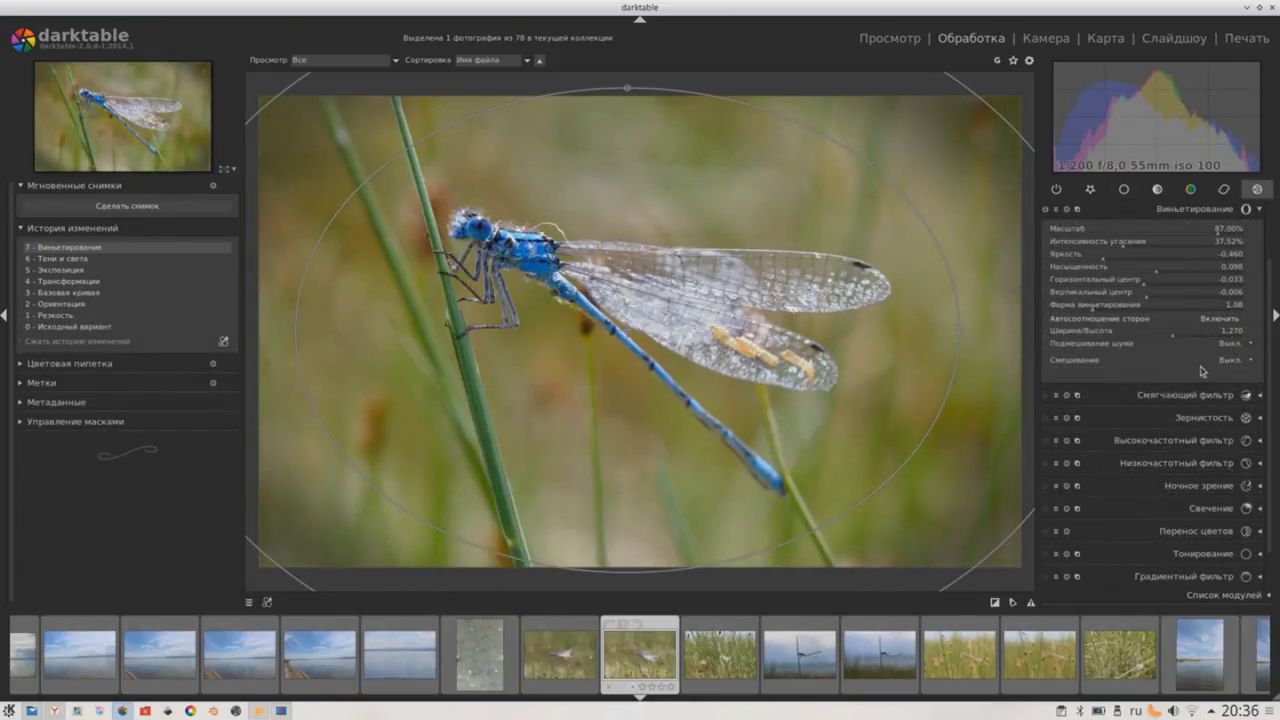
click(1236, 212)
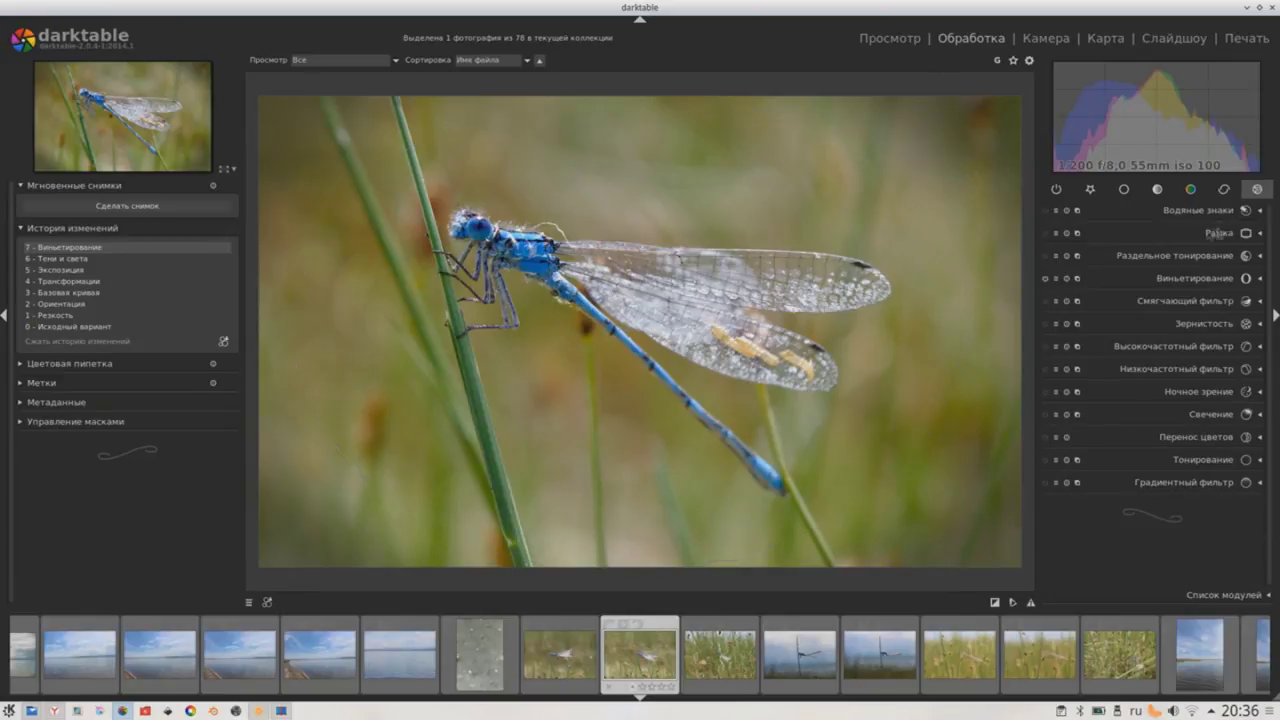
Step: Return to the photo collection and configure the export to files on disk in the Экспорт folder as 8-bit JPEG
click(893, 40)
click(1247, 312)
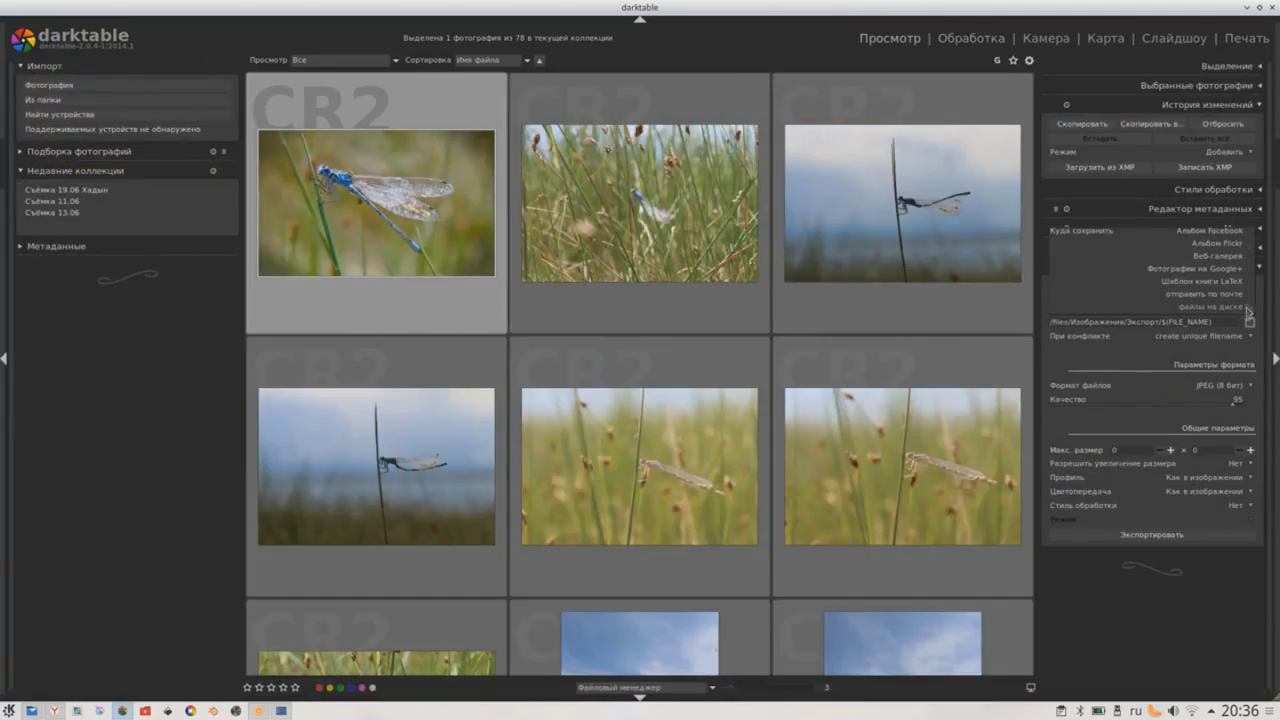
click(1238, 307)
click(1249, 323)
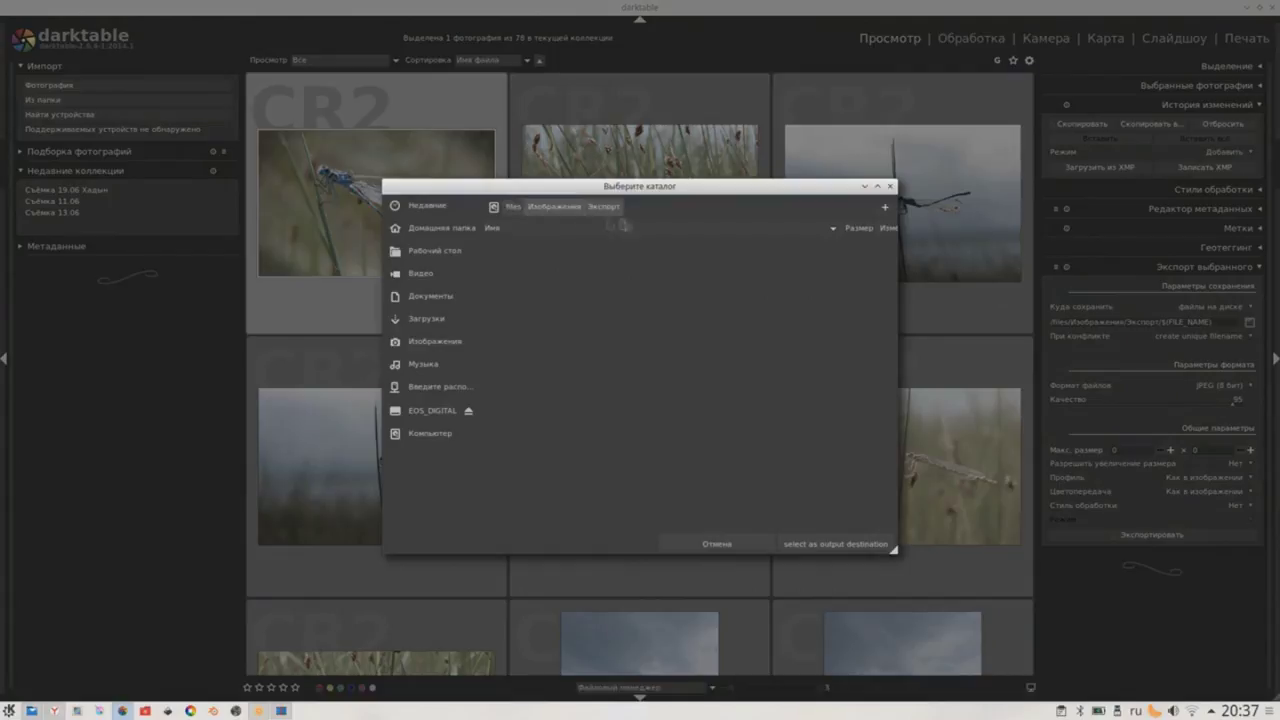
click(835, 544)
click(1252, 386)
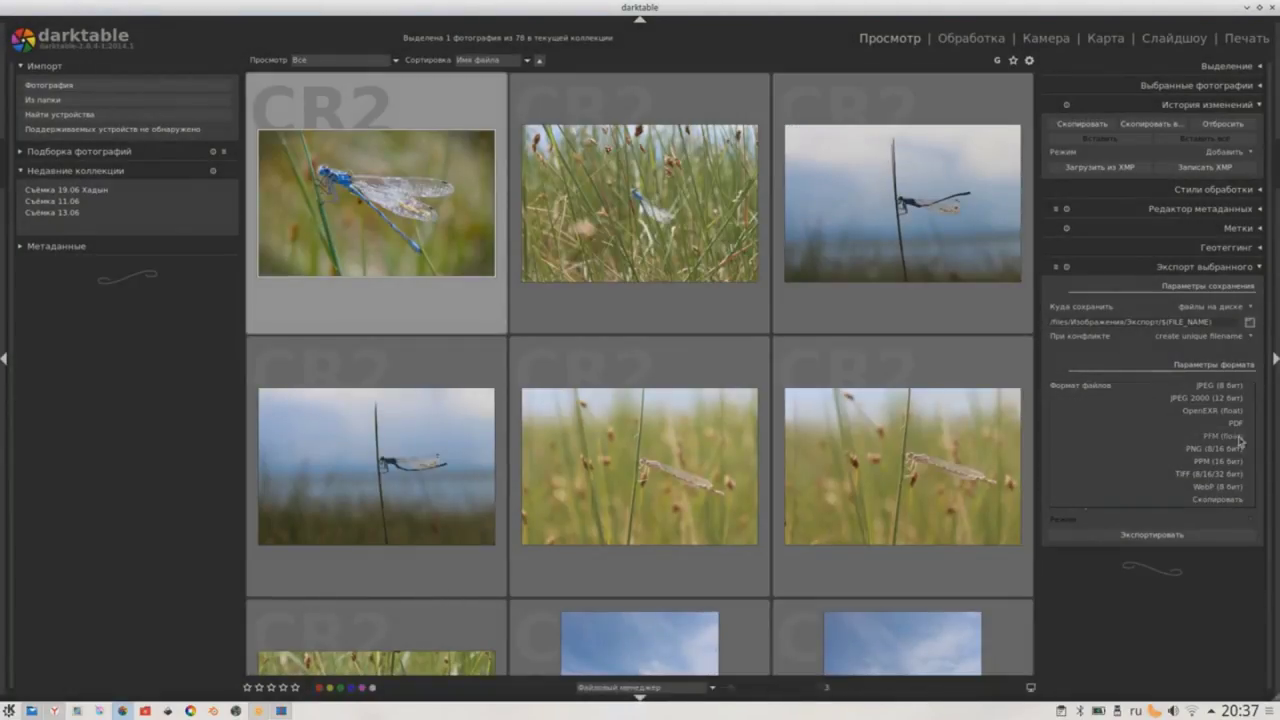
click(1236, 388)
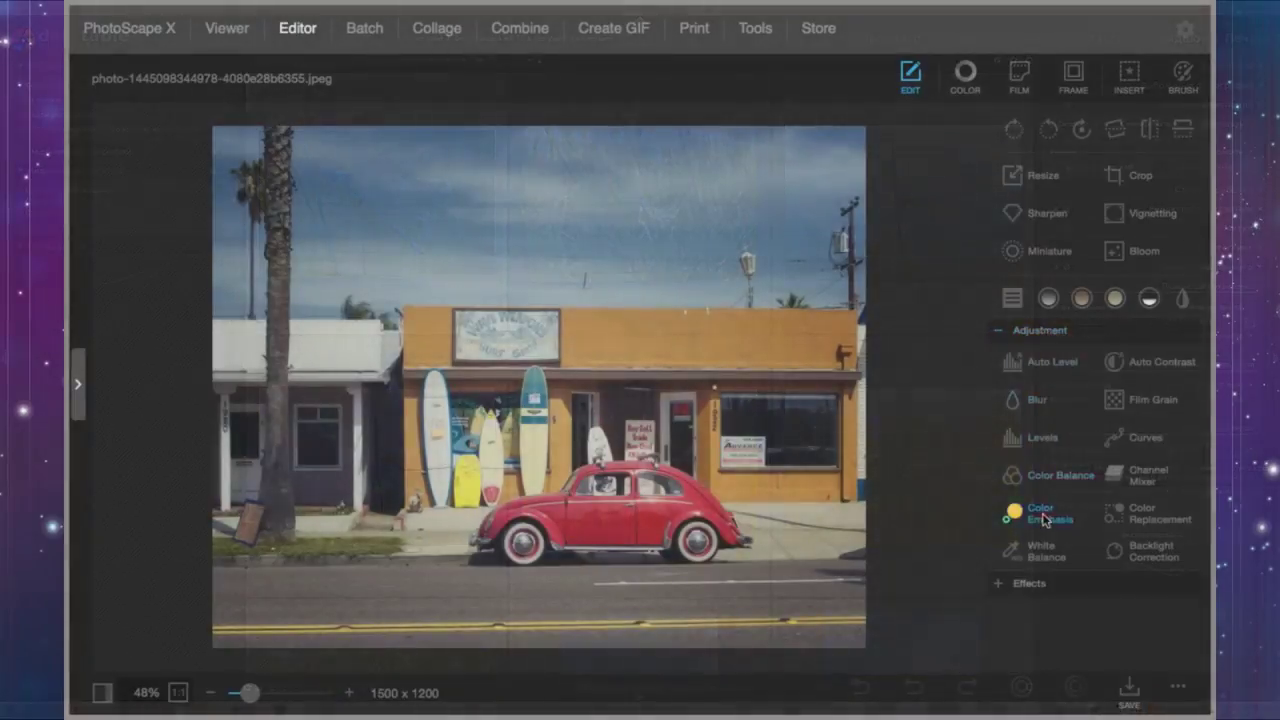
Step: Switch to PhotoScape X and try Color Emphasis on the surf shop photo with tolerance 20, foreground saturation 81 and background saturation -70
click(1044, 519)
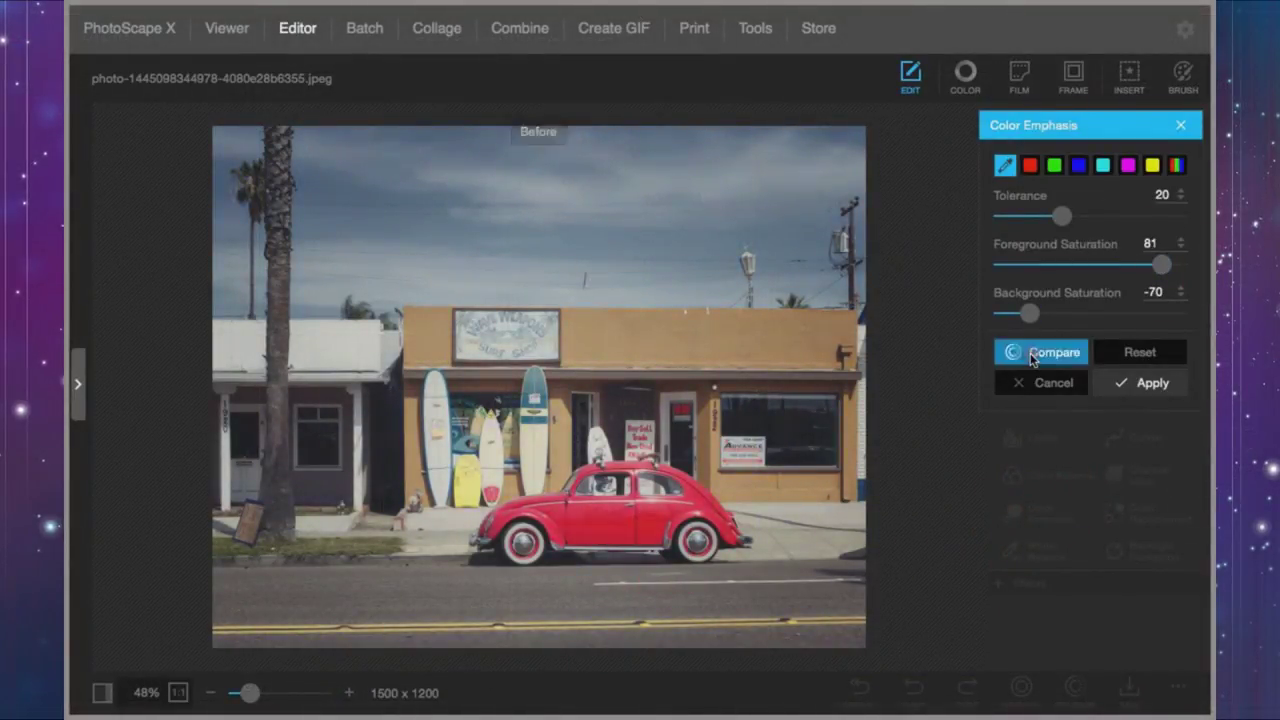
click(582, 424)
click(1034, 352)
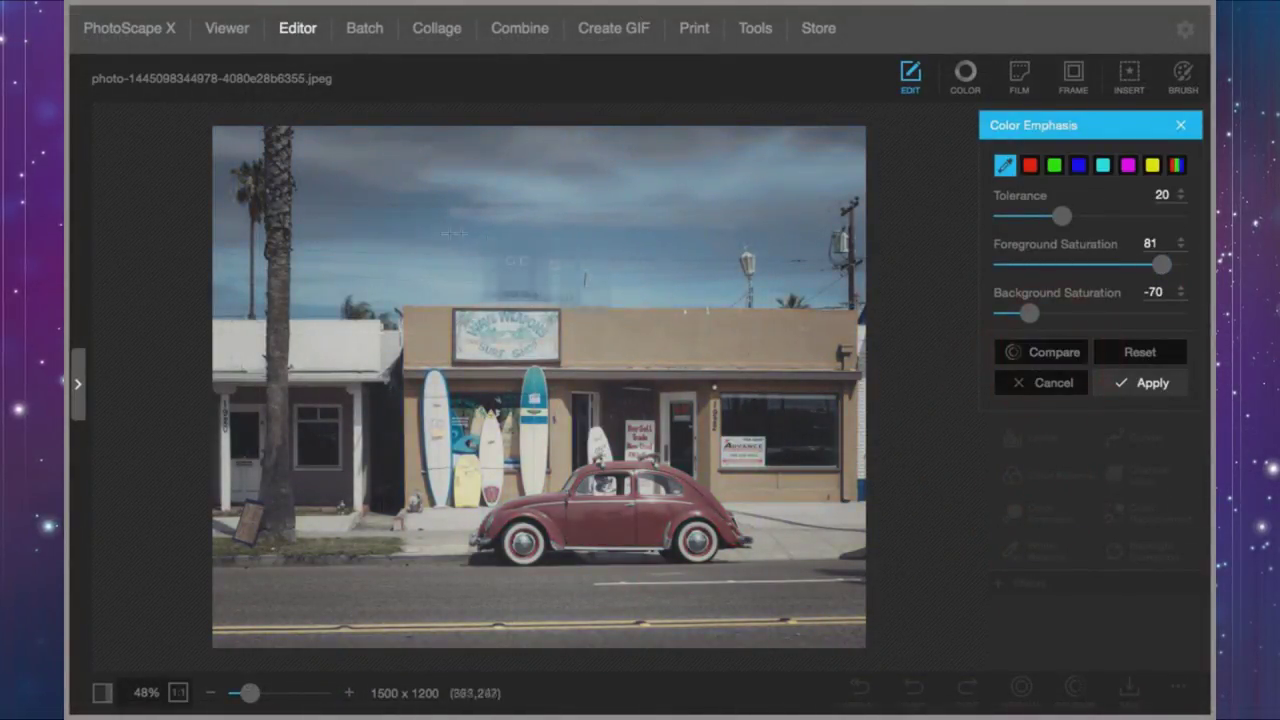
click(1034, 352)
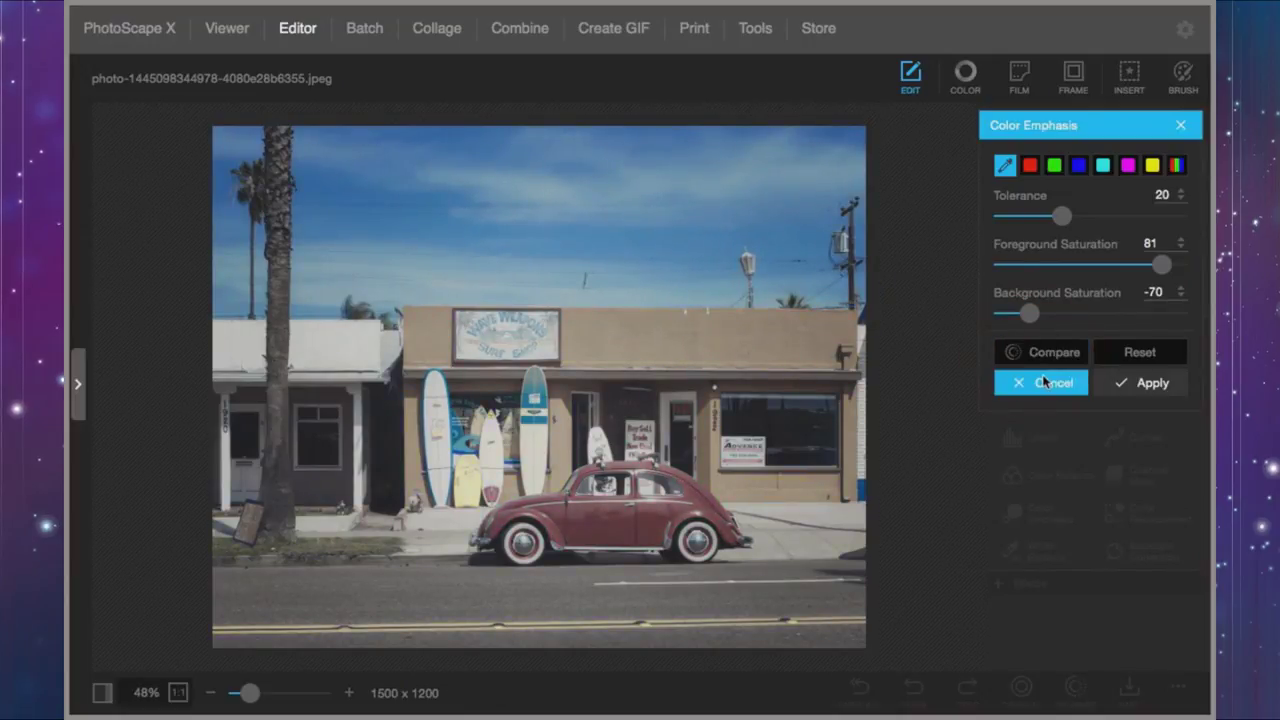
click(1042, 382)
Step: Open the photo of the woman with a camera and emphasise her red hat with tolerance 14, foreground saturation 79 and background saturation -56
click(77, 383)
click(175, 500)
click(1034, 514)
click(535, 194)
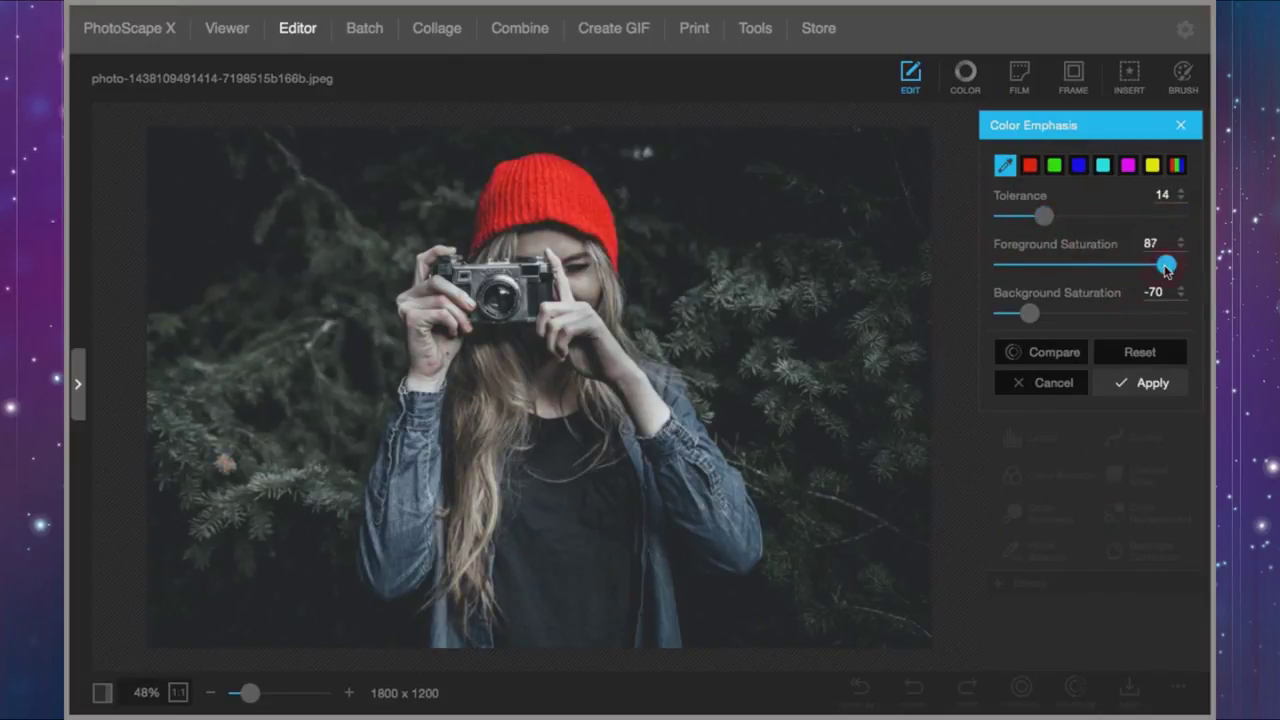
mouse_move(1167, 267)
mouse_down()
mouse_move(1012, 276)
mouse_move(1160, 266)
mouse_up()
click(1058, 353)
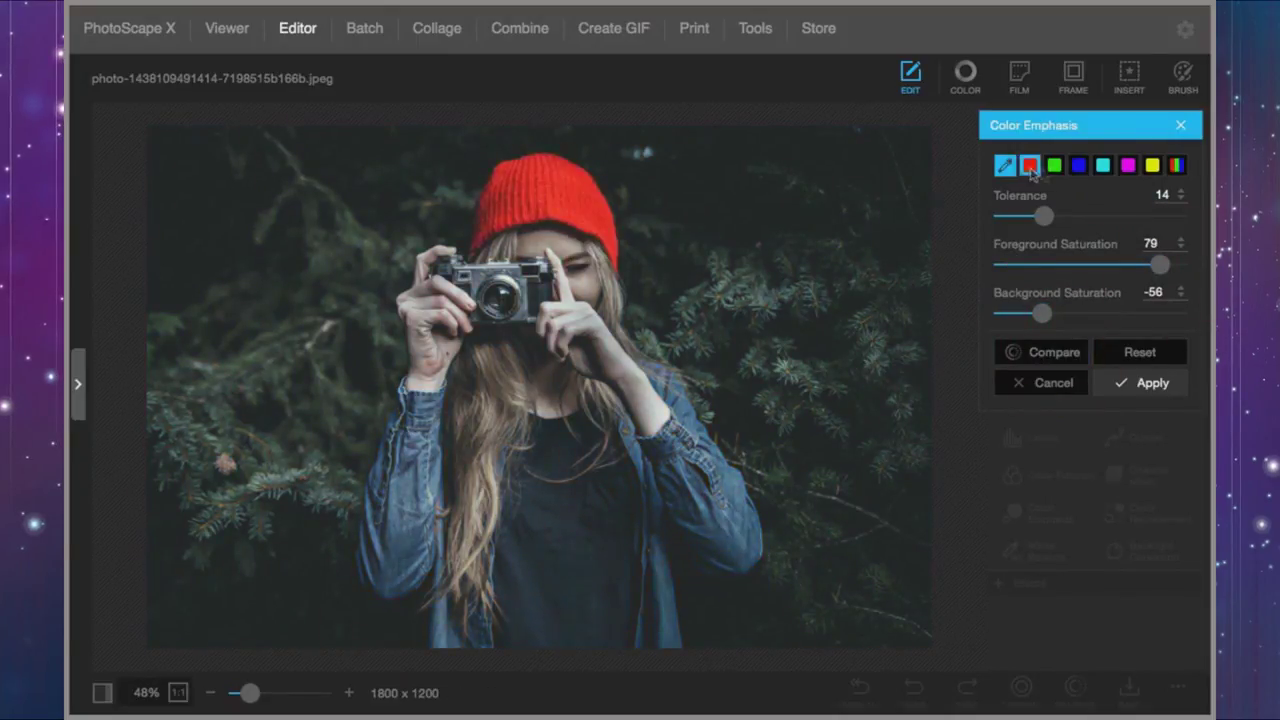
Step: Try the blue, red and cyan preset colours for Color Emphasis on the red hat photo, and cancel the effect
click(1078, 166)
click(1030, 165)
click(1102, 166)
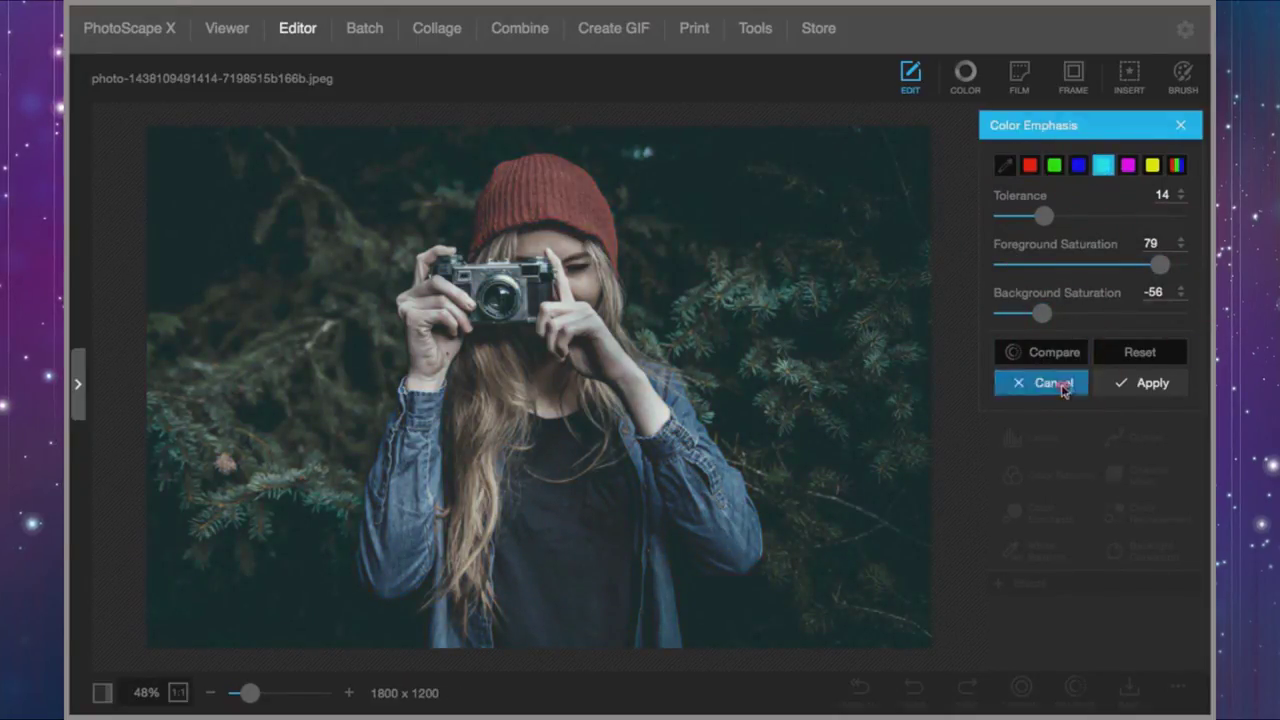
click(1063, 389)
Step: Open animal-africa-giraffe.jpg and try Color Emphasis on the blue sky with tolerance 20 and background saturation -70
click(78, 384)
click(285, 590)
click(1040, 510)
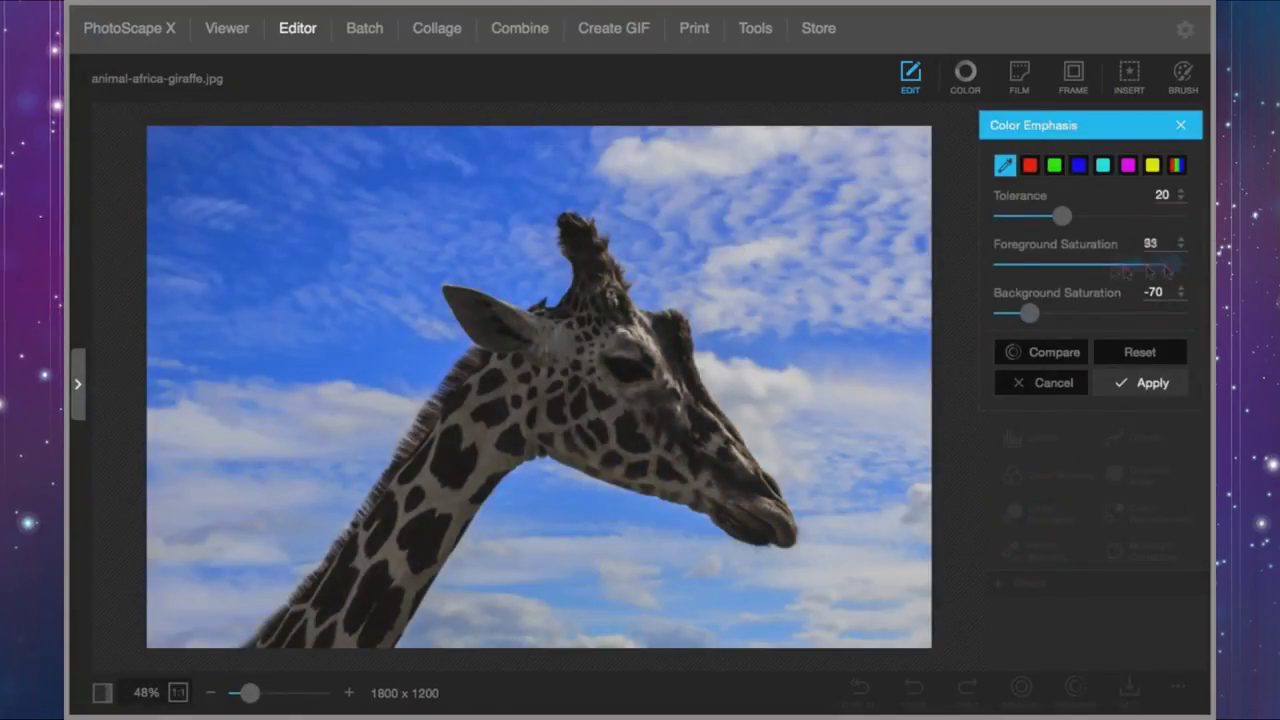
click(1043, 386)
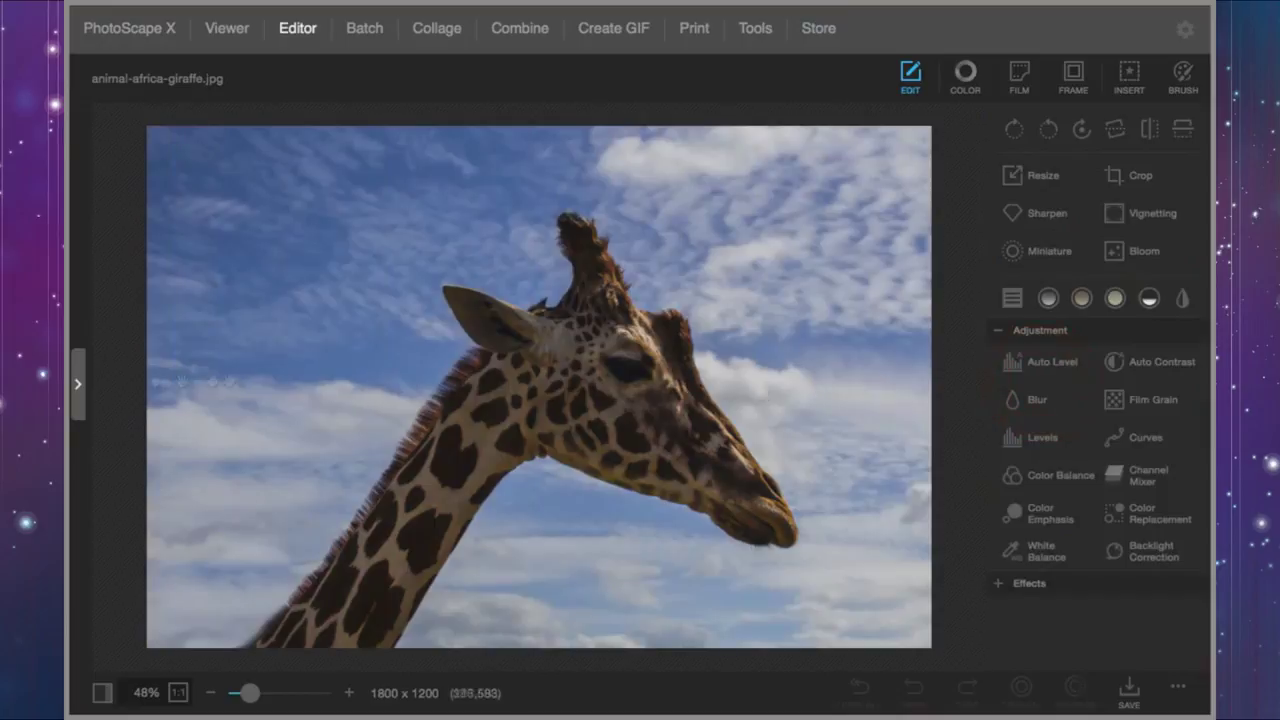
Step: Open another photo from the file browser and start Color Emphasis on it
click(78, 384)
click(288, 500)
click(1045, 513)
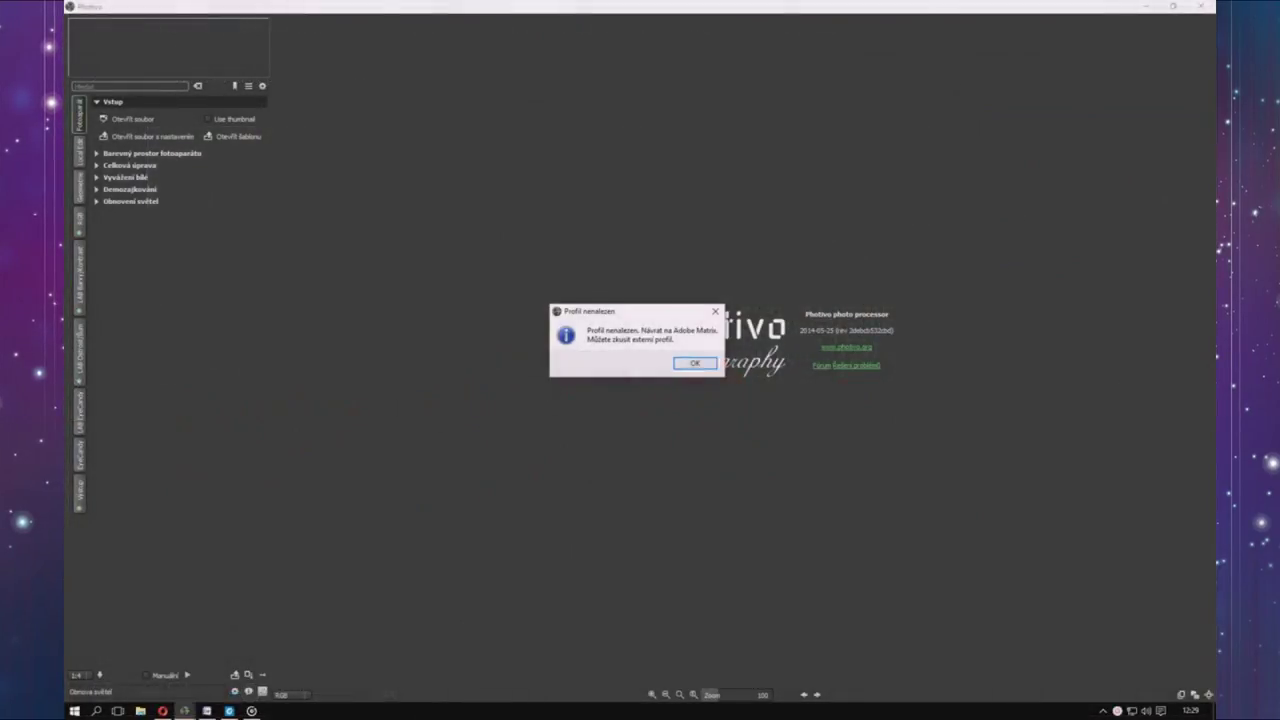
Step: Switch to Photivo, open DSC_5022.NEF and set the colour noise removal range A to 0.30
key(Return)
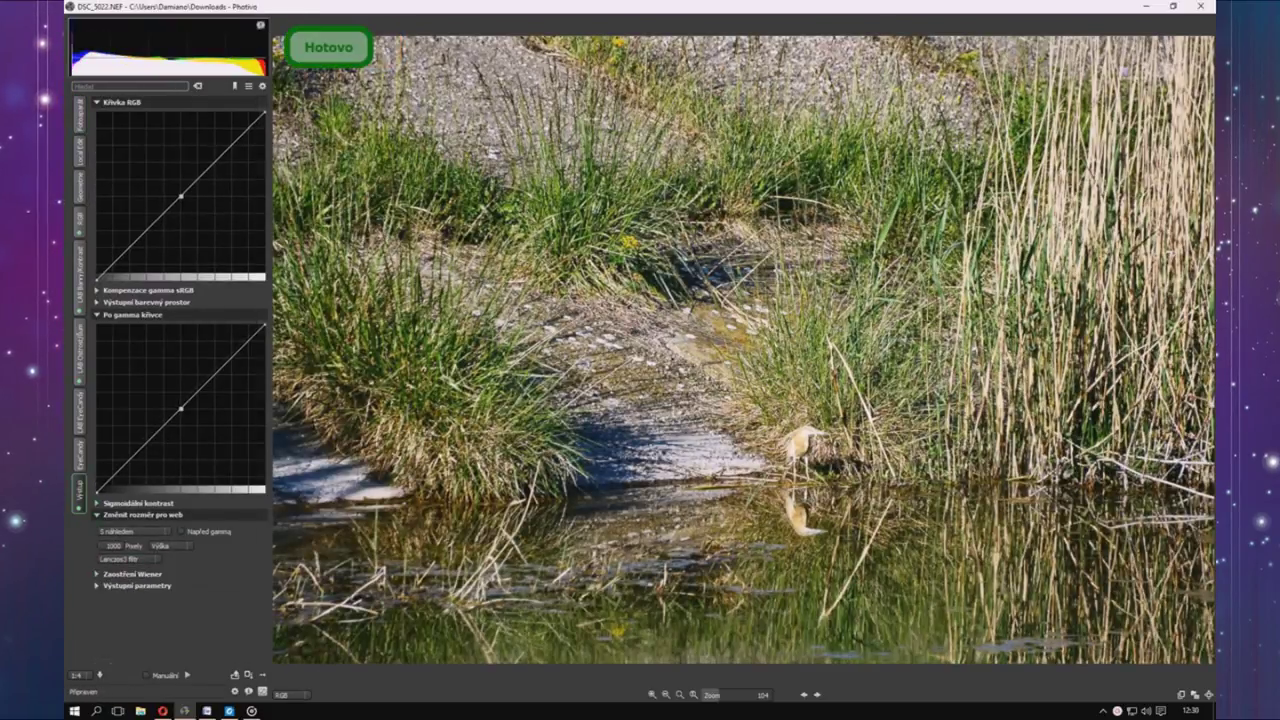
click(175, 448)
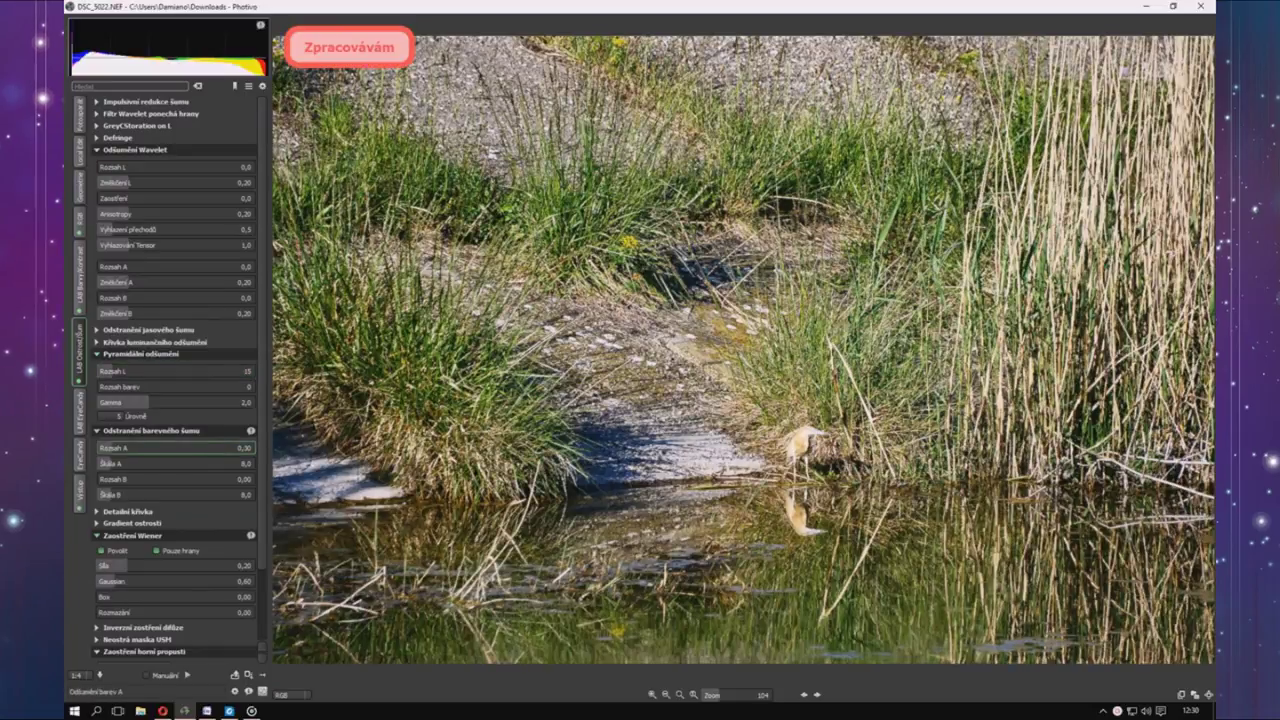
Step: Crop the photo around the wading bird and set the wavelet denoise L range to 0.4
click(79, 187)
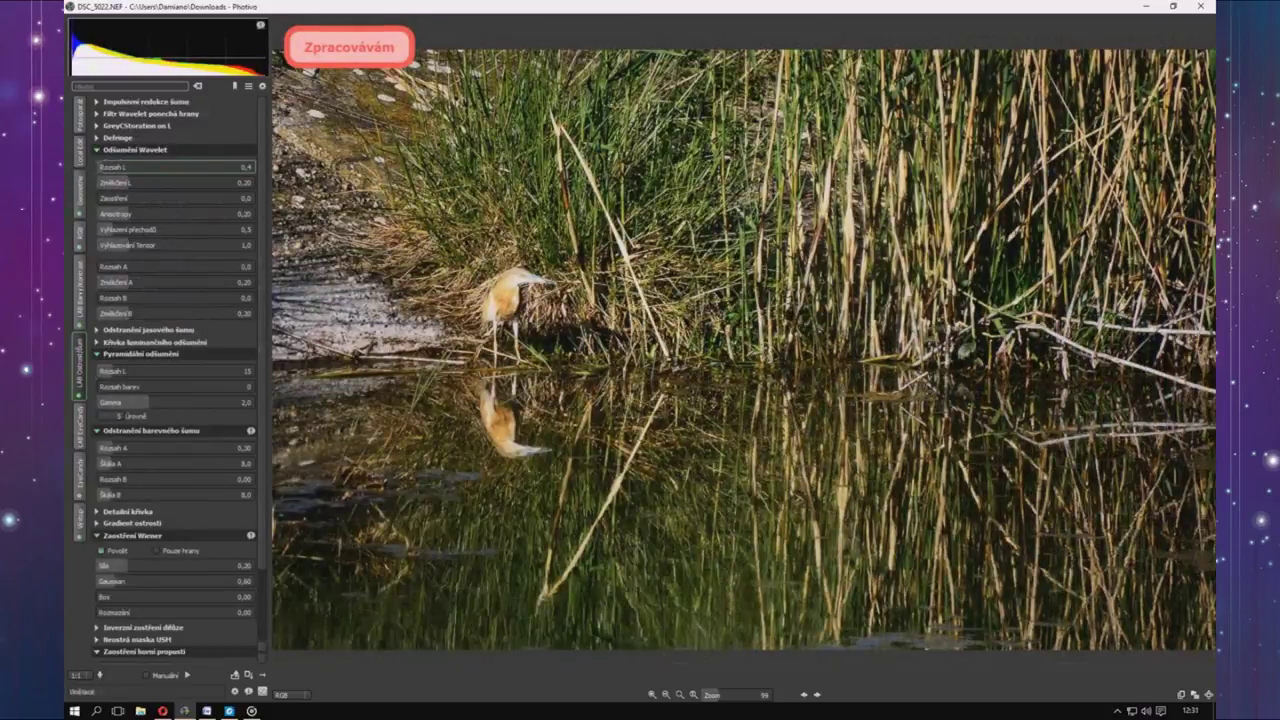
click(79, 428)
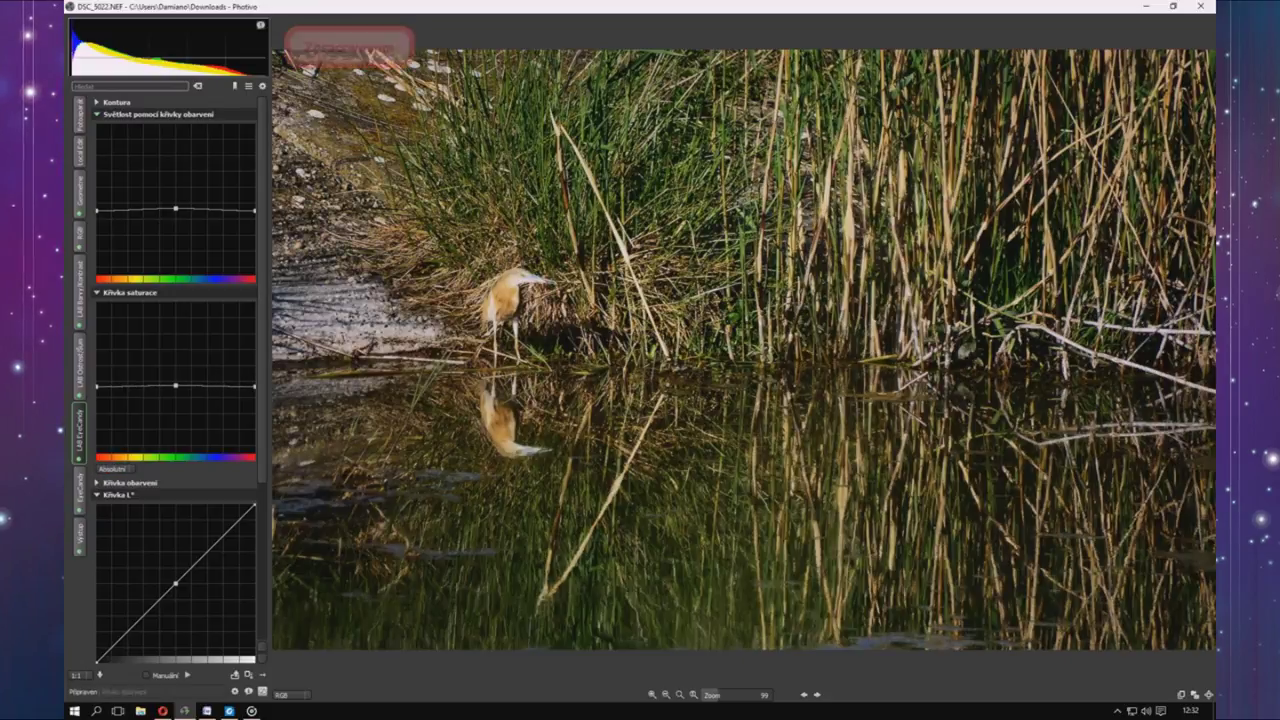
Step: Save the processed bird photo from the output stage and go to the desktop to open the saved image
click(79, 536)
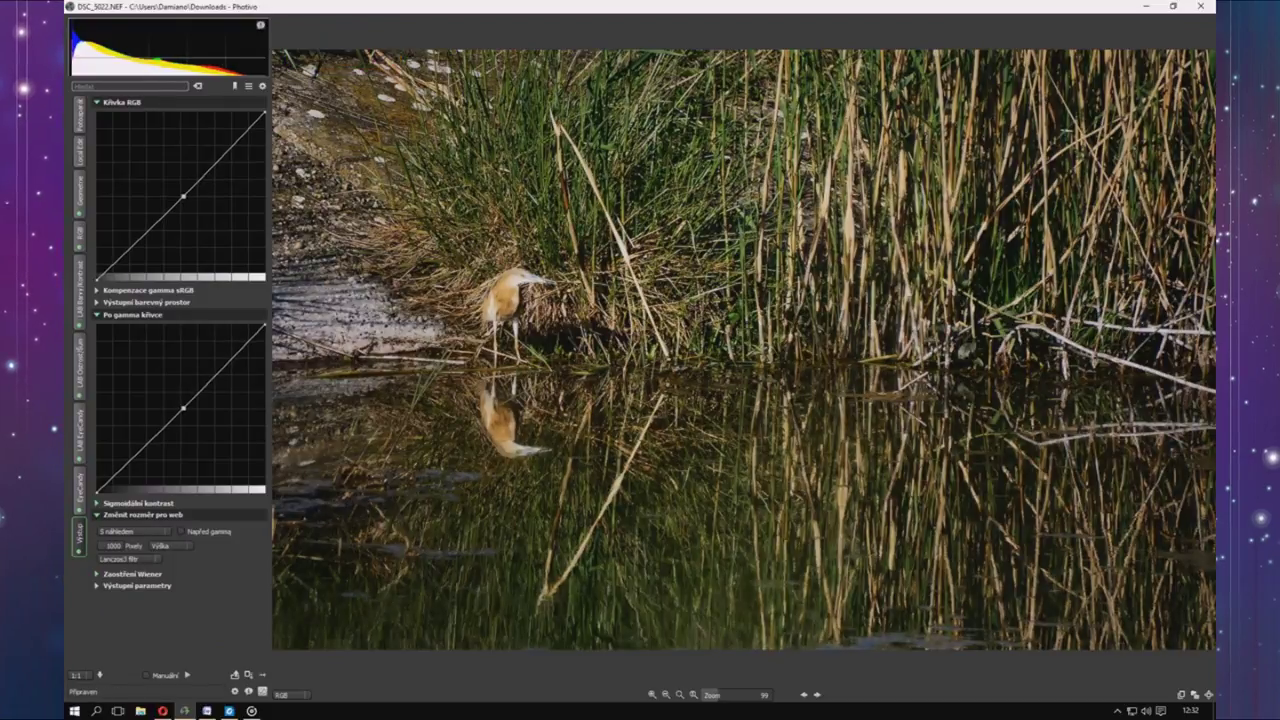
click(248, 675)
key(Return)
key(Return)
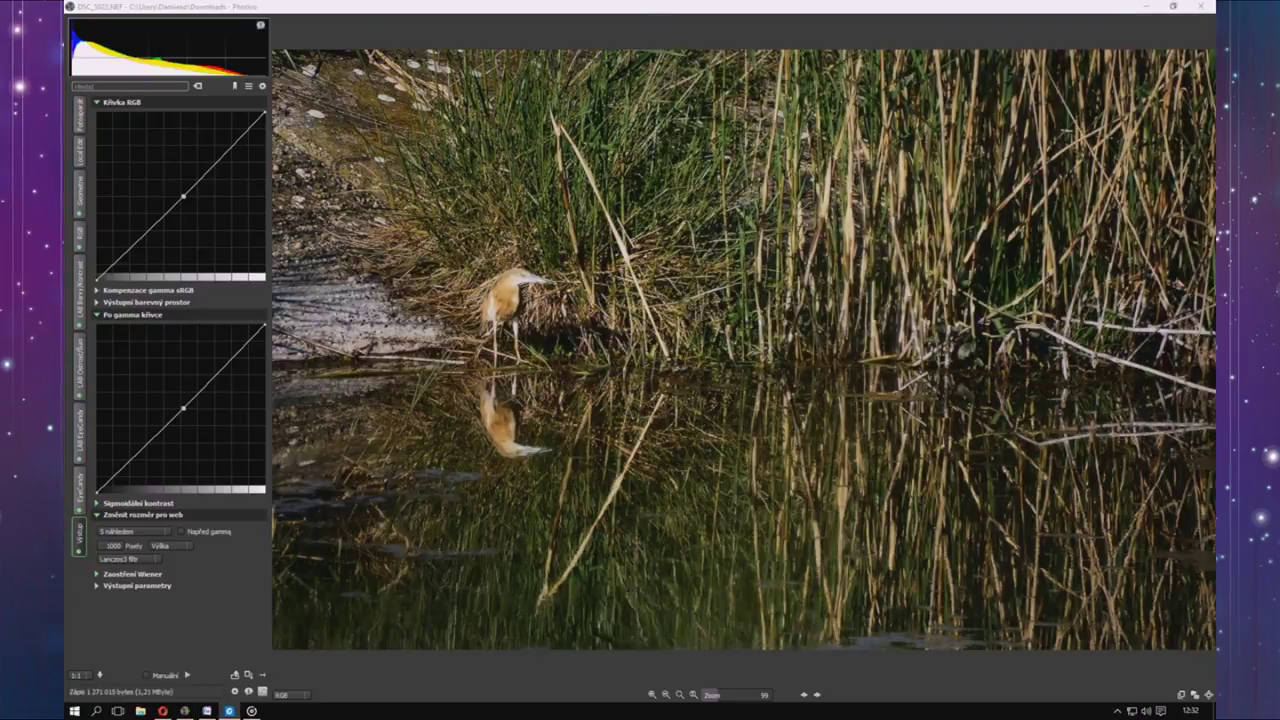
key(super+d)
double_click(679, 17)
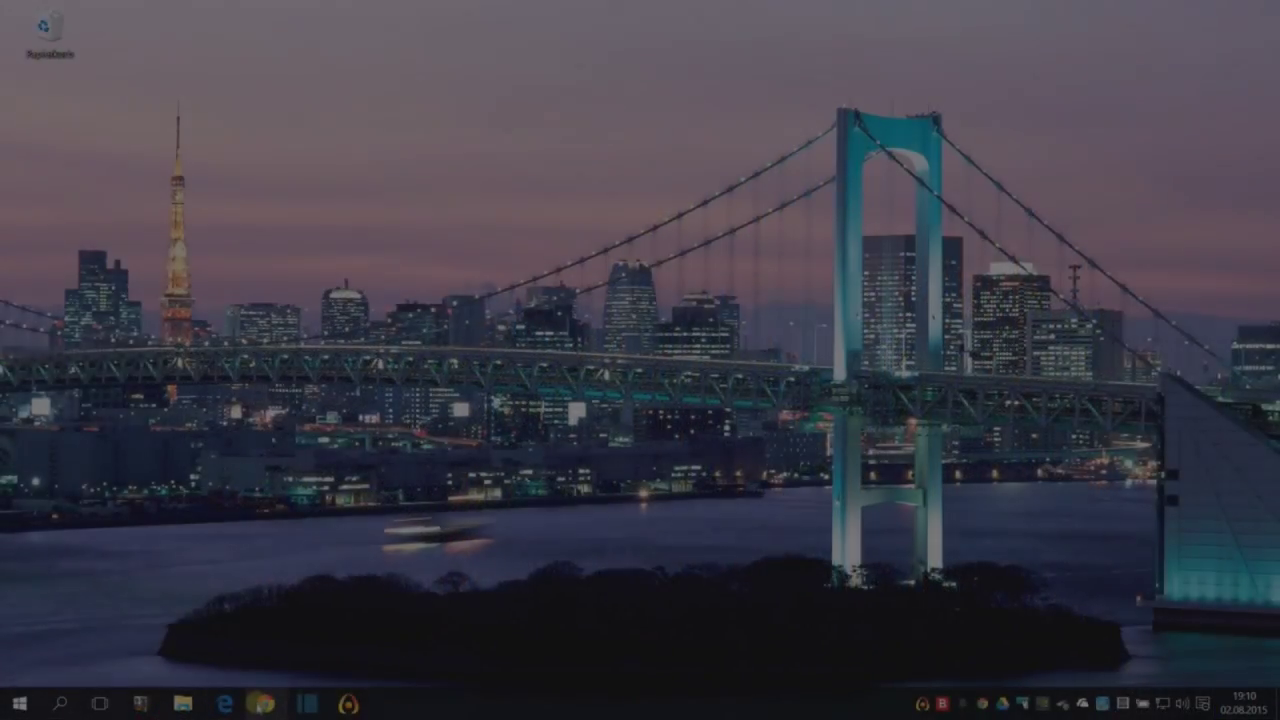
Step: Switch to the Chrome browser and search the web for shotcut
click(260, 704)
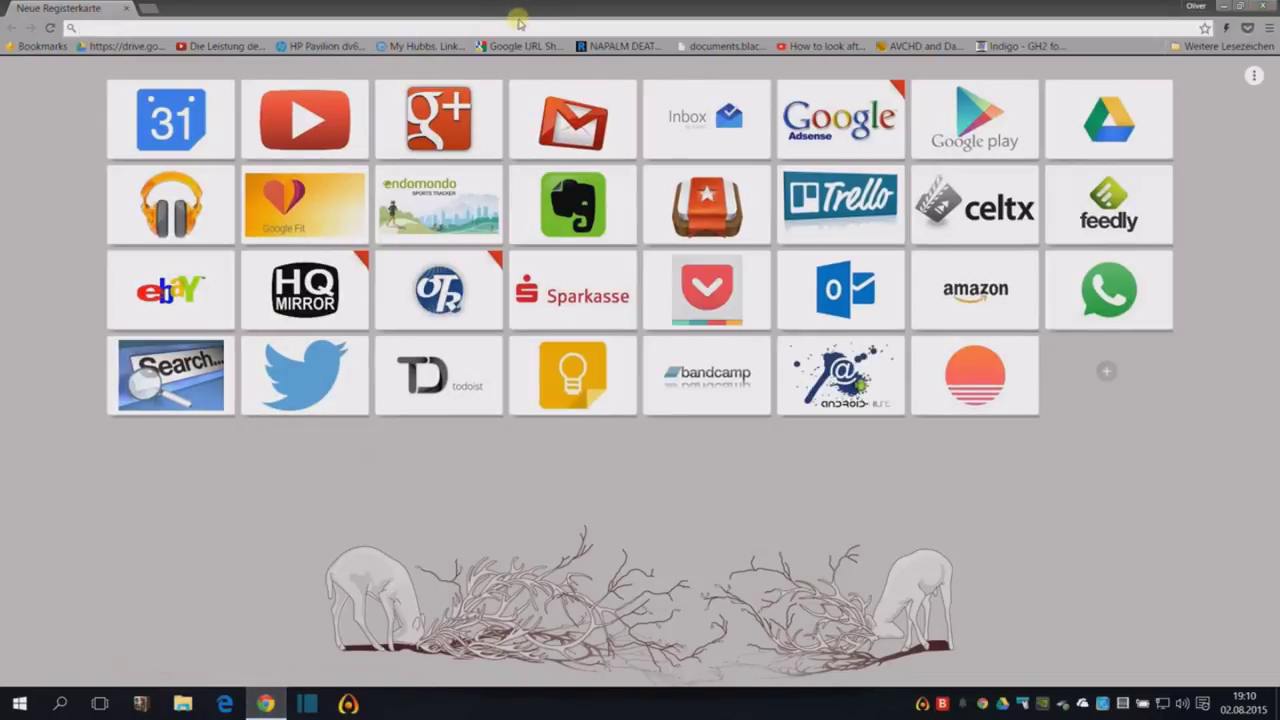
click(518, 22)
text(shotcut)
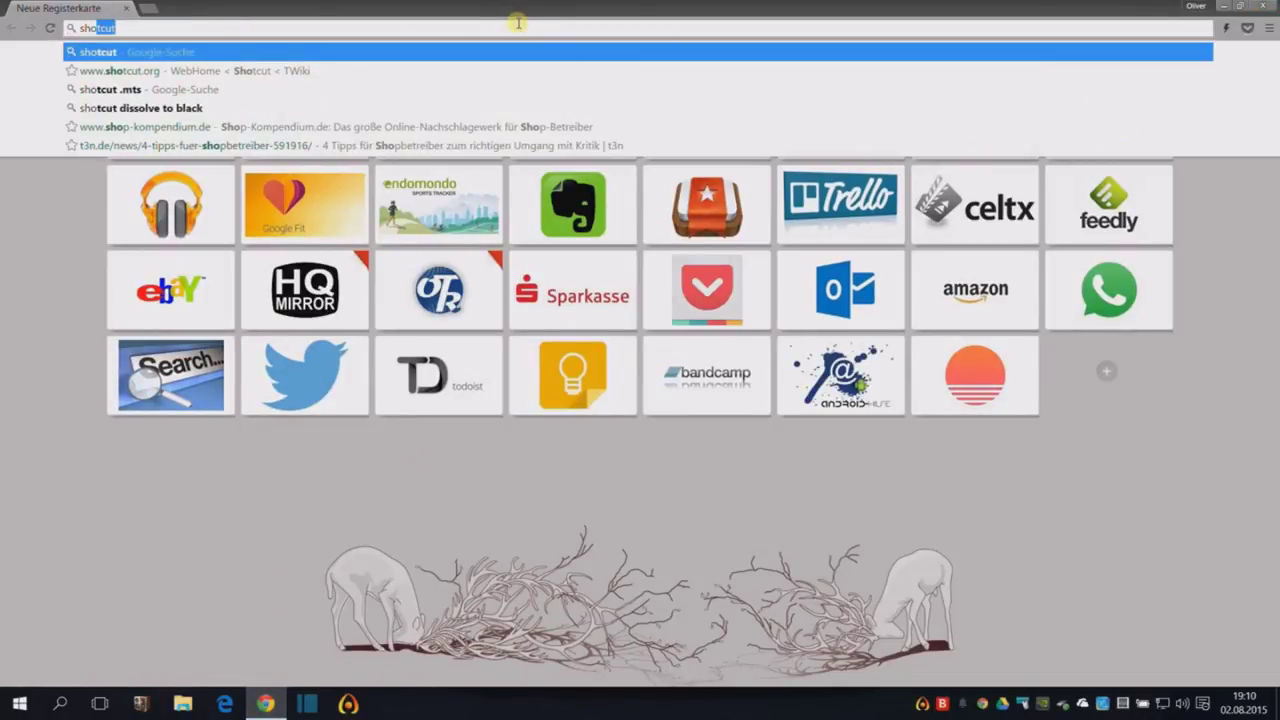
key(Return)
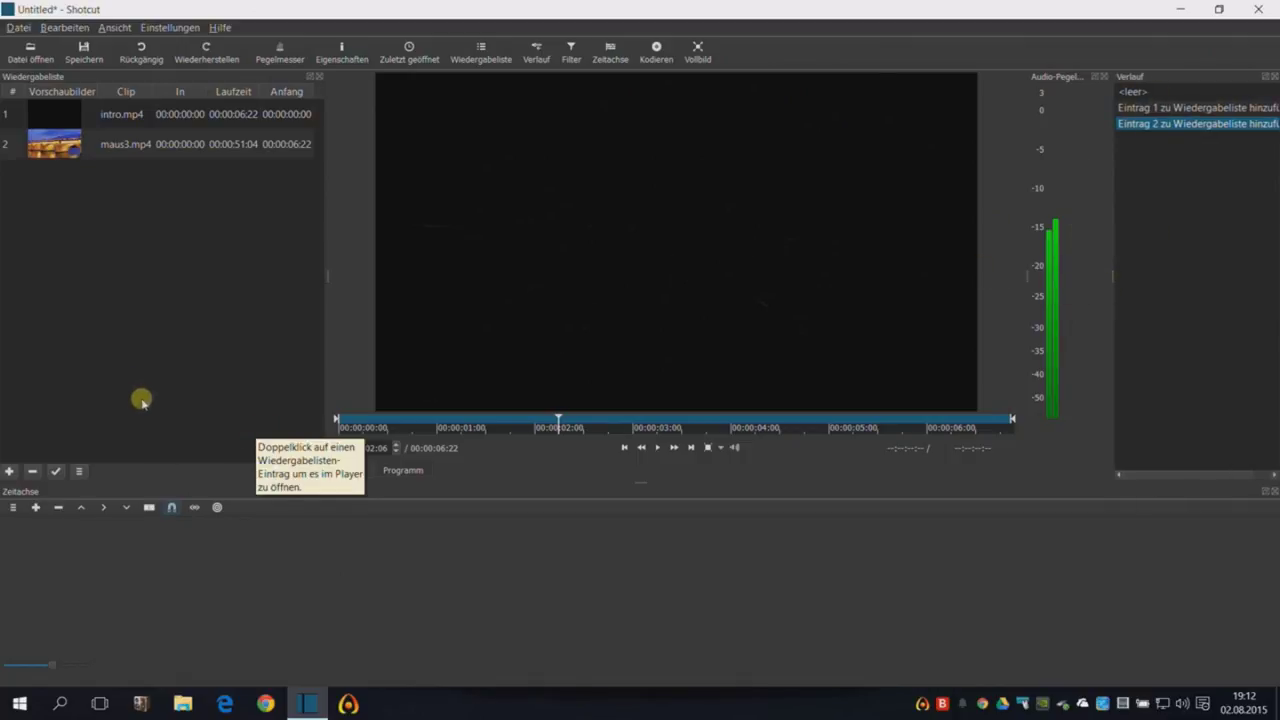
Step: Switch to Shotcut, place intro.mp4 and maus3.mp4 on track V1, and shift maus3.mp4 along the timeline
drag(50, 112, 150, 565)
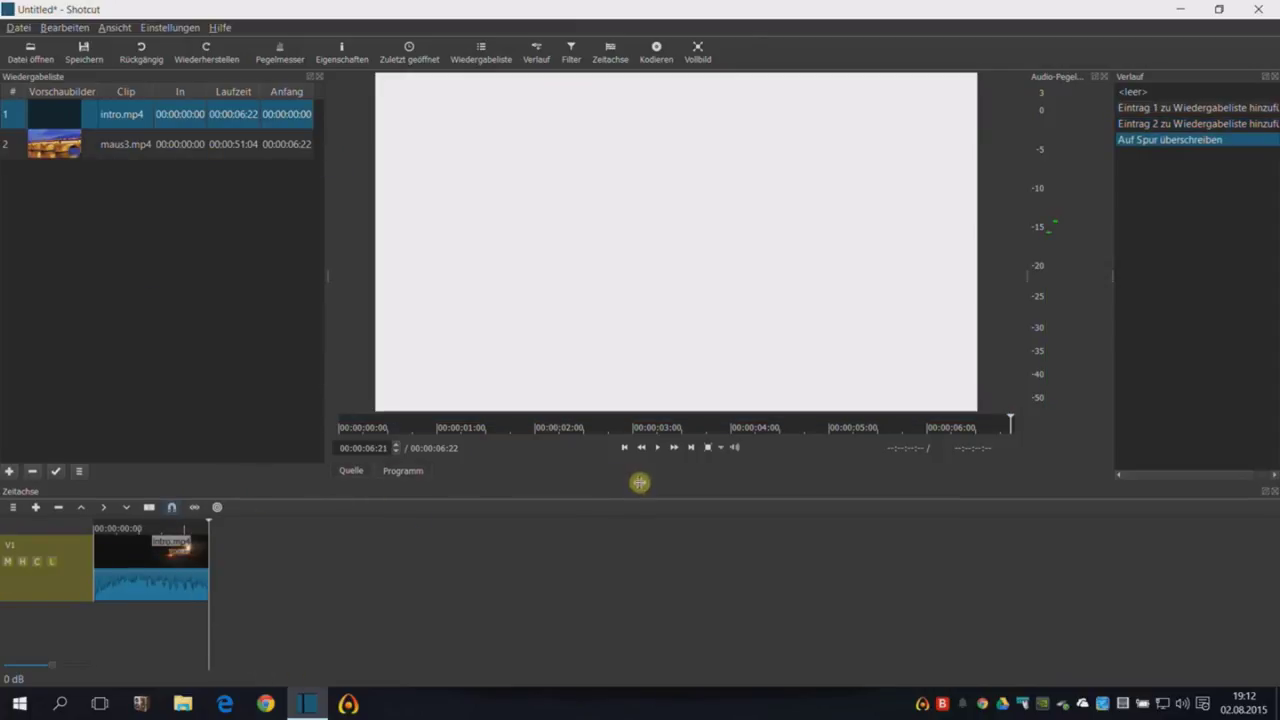
drag(639, 482, 646, 446)
drag(55, 146, 522, 530)
drag(740, 527, 571, 537)
drag(43, 663, 52, 664)
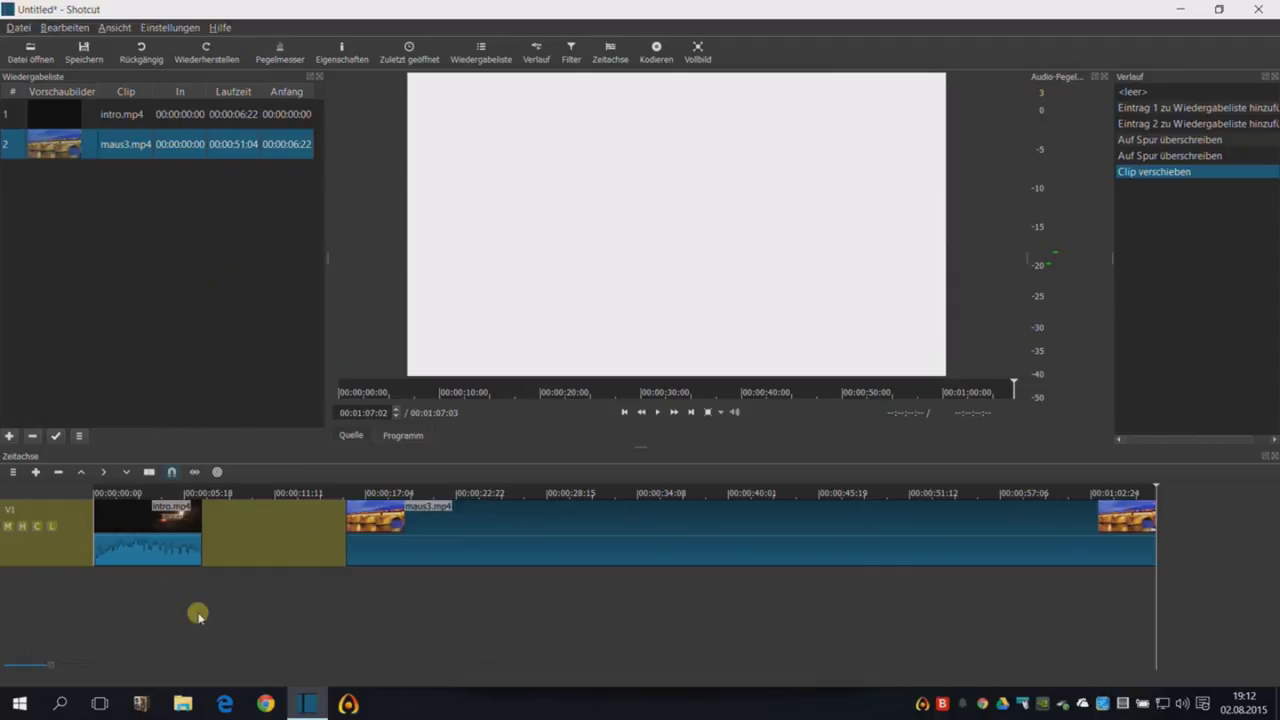
Step: Play the assembled timeline from its beginning
click(136, 530)
click(622, 411)
click(657, 411)
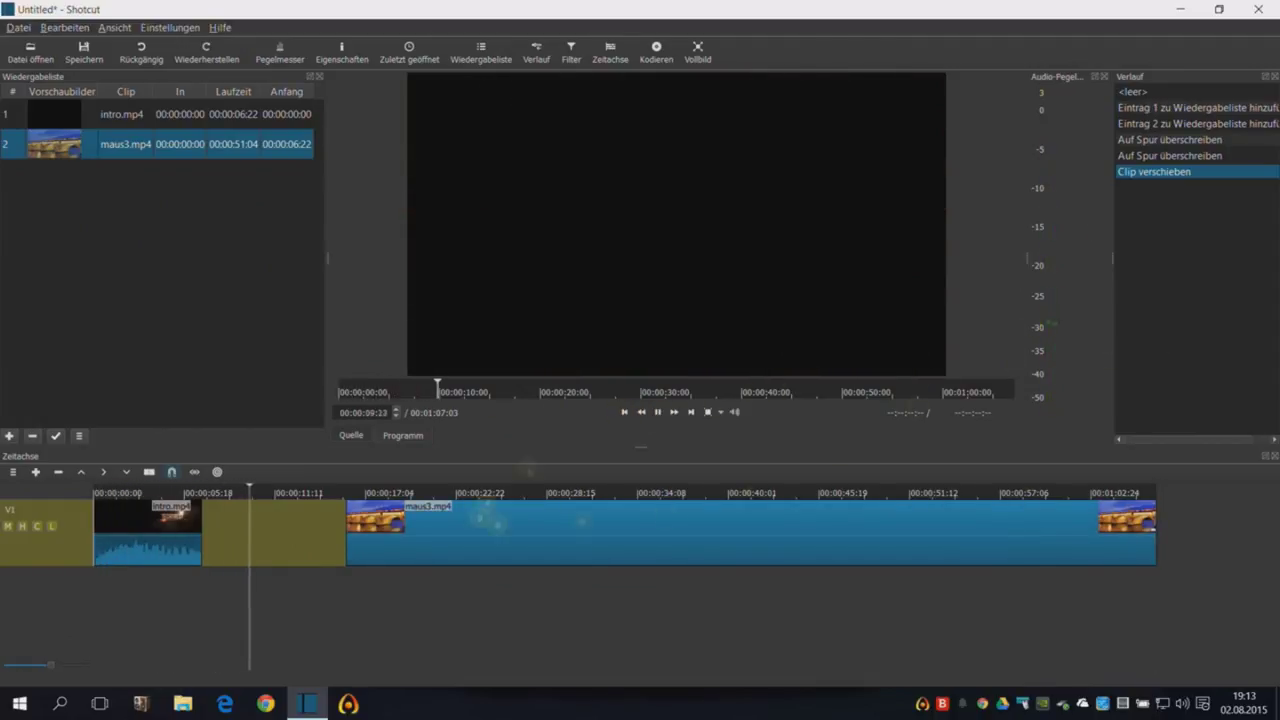
Step: Split the maus3.mp4 clip at 00:00:24:08 and scrub back through its first part
drag(375, 528, 481, 560)
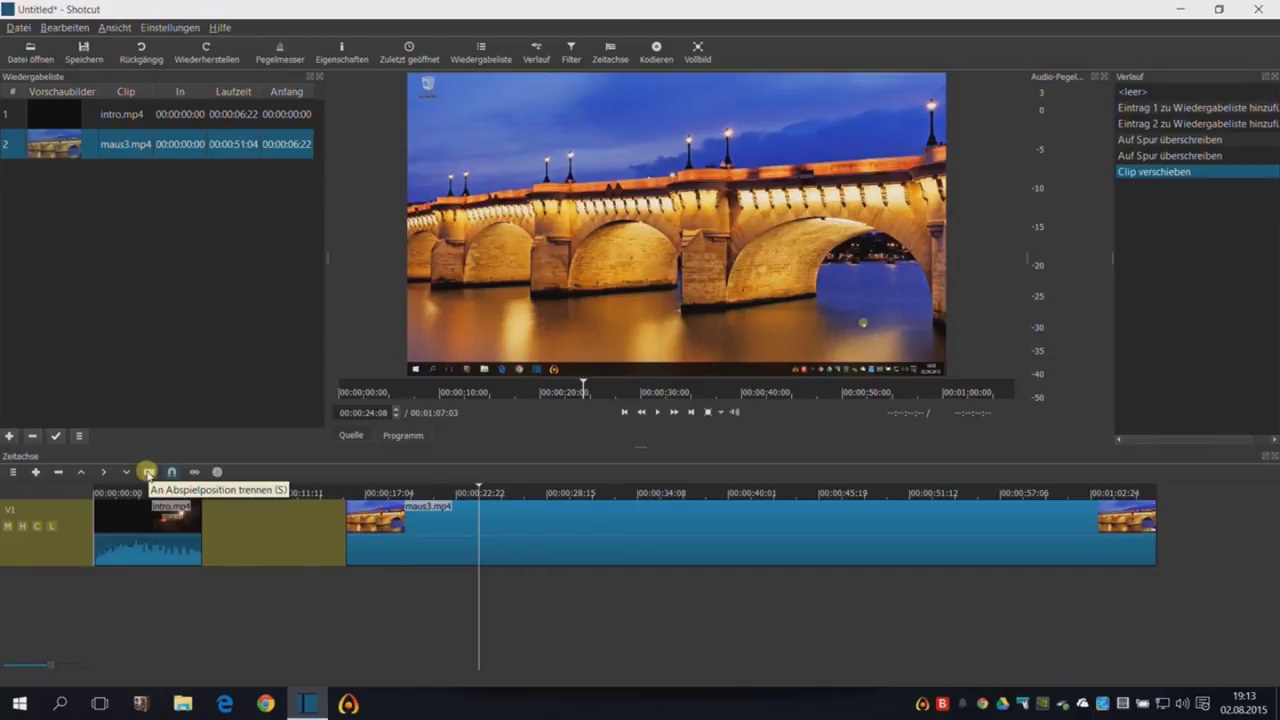
click(148, 472)
drag(491, 546, 418, 550)
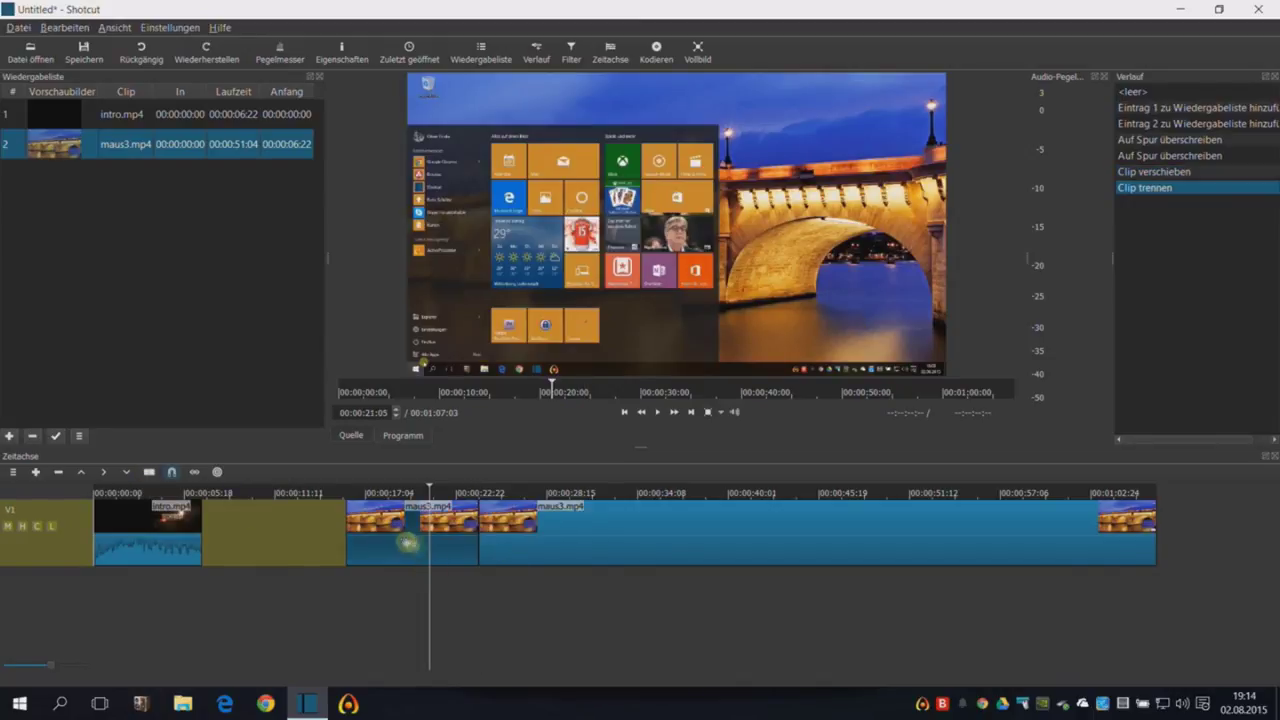
key(z)
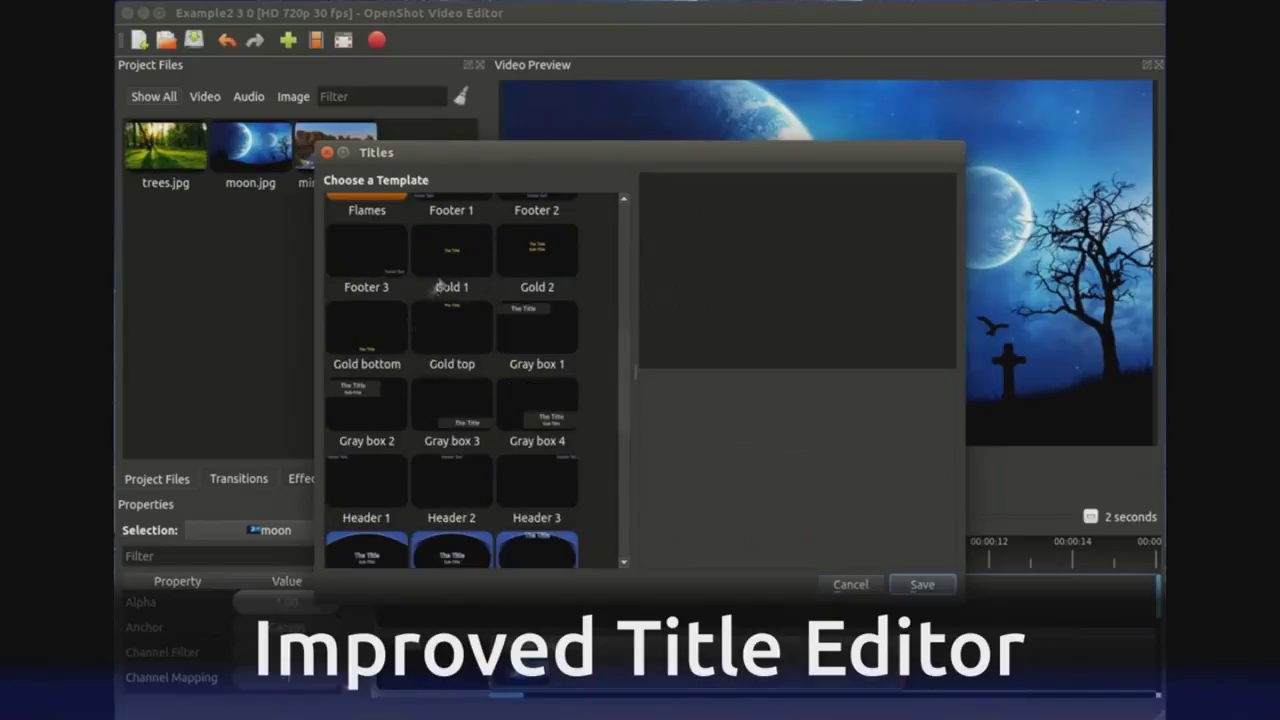
Step: Switch to OpenShot and create a title from a green film rating template with the text "JUST YOU"
scroll(437, 287, up, 5)
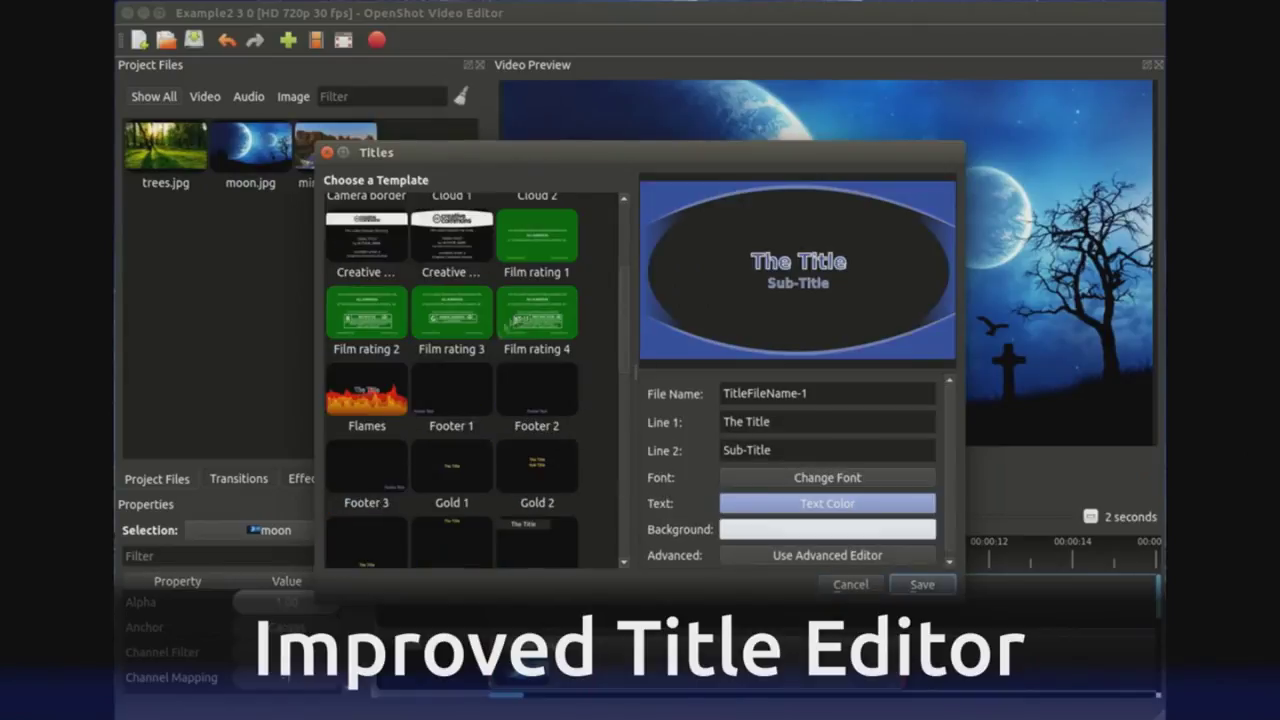
click(435, 538)
text(JUST YO)
text(U)
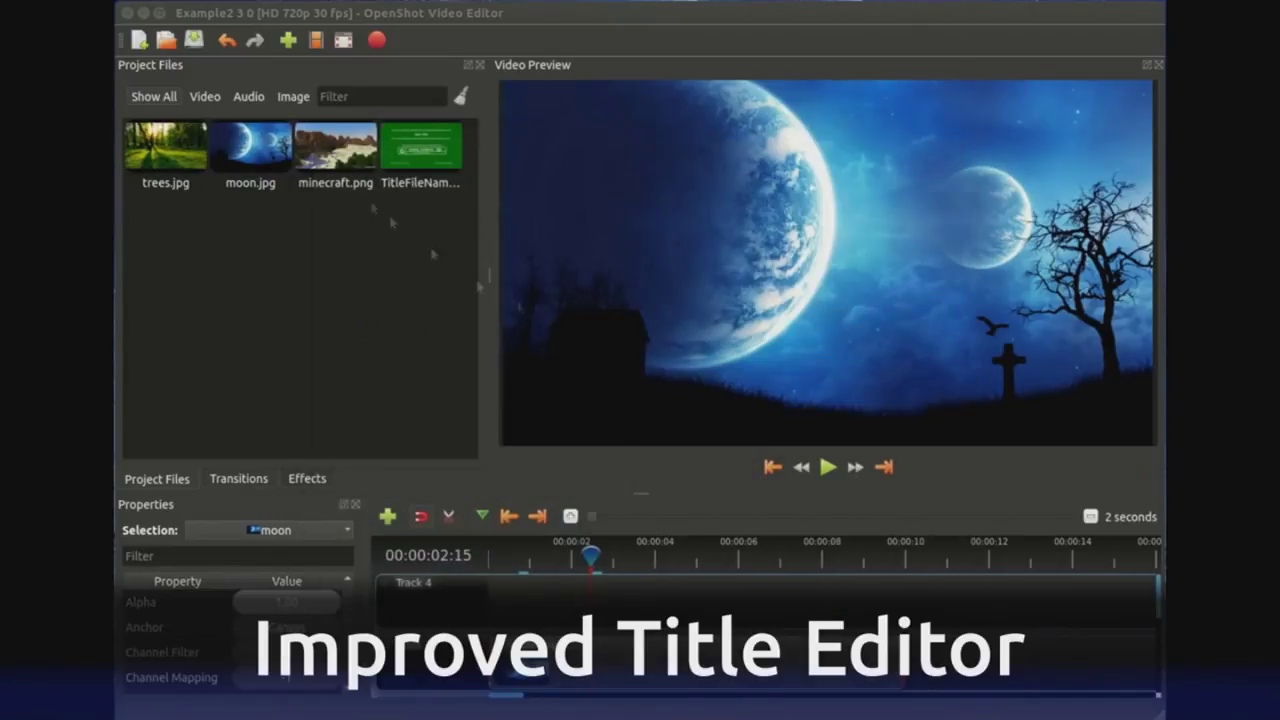
Step: Create the title TitleFileName-3 from the Cloud 1 template and save it to the project
right_click(420, 134)
click(457, 191)
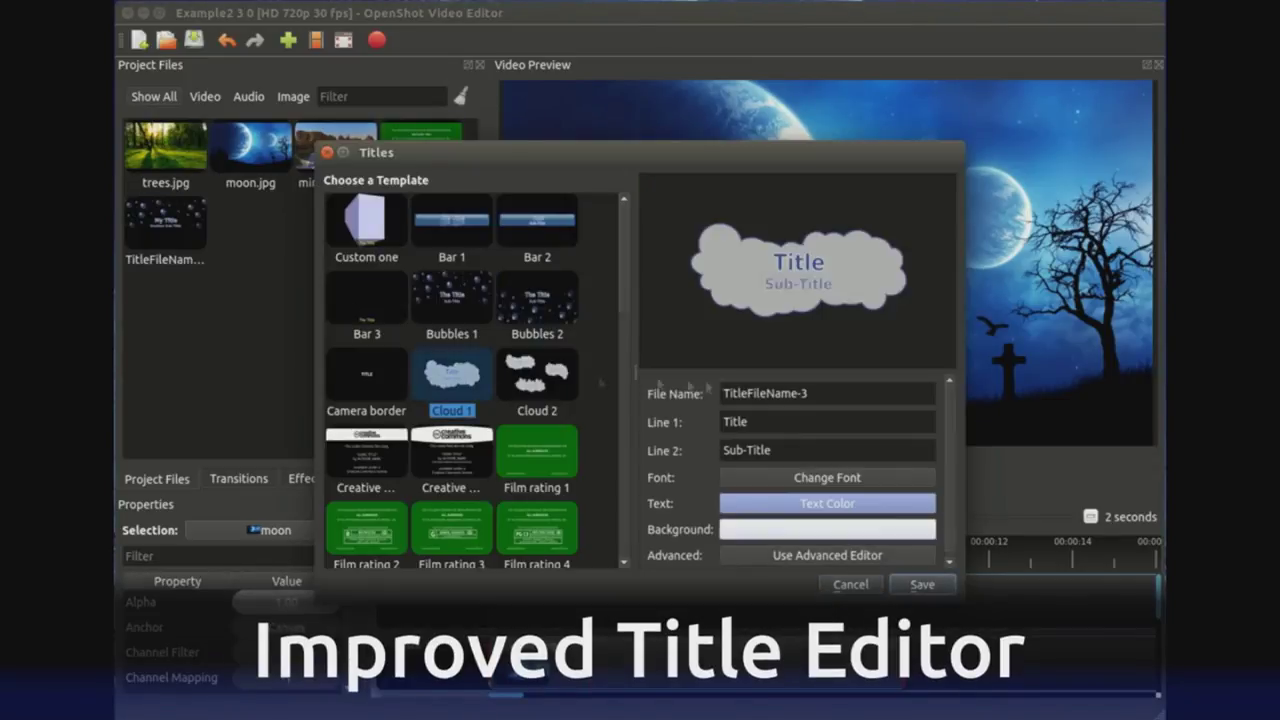
text(CHe)
click(922, 584)
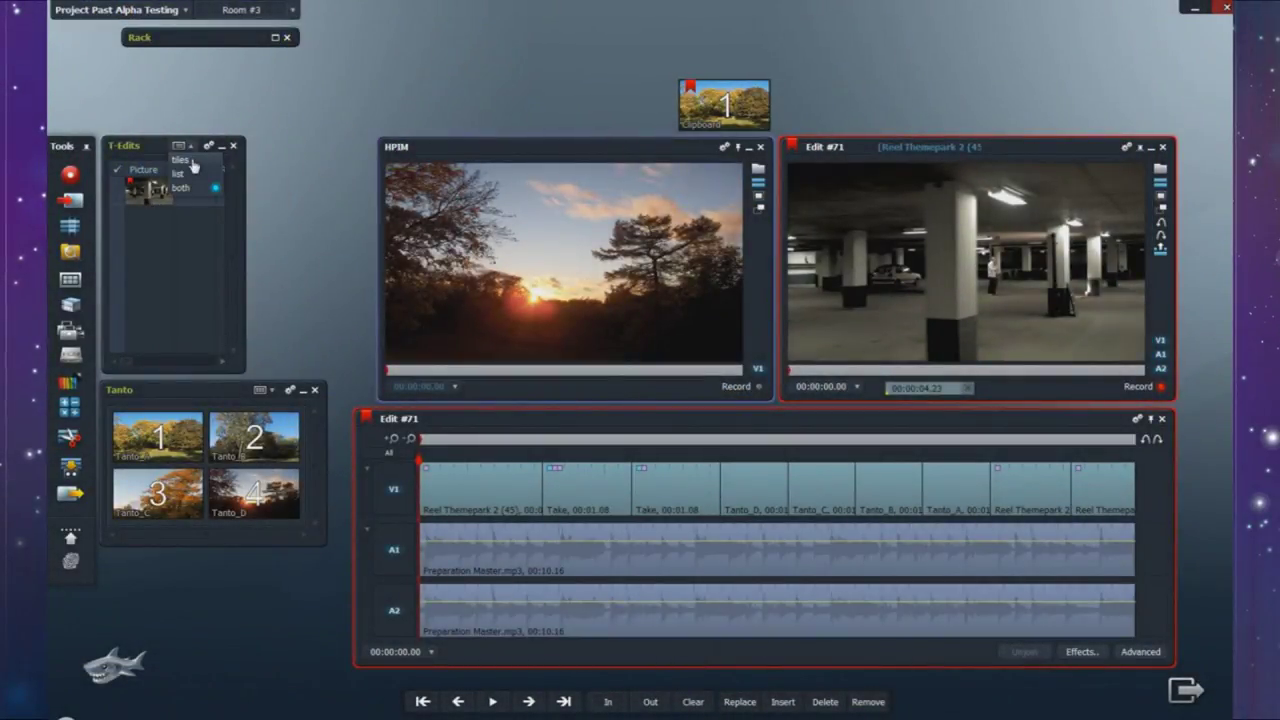
Step: Switch to Lightworks, show the T-Edits bin as tiles and make a copy of Edit #71
click(193, 163)
right_click(162, 195)
click(220, 488)
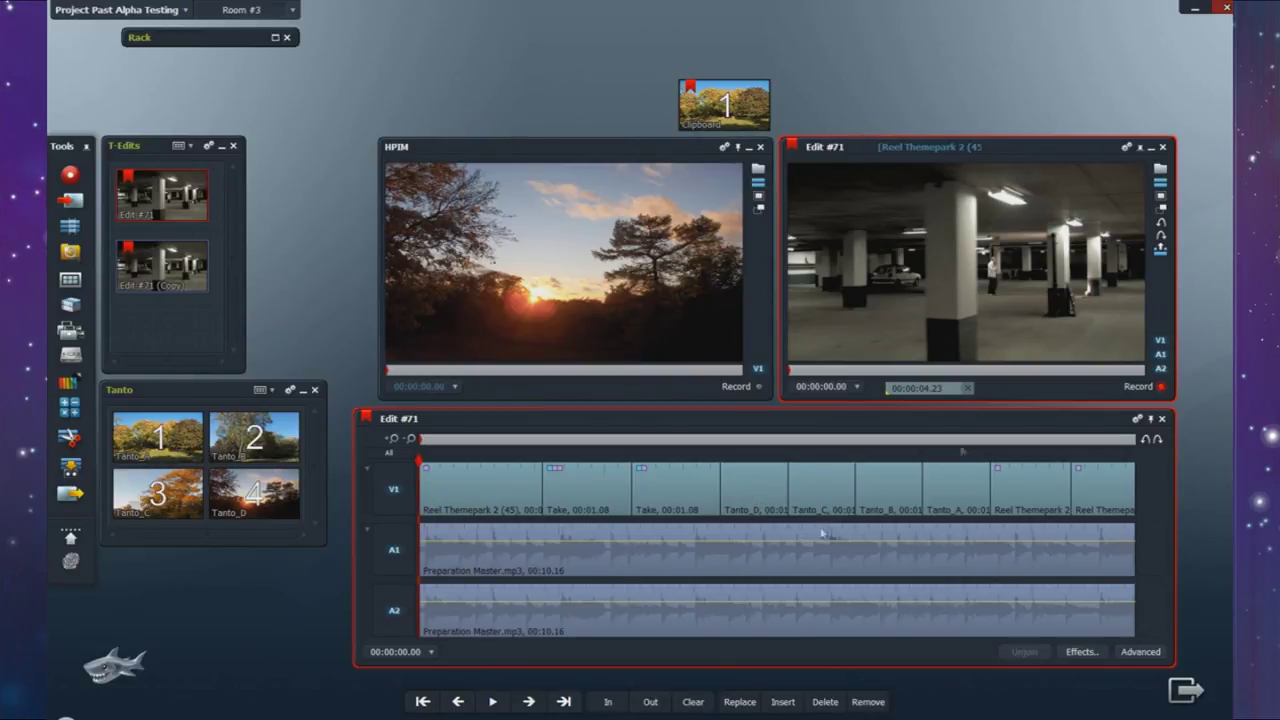
Step: Reorder the four Tanto clips on track V1 of Edit #71 into the sequence Tanto_A, Tanto_B, Tanto_C, Tanto_D
click(887, 368)
click(838, 386)
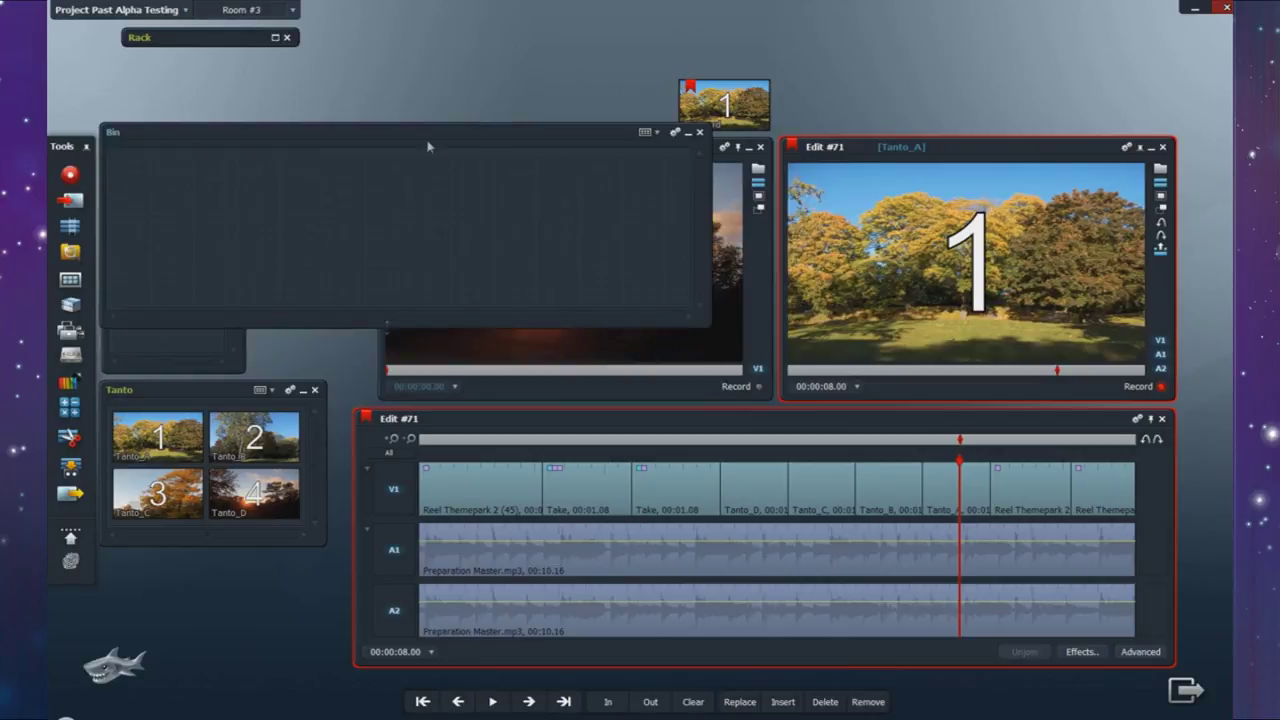
drag(755, 490, 710, 280)
drag(822, 490, 618, 285)
drag(955, 490, 740, 488)
drag(888, 490, 821, 490)
drag(618, 285, 888, 490)
drag(710, 280, 945, 488)
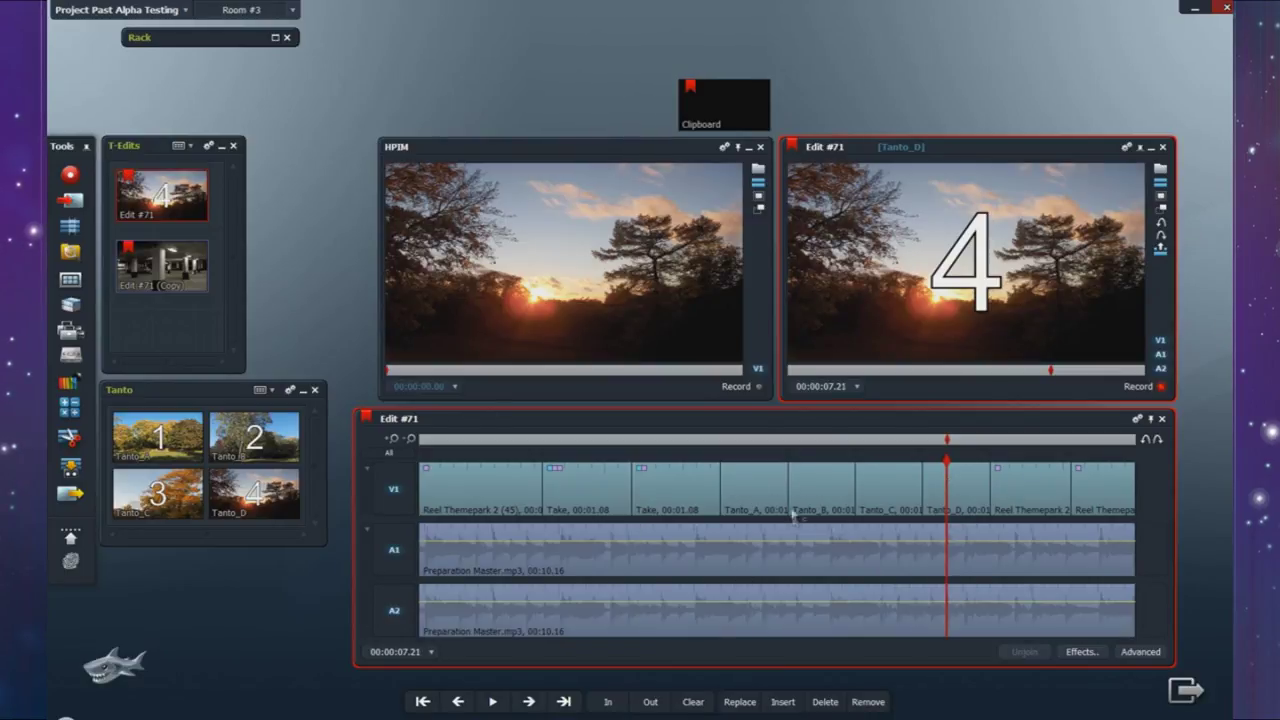
Step: Search the current edit for clips whose name contains Tanto and open a new edit made from the matches
click(70, 279)
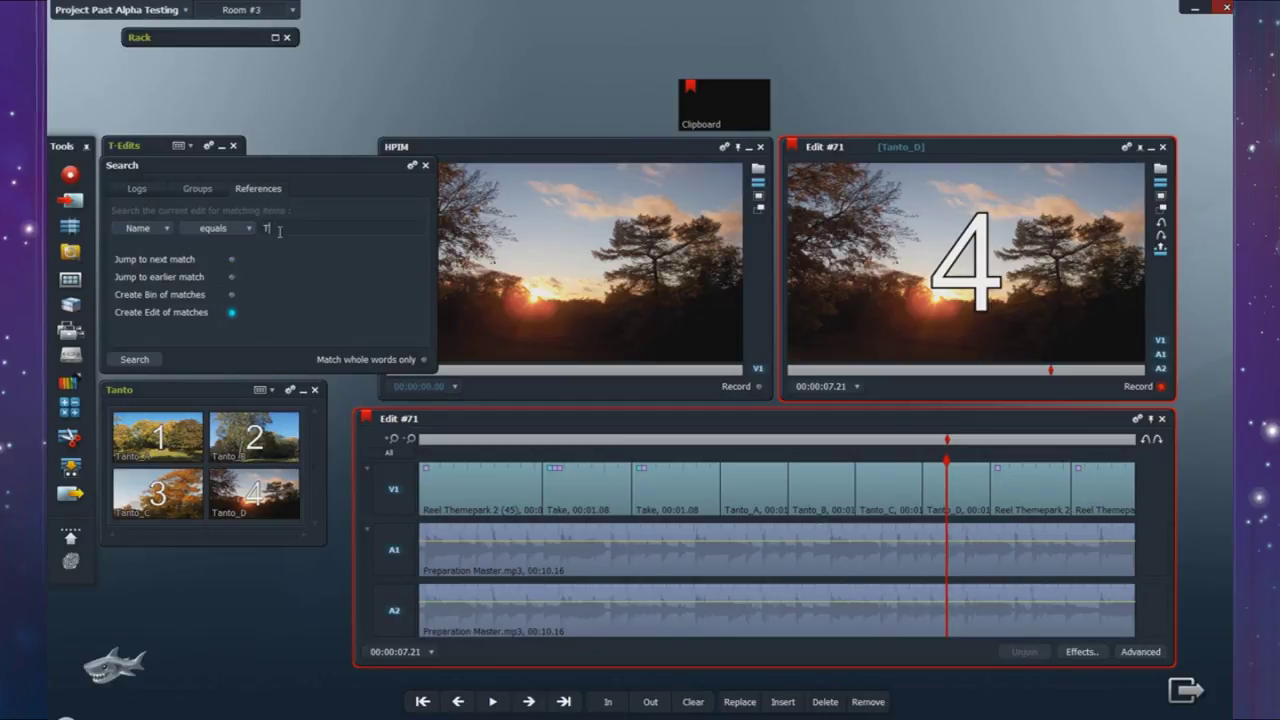
key(Return)
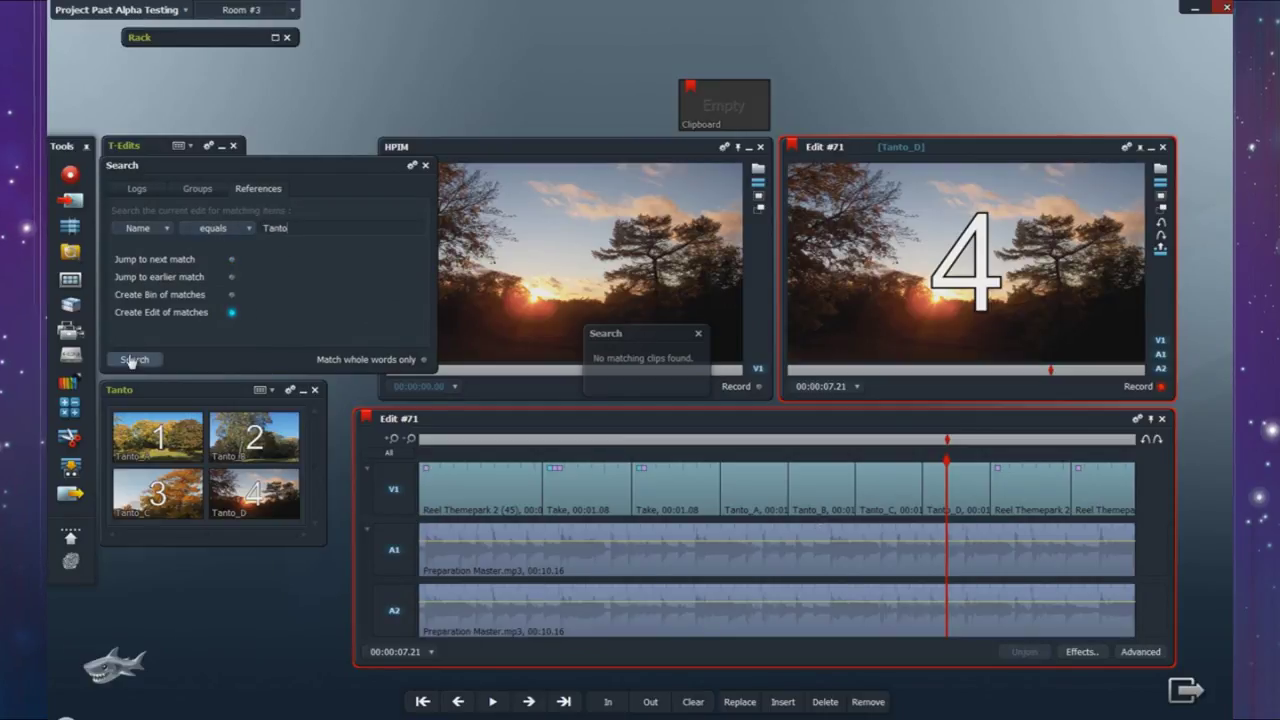
click(215, 228)
click(213, 246)
click(118, 359)
click(568, 335)
drag(568, 335, 236, 405)
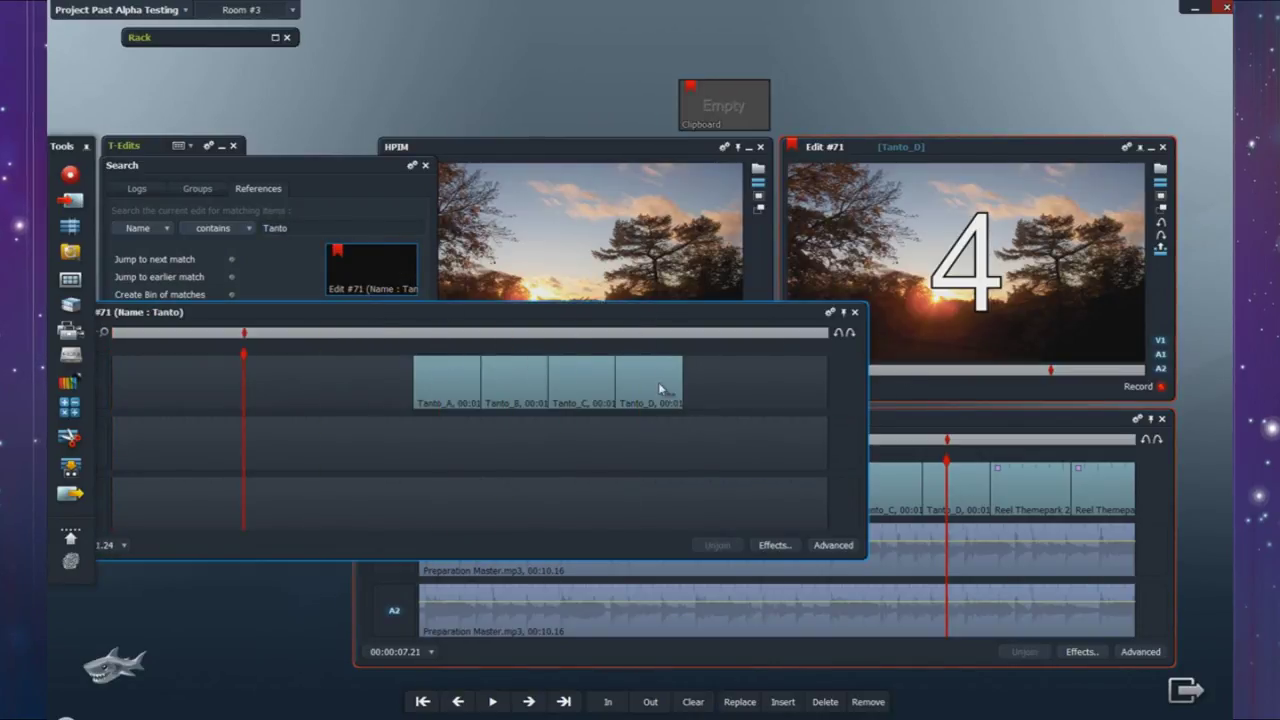
Step: Move the Tanto_D, Tanto_C, Tanto_B and Tanto_A clips one by one to earlier positions in the new edit
drag(668, 396, 210, 396)
drag(575, 396, 275, 398)
drag(510, 396, 409, 420)
drag(445, 396, 385, 393)
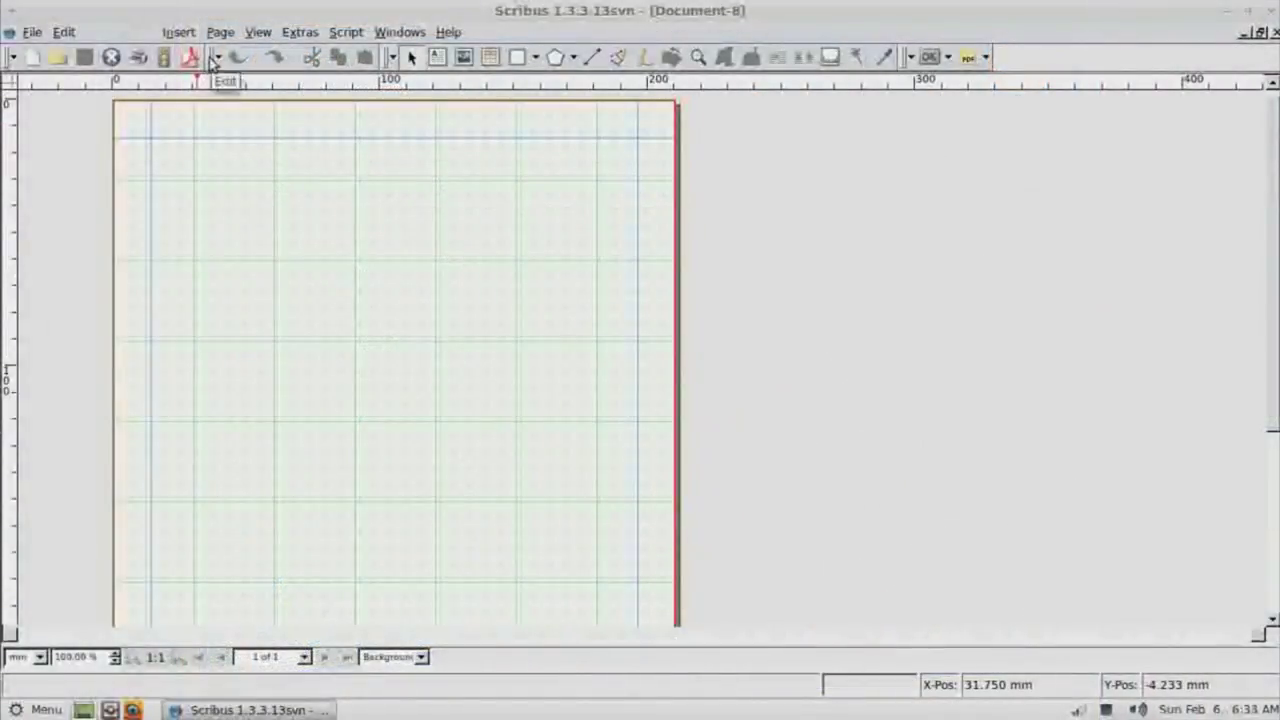
Step: Switch to Scribus and space the edit, tools and PDF toolbars apart
drag(213, 62, 243, 62)
drag(422, 58, 1026, 62)
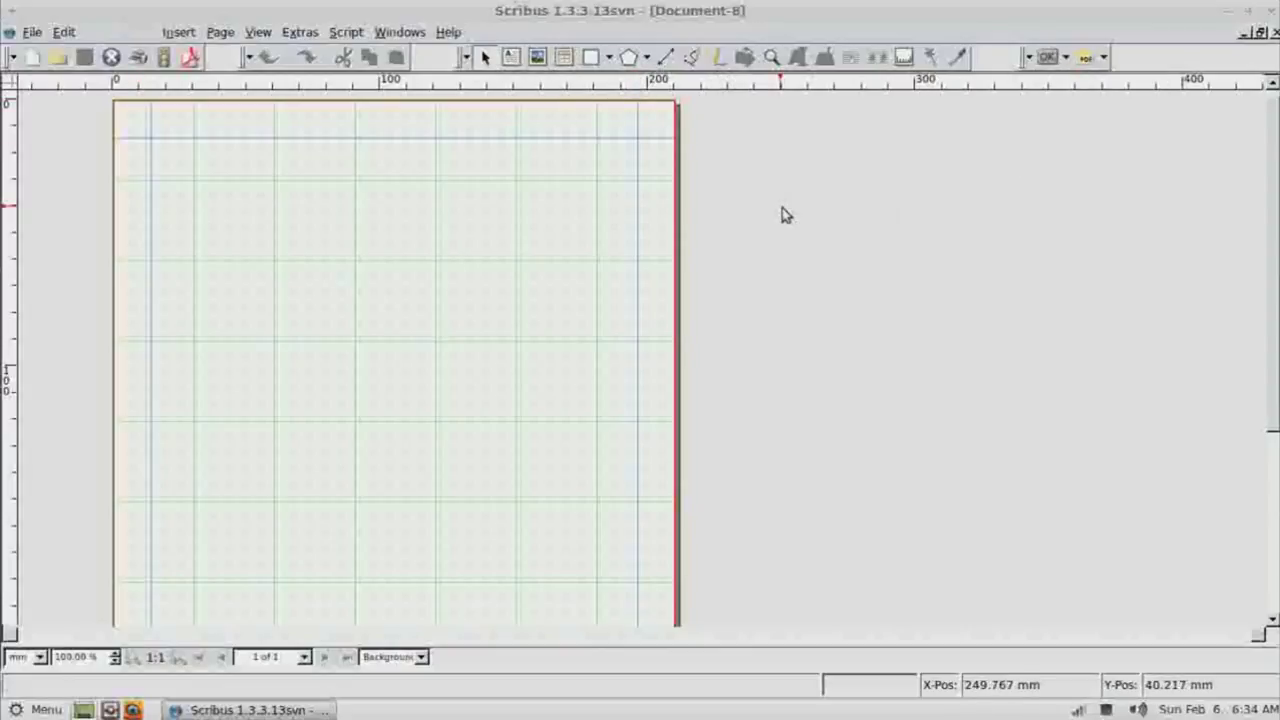
Step: Draw a large text frame on the page and fill it with sample text
click(510, 58)
drag(178, 171, 469, 505)
right_click(350, 283)
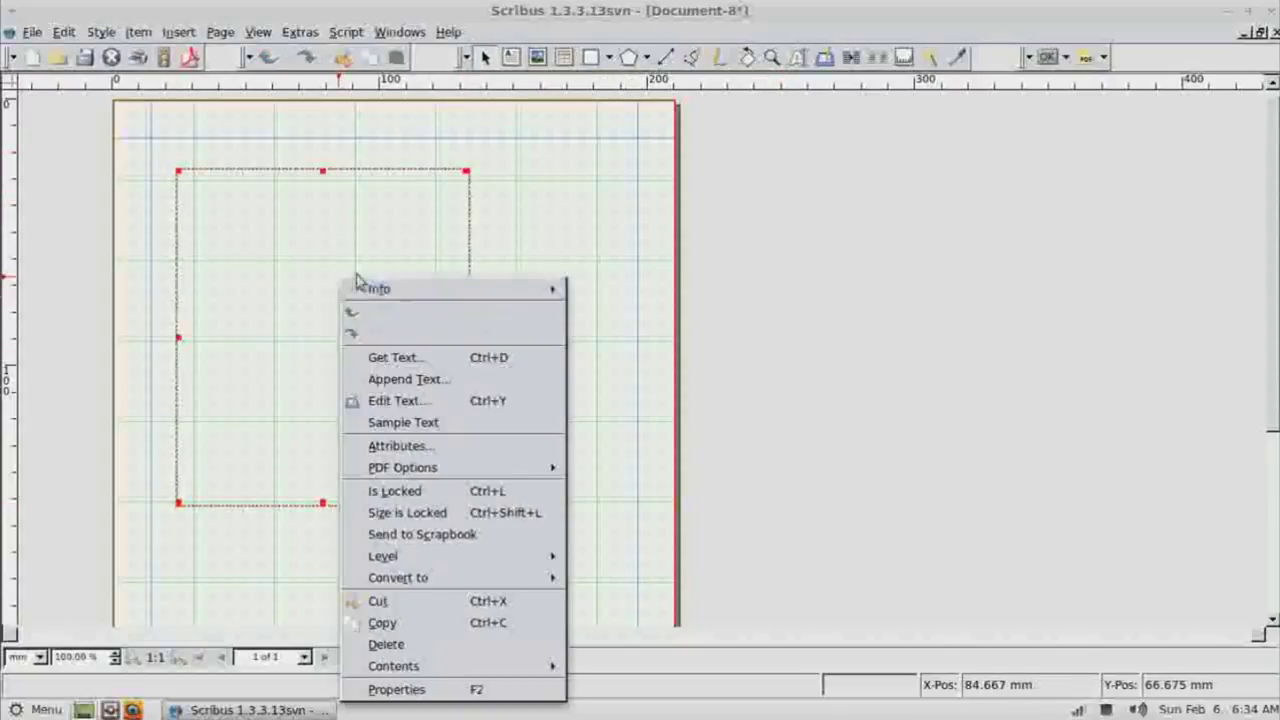
click(400, 422)
click(490, 246)
click(740, 486)
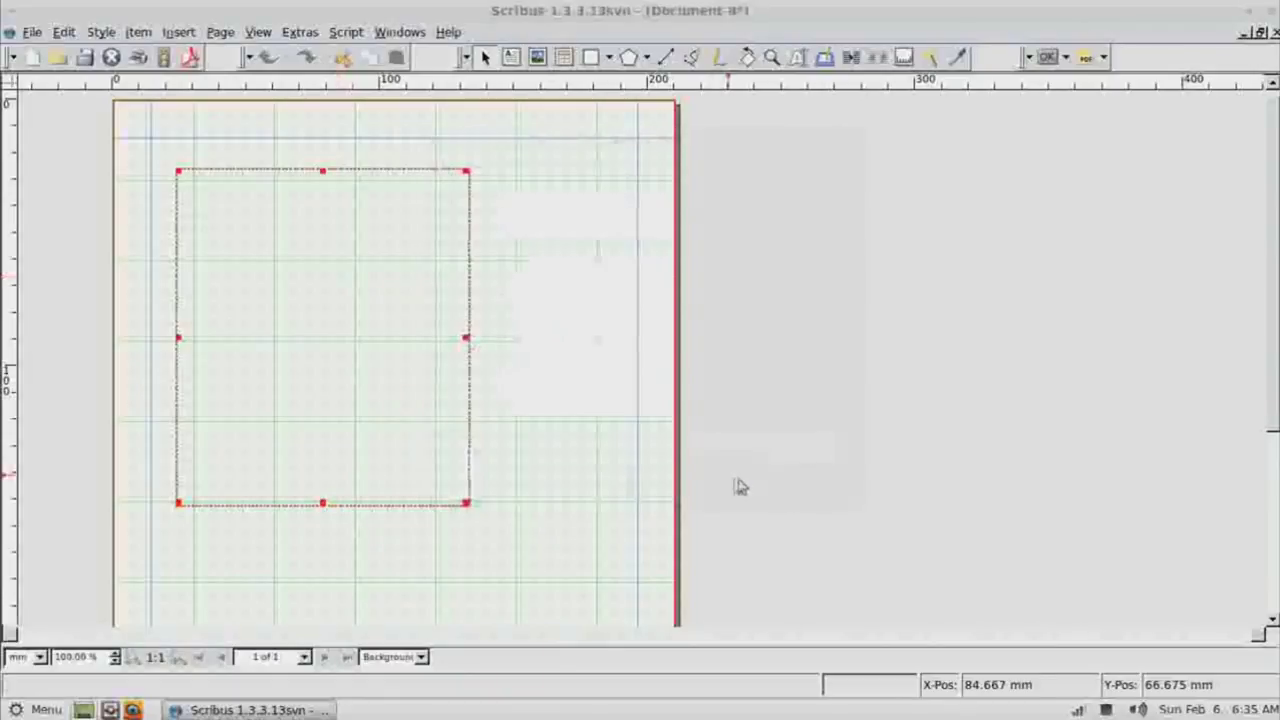
Step: Draw a square image frame overlapping the text's upper corner and load the Lanna school logo PNG into it
drag(368, 144, 578, 352)
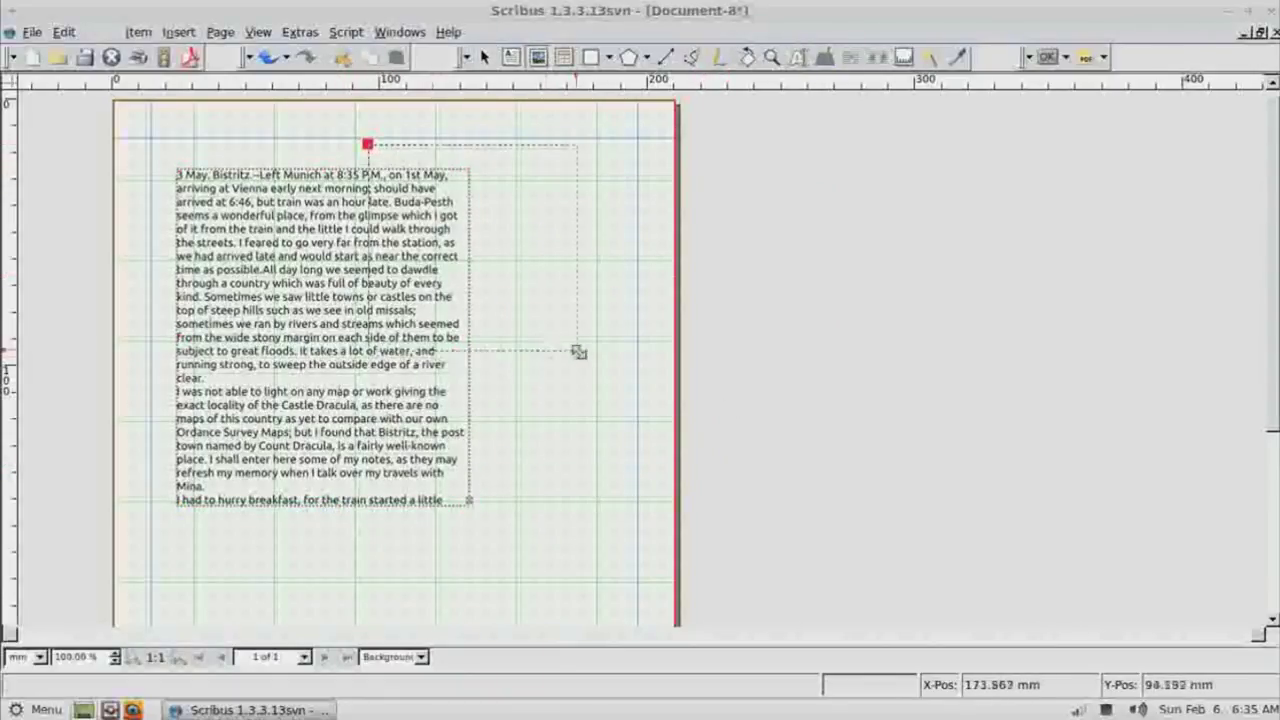
right_click(458, 212)
click(512, 311)
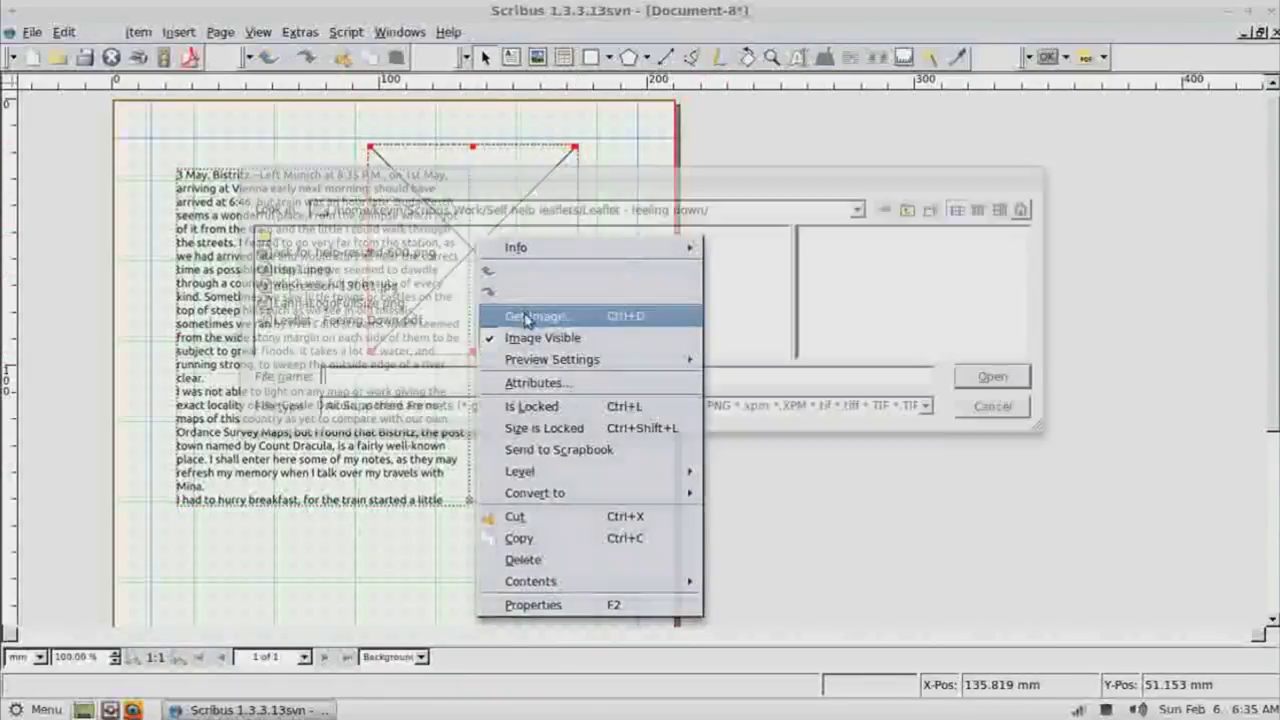
click(339, 303)
click(985, 377)
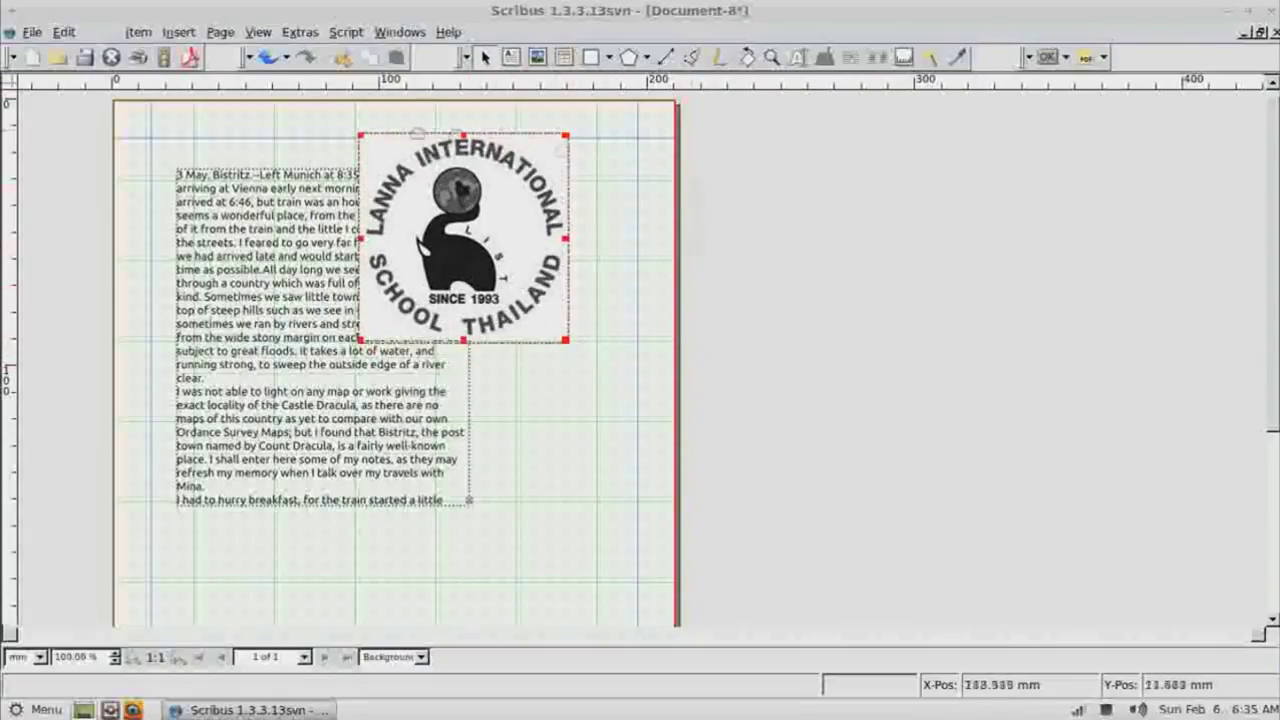
Step: Make the text flow around the logo's image frame and open the frame's shape for editing
click(400, 32)
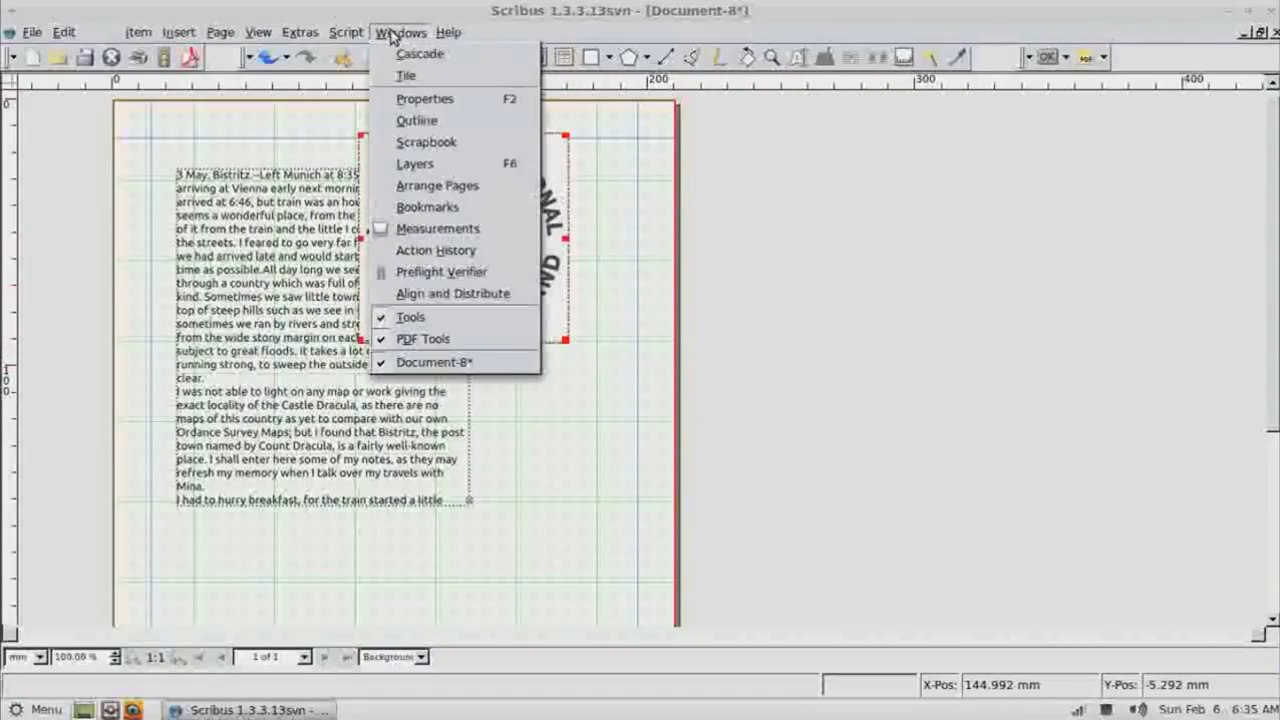
click(420, 100)
click(945, 545)
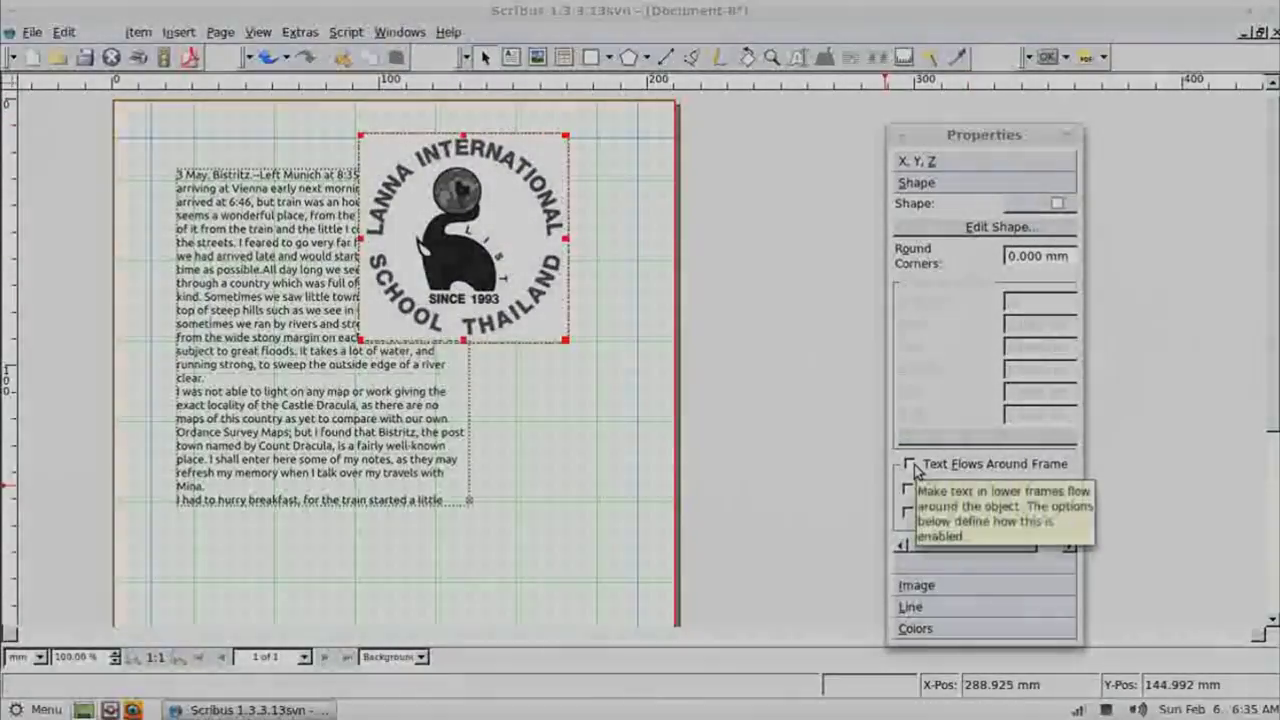
click(909, 464)
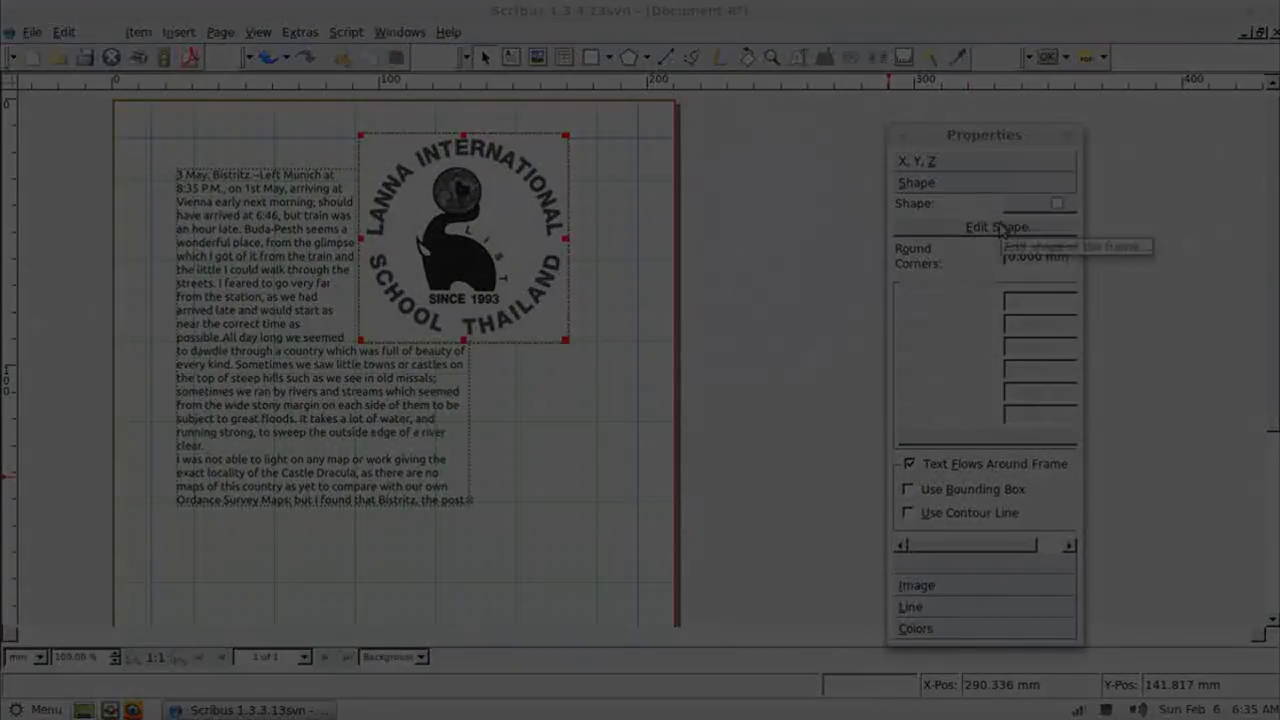
click(996, 227)
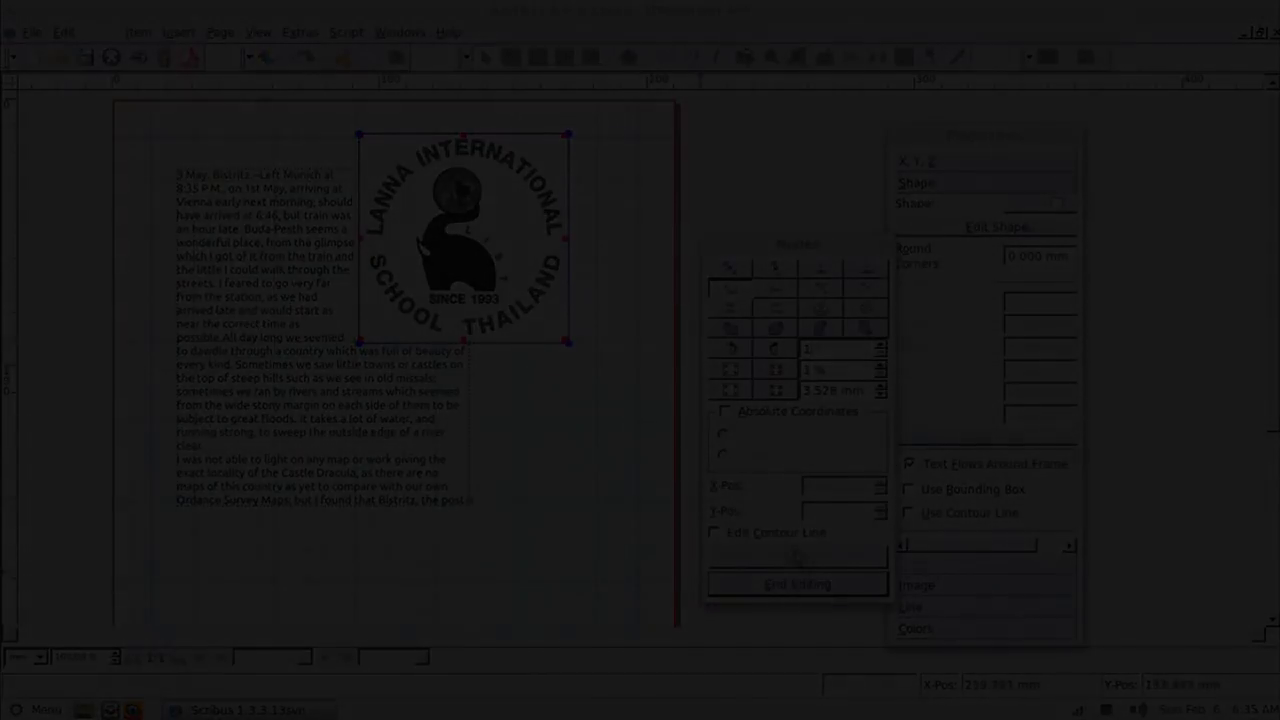